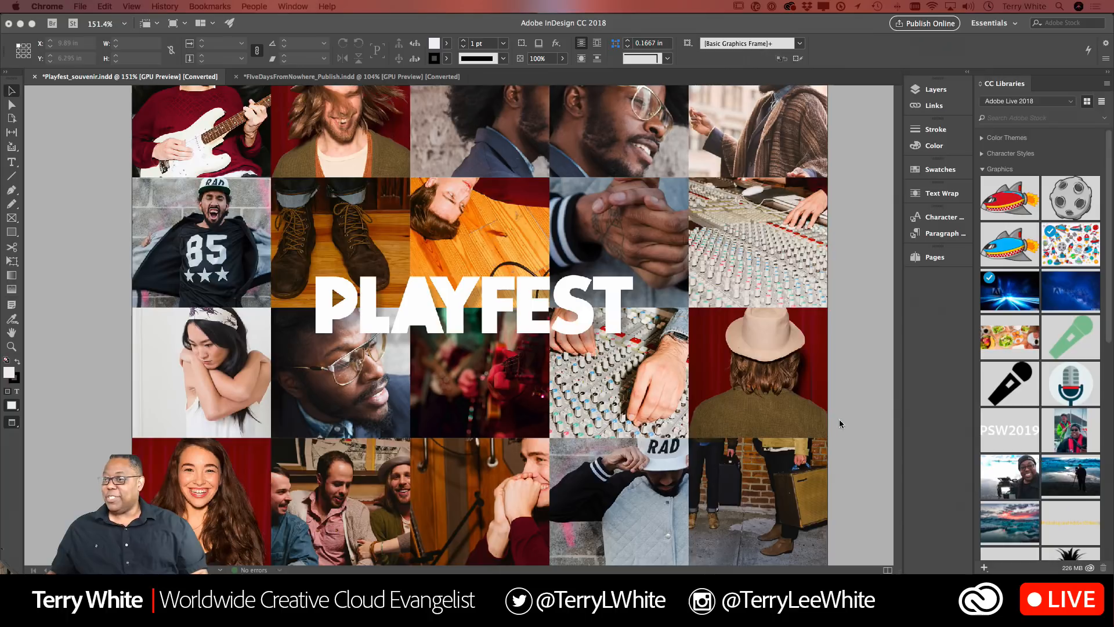
- Switch to InDesign and look through the Playfest_souvenir.indd pages from the photo-grid cover to the Vimes interview page
{"action": "left_click", "coordinate": [874, 335]}
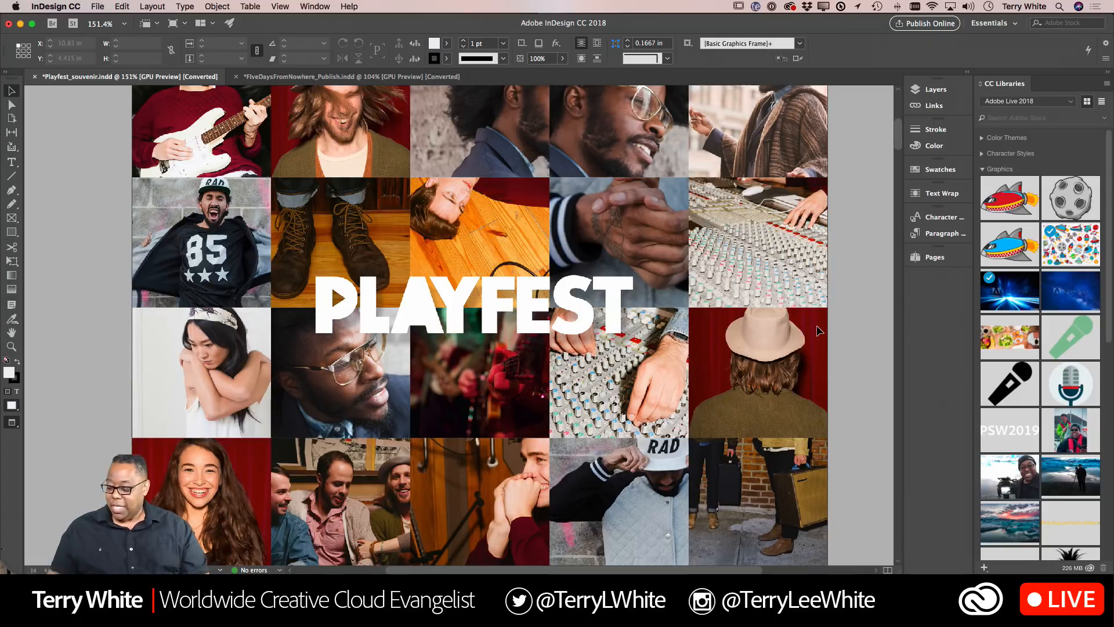
{"action": "scroll", "coordinate": [709, 330], "scroll_direction": "down", "scroll_amount": 15}
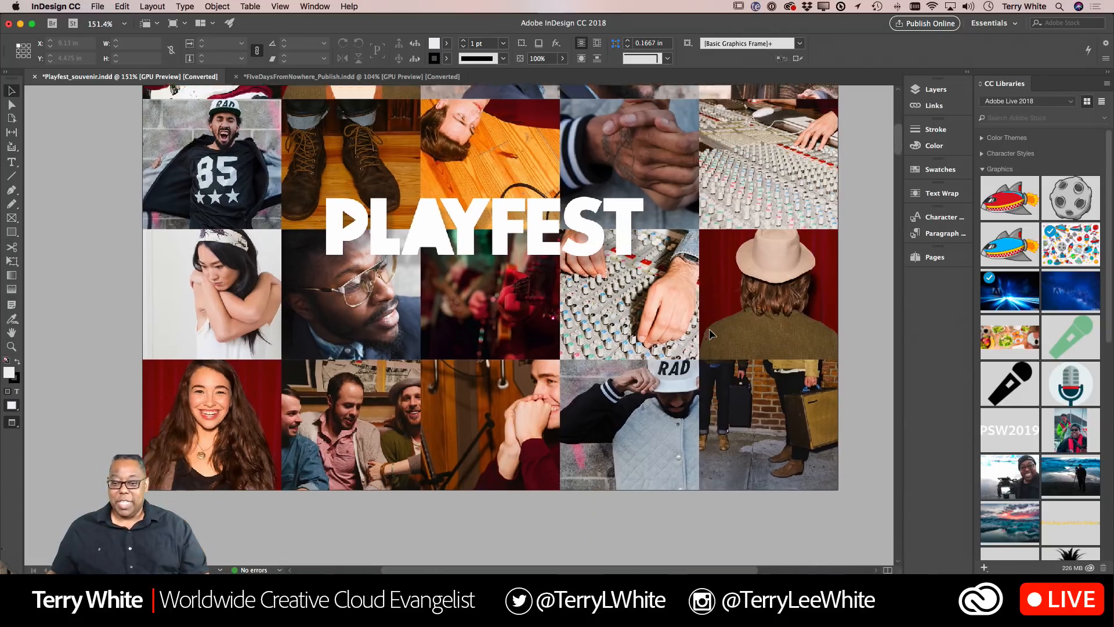
{"action": "scroll", "coordinate": [710, 328], "scroll_direction": "down", "scroll_amount": 10}
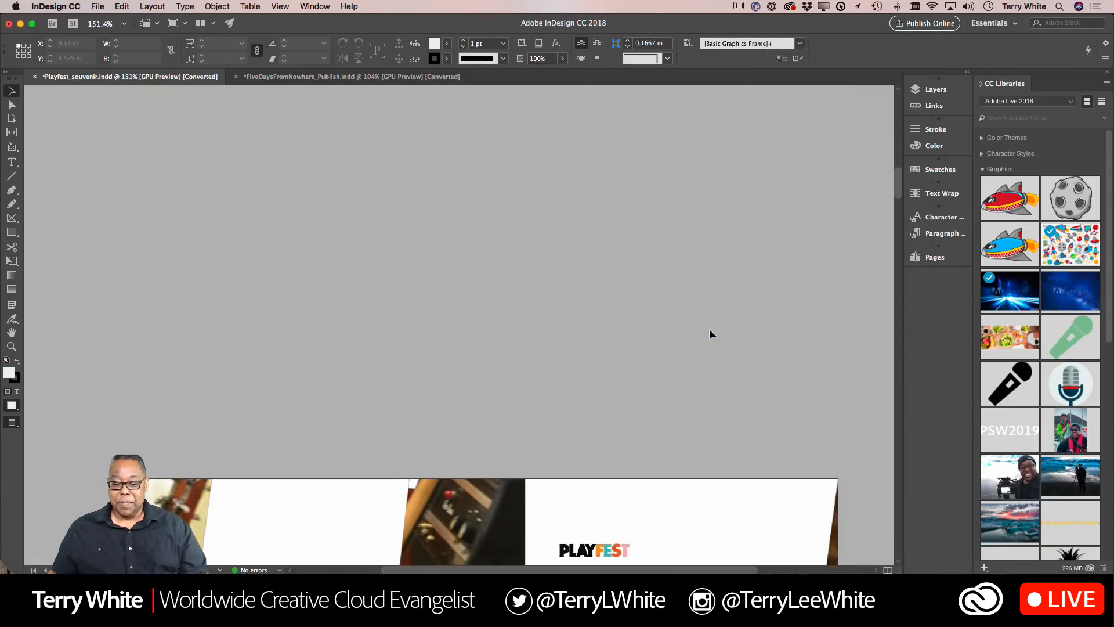
{"action": "scroll", "coordinate": [709, 328], "scroll_direction": "down", "scroll_amount": 8}
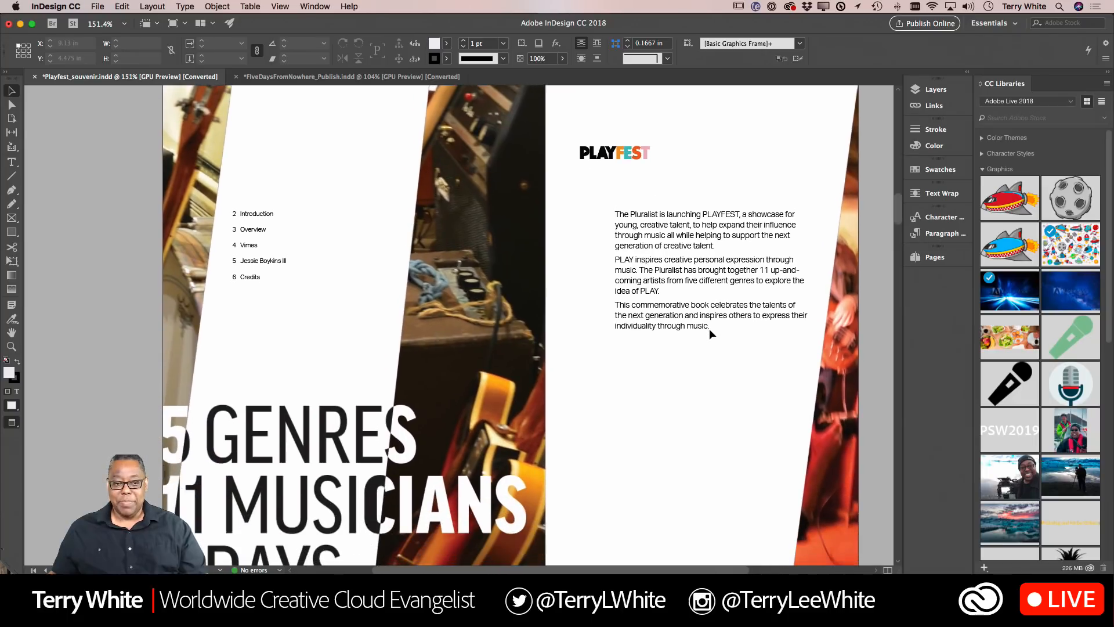
{"action": "scroll", "coordinate": [709, 329], "scroll_direction": "down", "scroll_amount": 15}
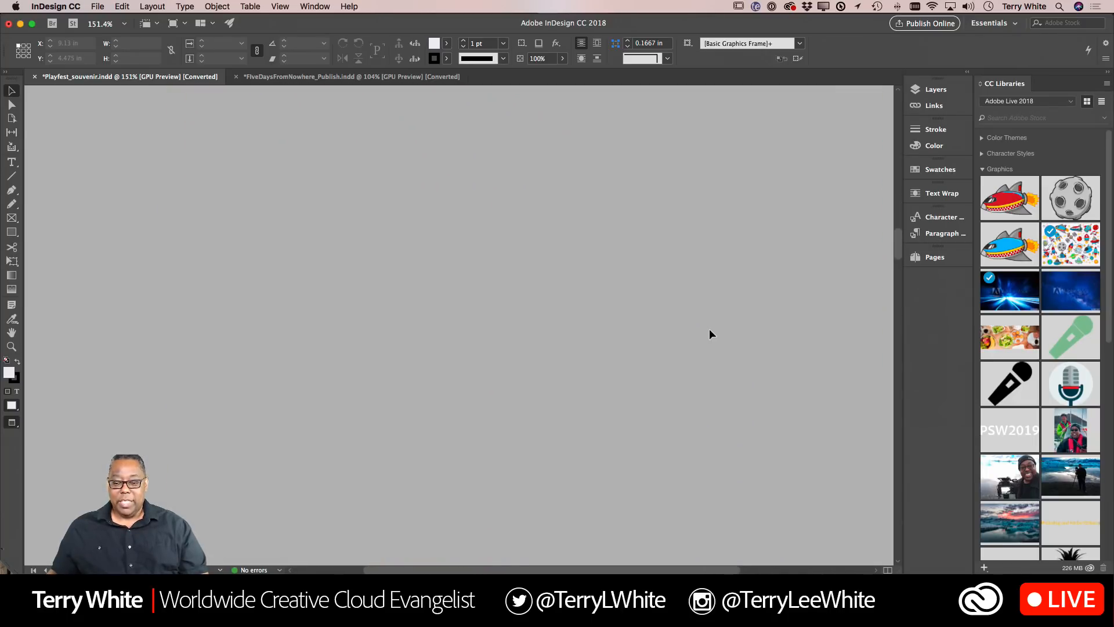
{"action": "scroll", "coordinate": [709, 328], "scroll_direction": "down", "scroll_amount": 6}
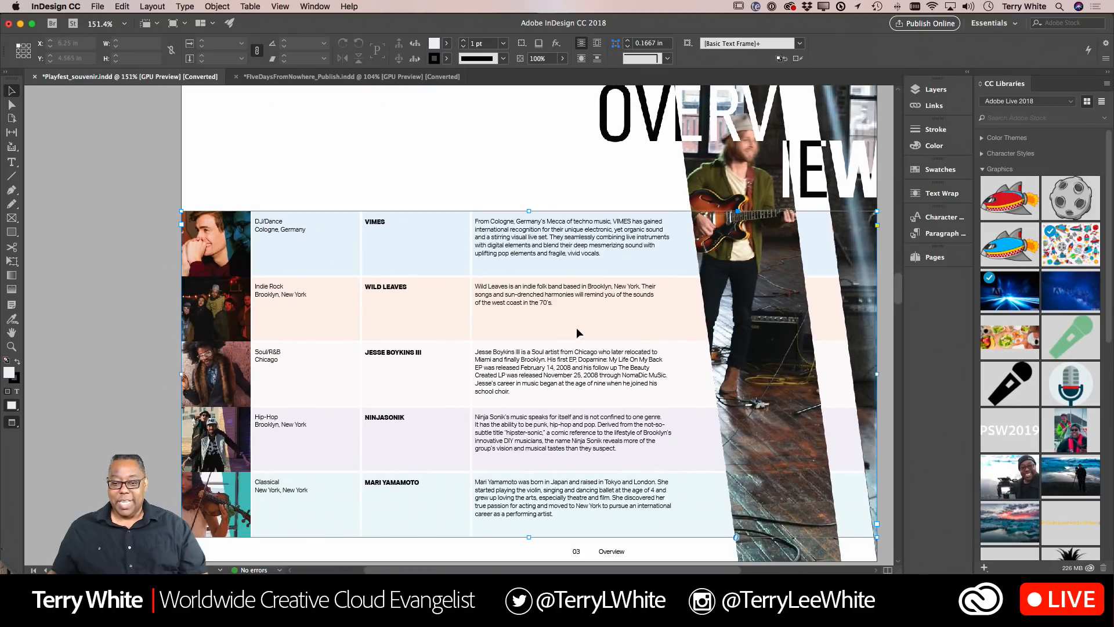
{"action": "left_click", "coordinate": [577, 328]}
{"action": "scroll", "coordinate": [609, 325], "scroll_direction": "down", "scroll_amount": 1}
{"action": "scroll", "coordinate": [615, 328], "scroll_direction": "down", "scroll_amount": 20}
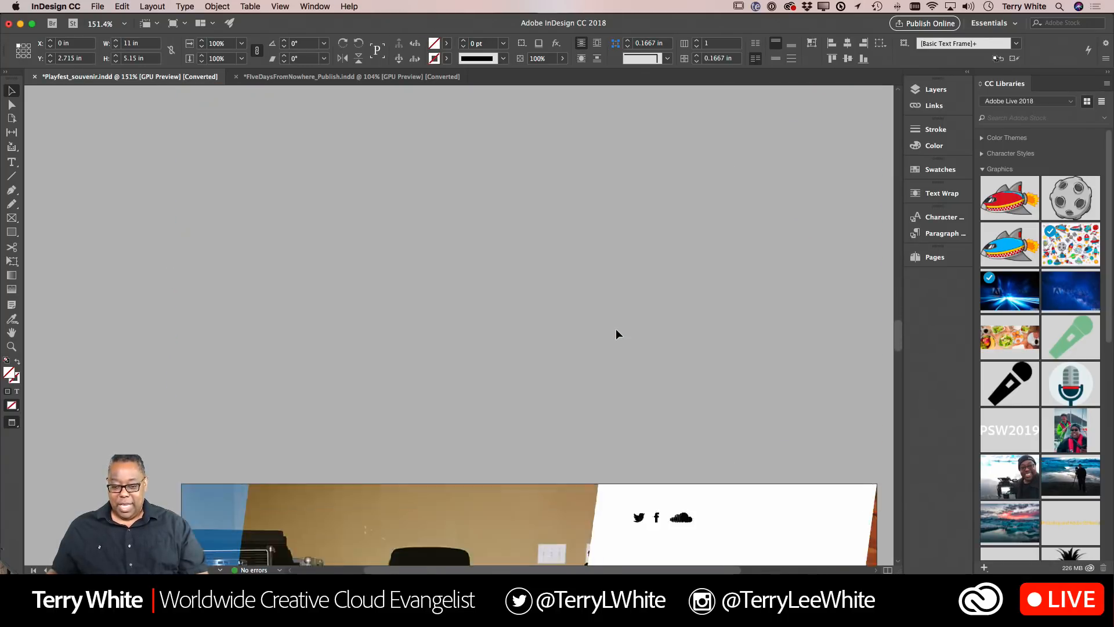
{"action": "scroll", "coordinate": [615, 328], "scroll_direction": "down", "scroll_amount": 6}
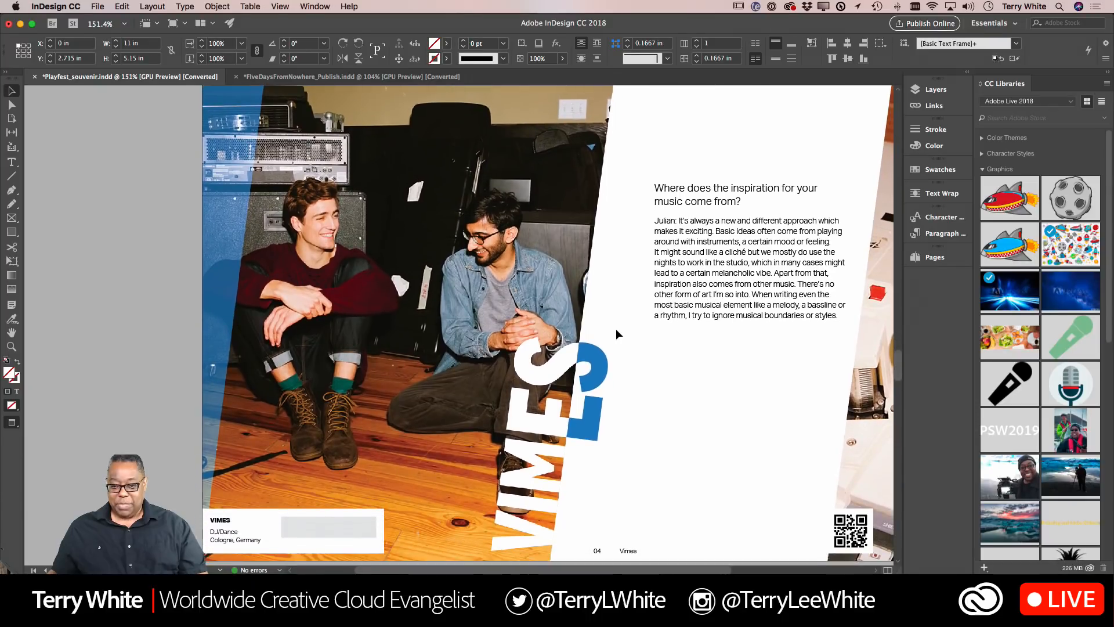
{"action": "scroll", "coordinate": [615, 329], "scroll_direction": "right", "scroll_amount": 3}
{"action": "scroll", "coordinate": [615, 328], "scroll_direction": "up", "scroll_amount": 1}
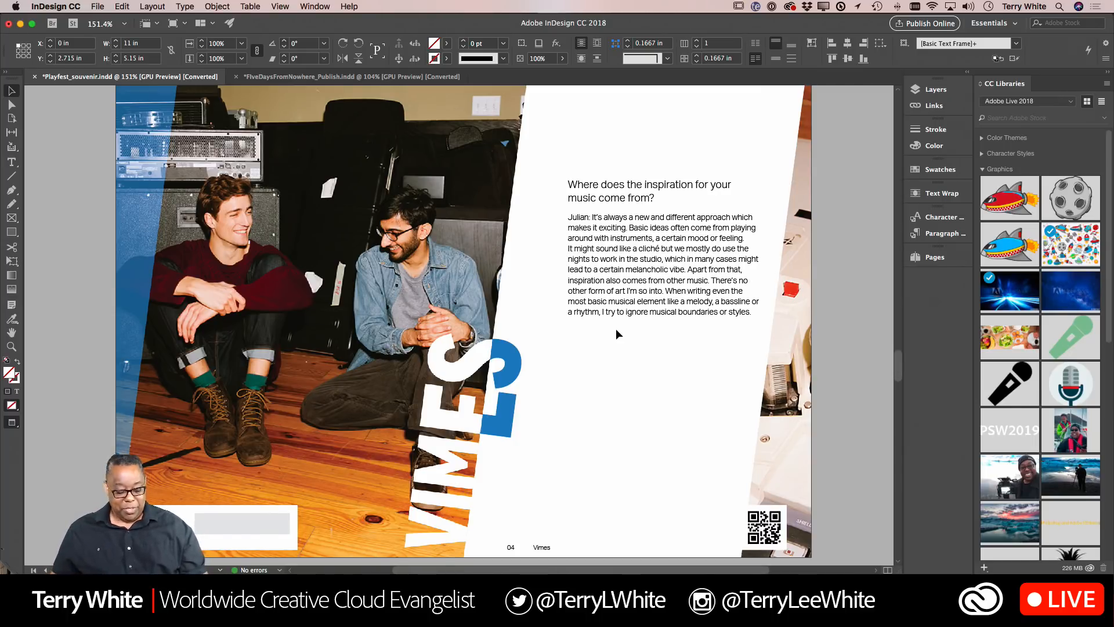
- Switch to Finder, close the video's info window, preview video_vimes.mp4 in the Links folder and return to InDesign
{"action": "key", "text": "super+Tab"}
{"action": "key", "text": "super+Tab"}
{"action": "key", "text": "super+Tab"}
{"action": "key", "text": "super+Tab"}
{"action": "key", "text": "super+Tab"}
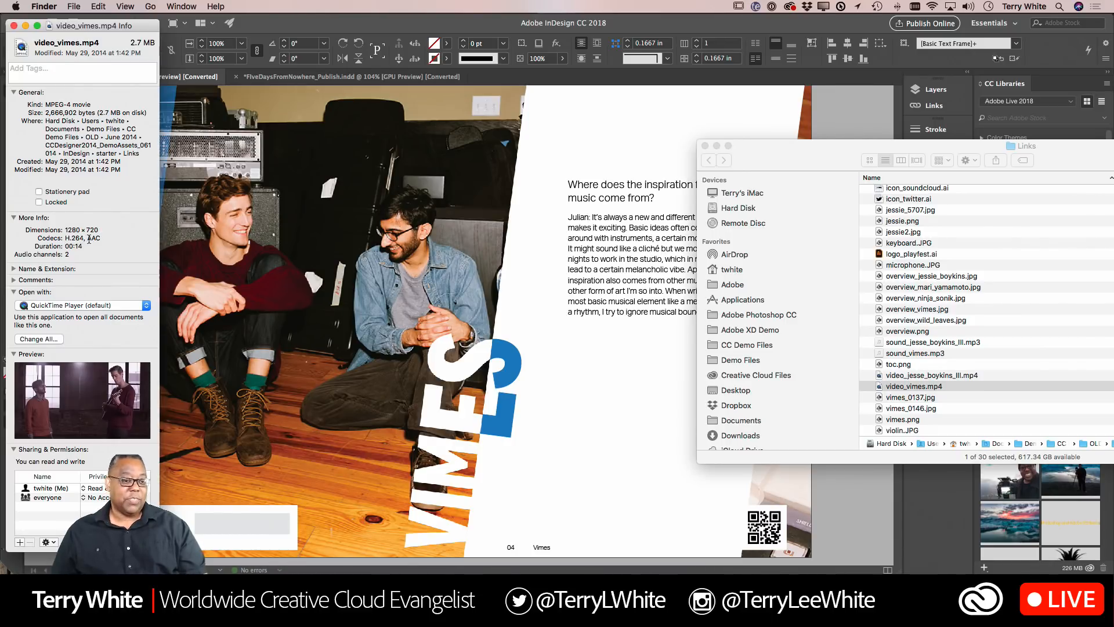
{"action": "left_click", "coordinate": [15, 26]}
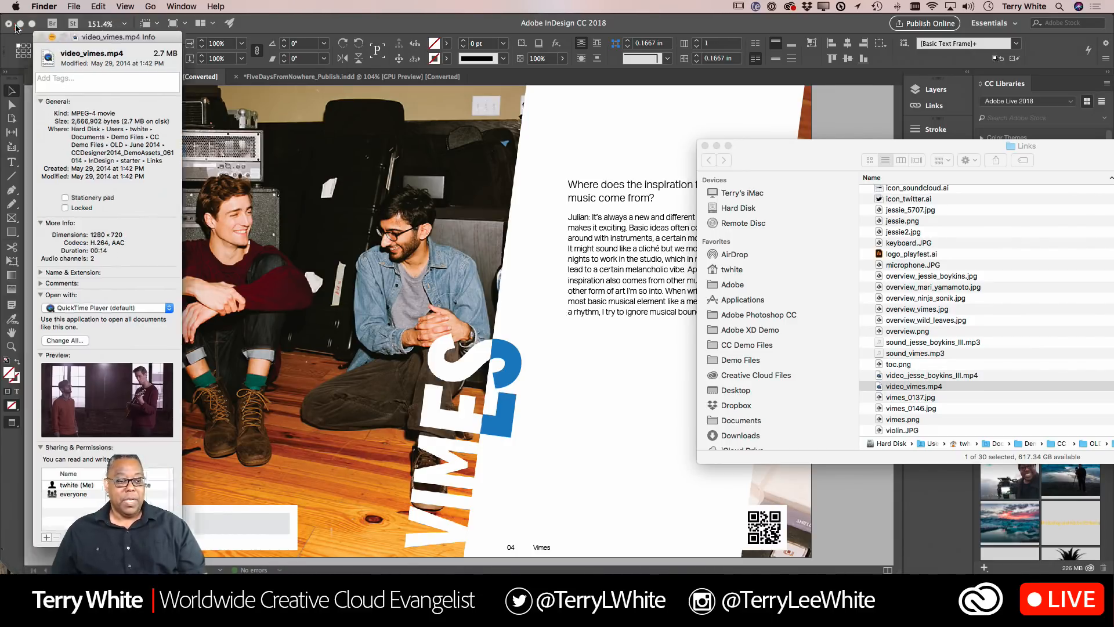
{"action": "key", "text": "space"}
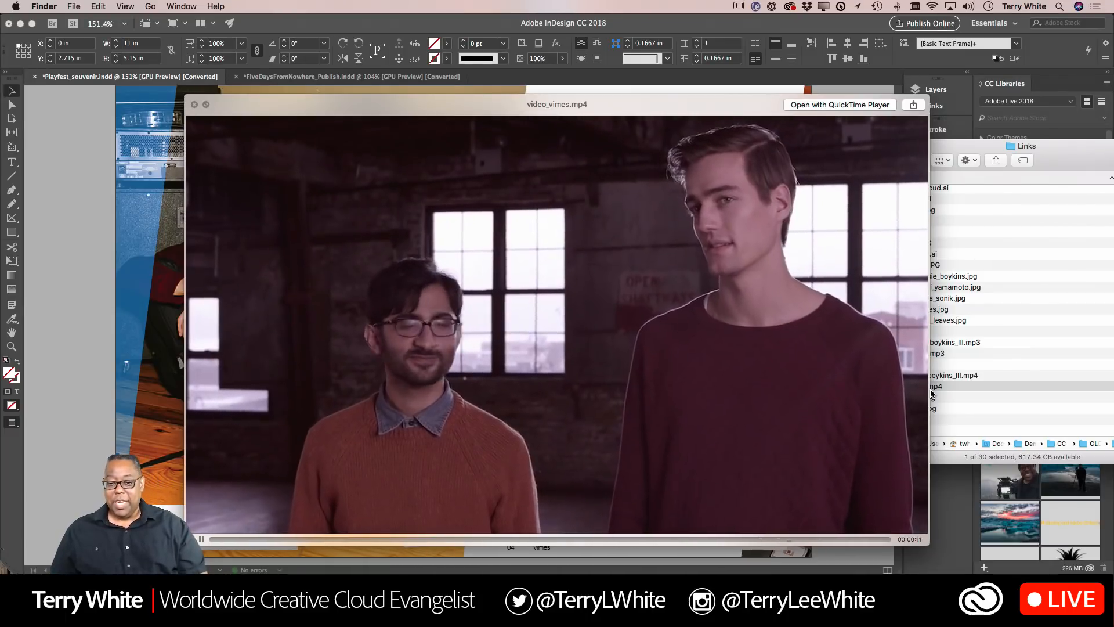
{"action": "key", "text": "space"}
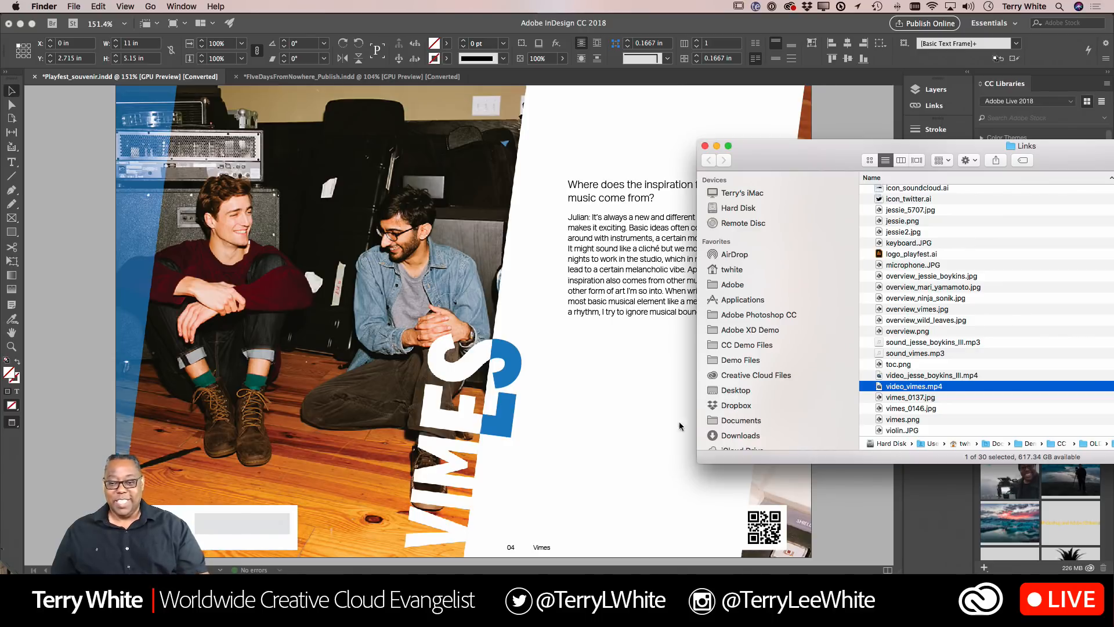
{"action": "left_click", "coordinate": [647, 426]}
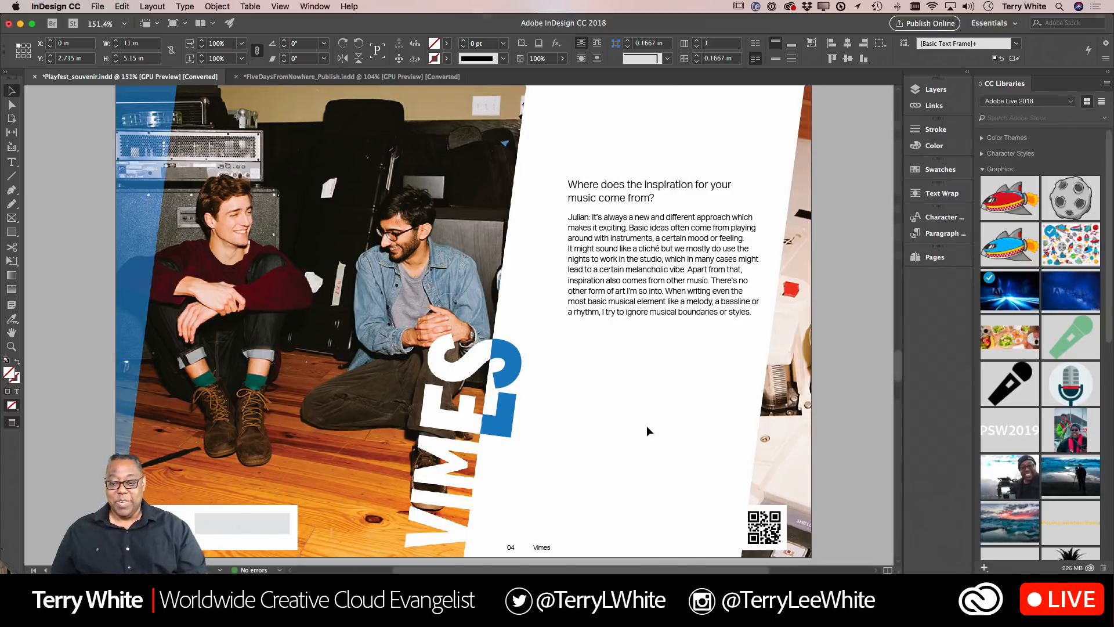
- Bring video_vimes.mp4 from Finder's Links folder into the InDesign document, ready for placing on the Vimes page
{"action": "left_click", "coordinate": [92, 7]}
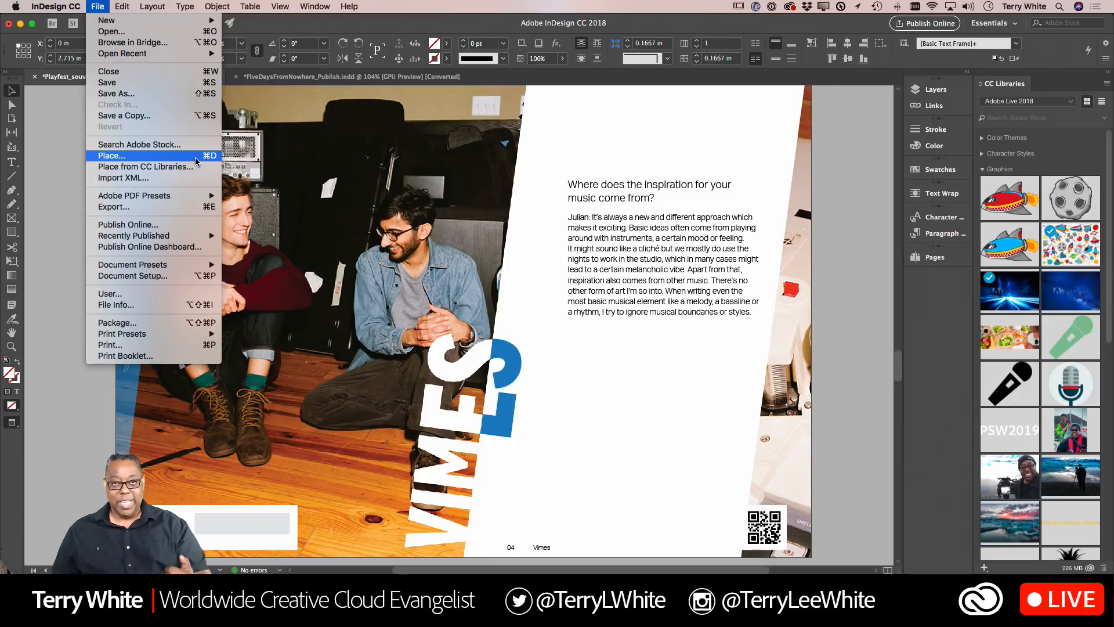
{"action": "left_click", "coordinate": [682, 380]}
{"action": "key", "text": "super+Tab"}
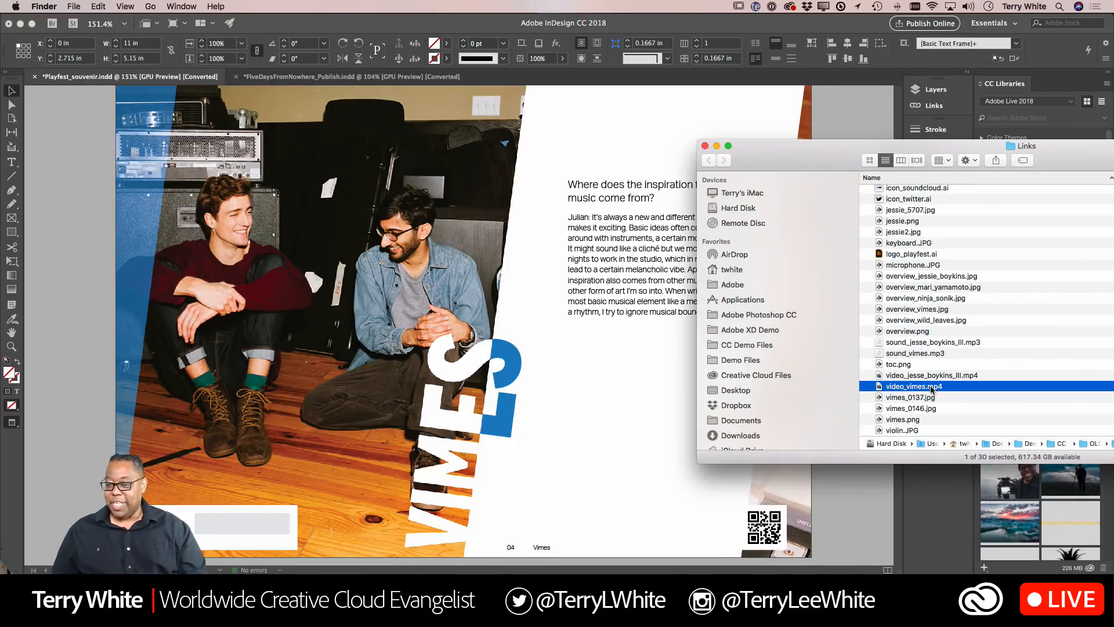
{"action": "left_click_drag", "start_coordinate": [931, 387], "coordinate": [629, 385]}
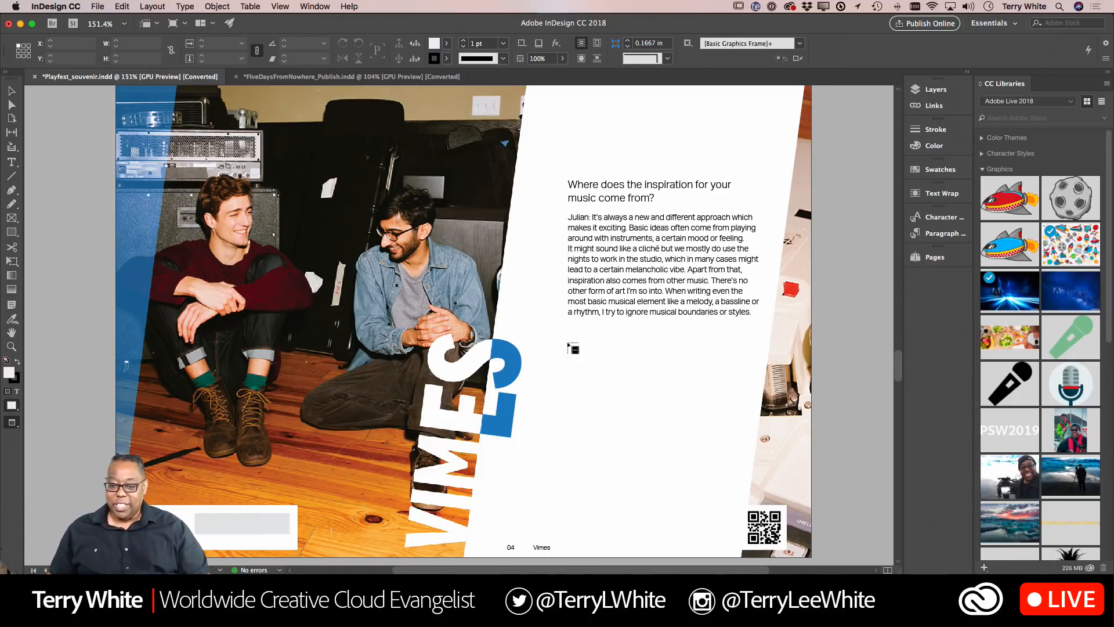
- Place the video below the interview text, scaled to about 2.88 in wide, after undoing a full-size placement
{"action": "left_click", "coordinate": [568, 345]}
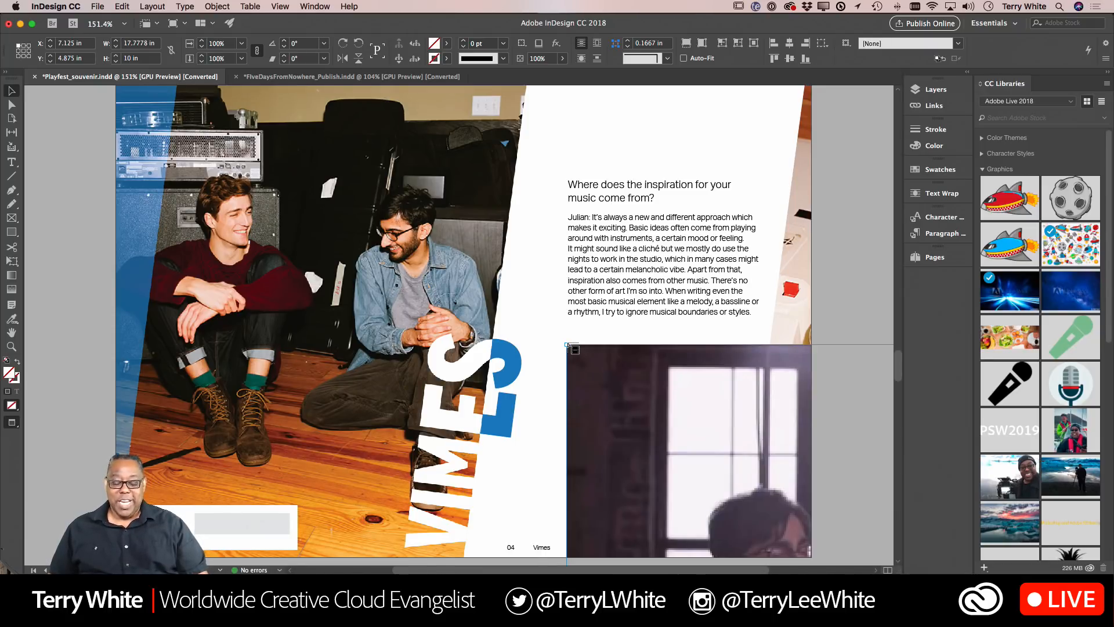
{"action": "key", "text": "super+z"}
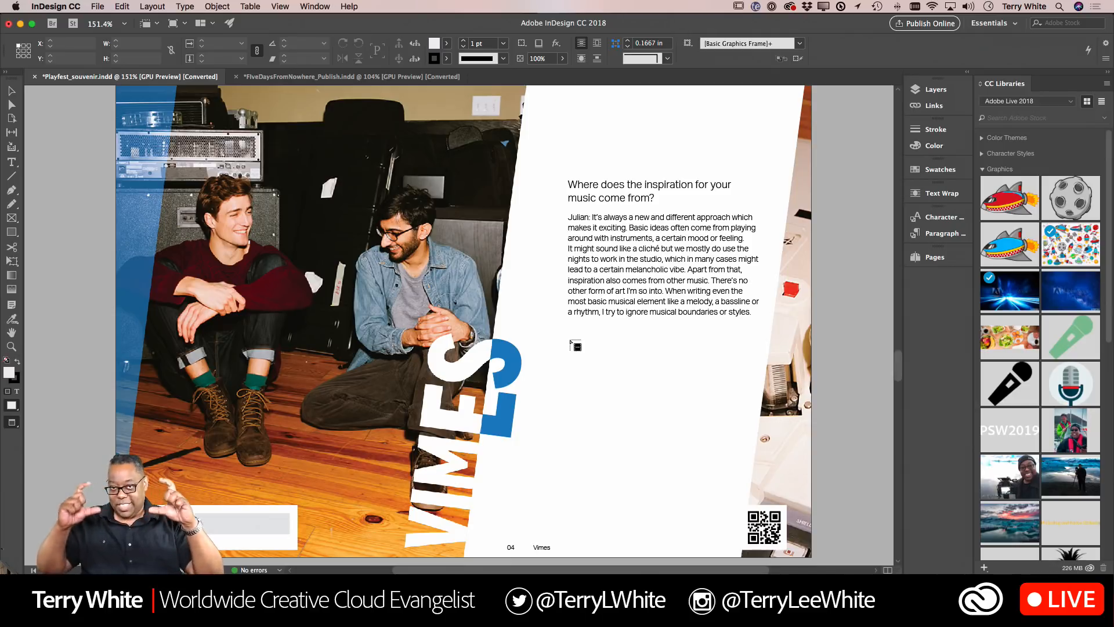
{"action": "scroll", "coordinate": [575, 346], "scroll_direction": "up", "scroll_amount": 1}
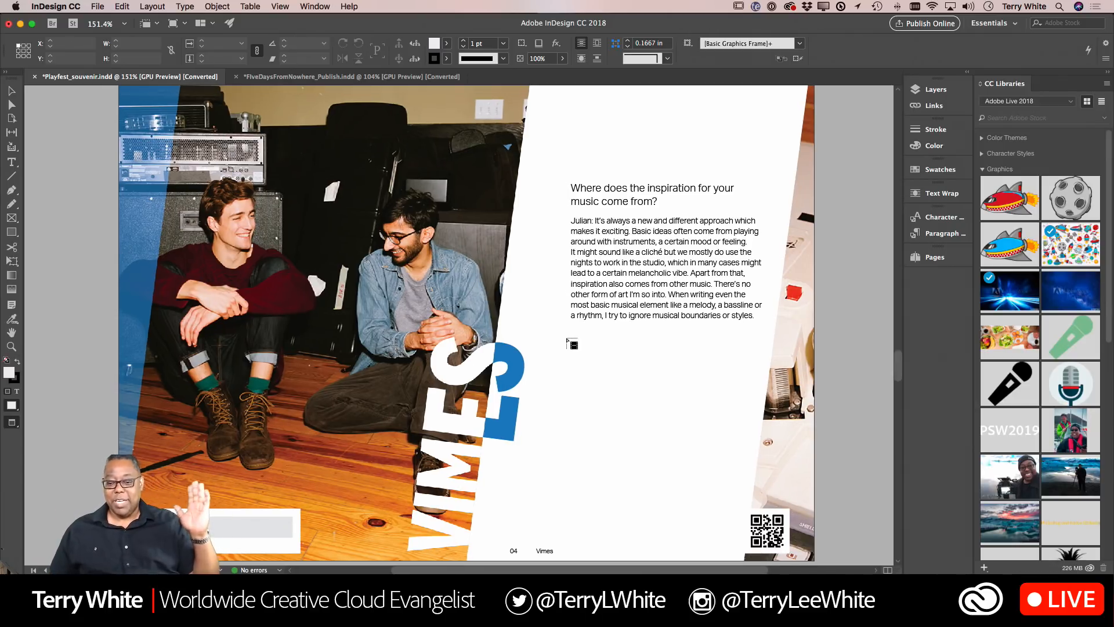
{"action": "left_click_drag", "start_coordinate": [573, 342], "coordinate": [754, 445]}
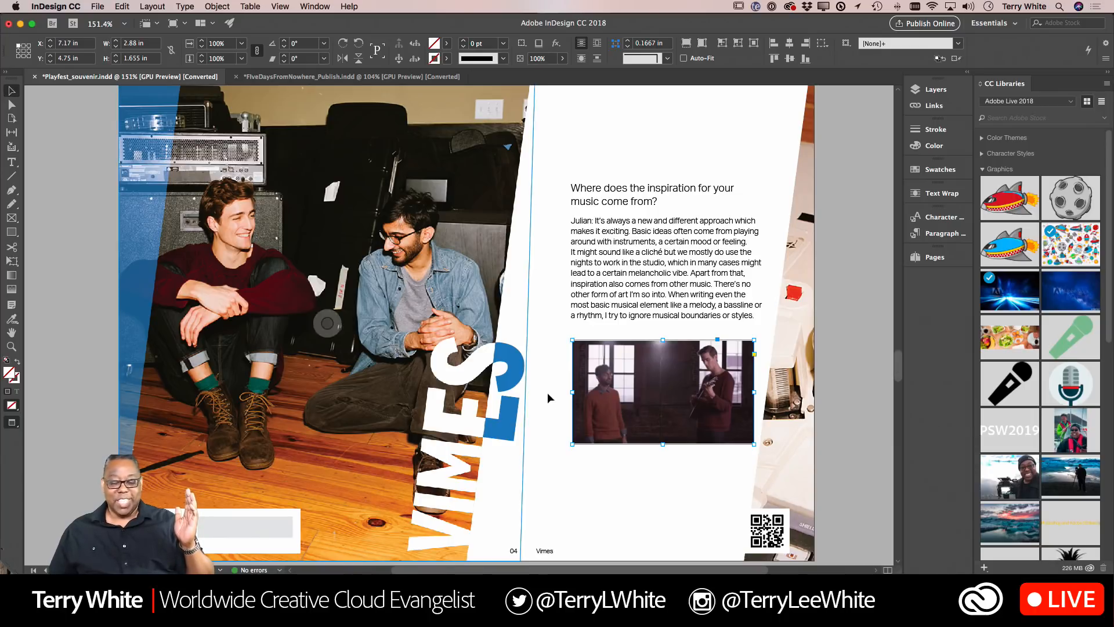
- Try a taller frame around the placed video, restore it, and fit the frame to its content
{"action": "left_click_drag", "start_coordinate": [664, 446], "coordinate": [663, 458]}
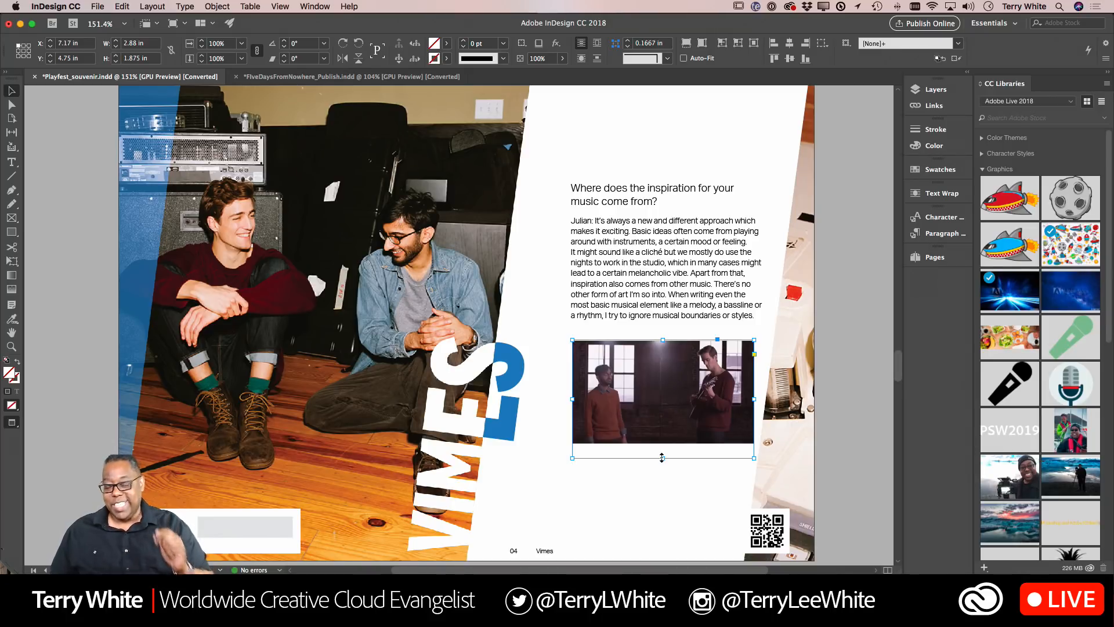
{"action": "left_click_drag", "start_coordinate": [662, 458], "coordinate": [663, 446]}
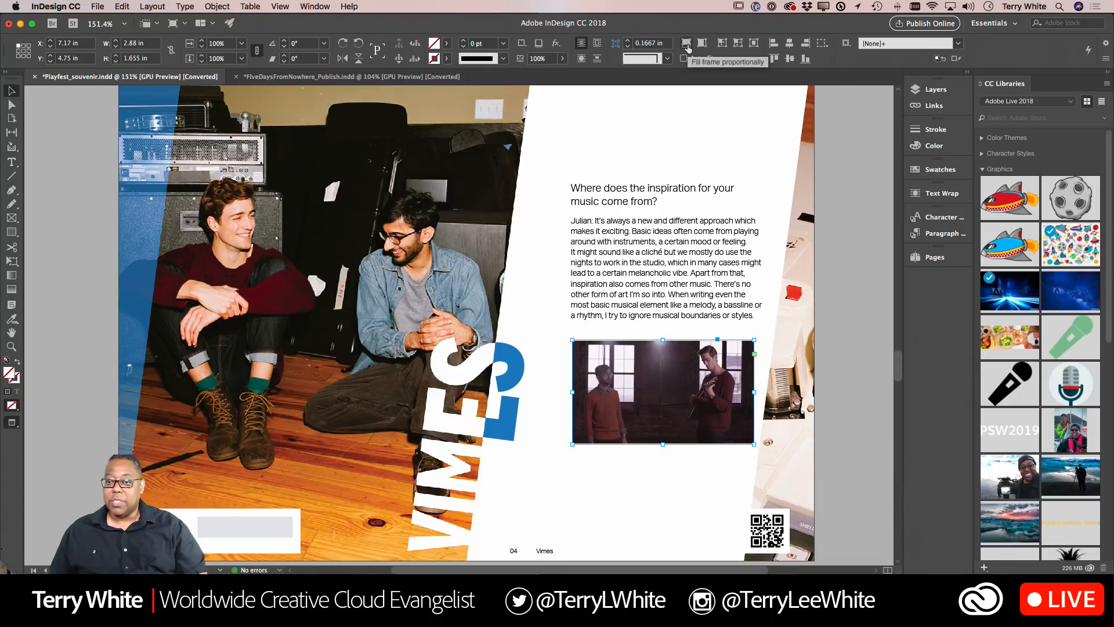
{"action": "left_click", "coordinate": [738, 46]}
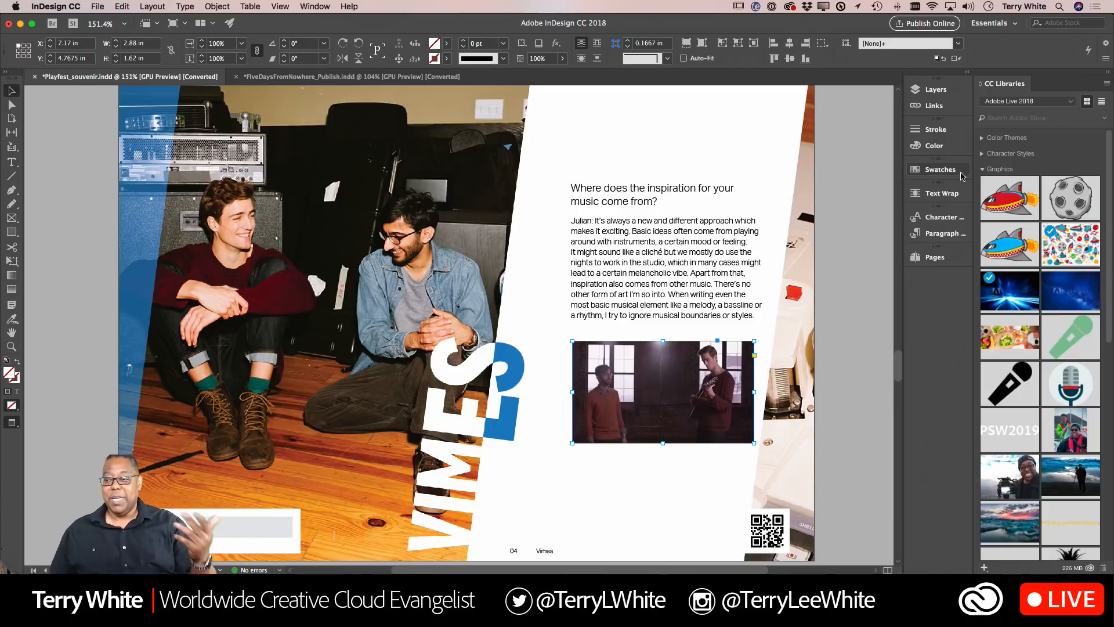
- Switch to the Digital Publishing workspace and open the media settings for the selected video
{"action": "left_click", "coordinate": [994, 24]}
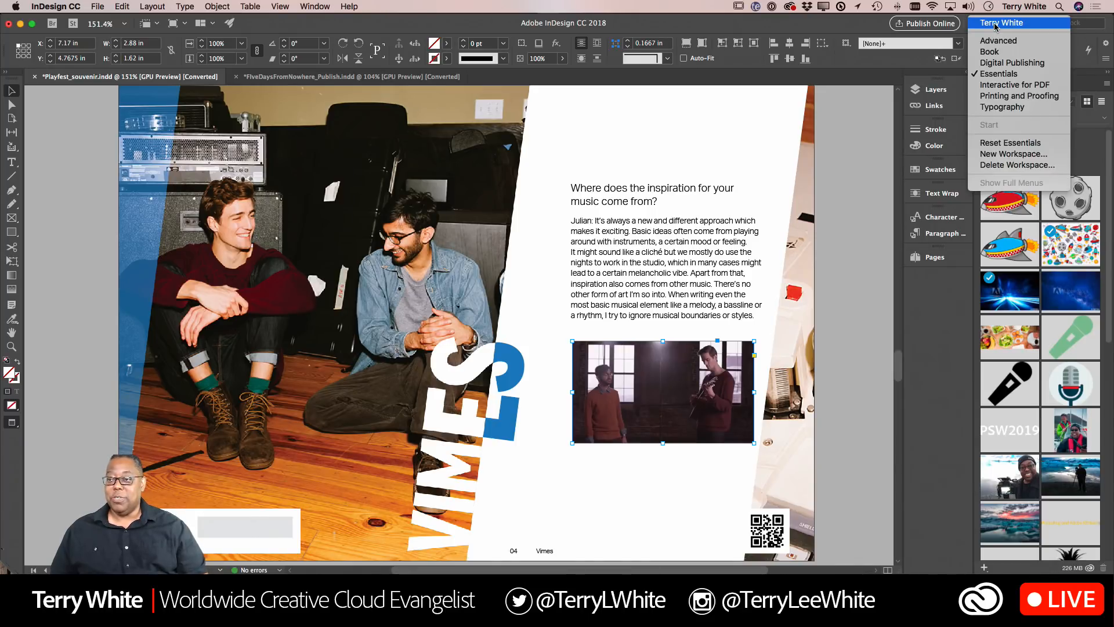
{"action": "left_click", "coordinate": [1000, 63]}
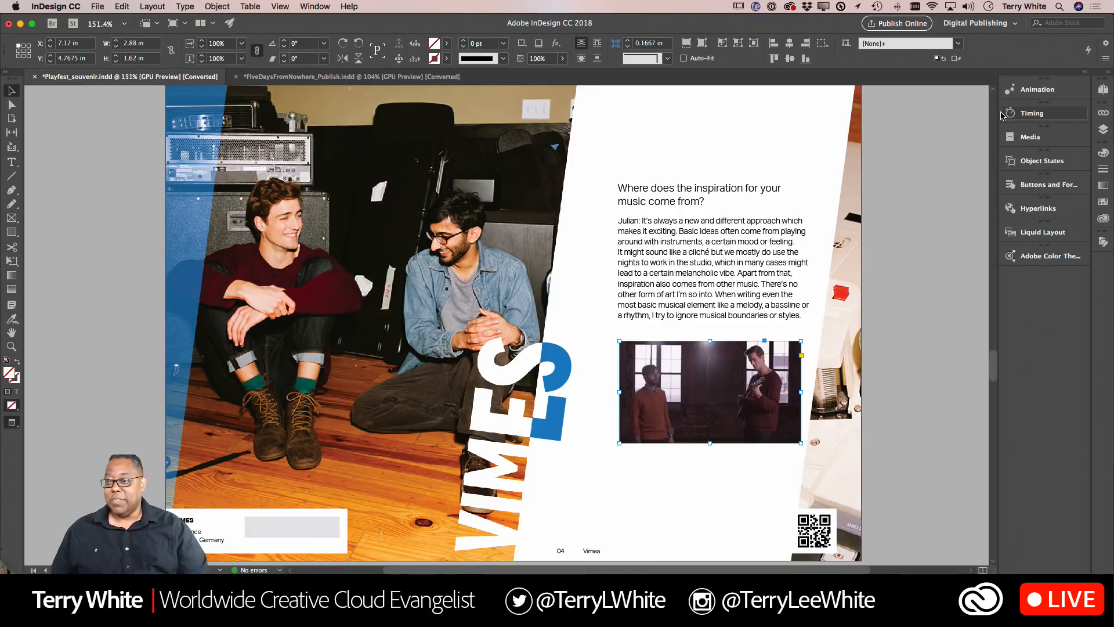
{"action": "left_click", "coordinate": [1025, 143]}
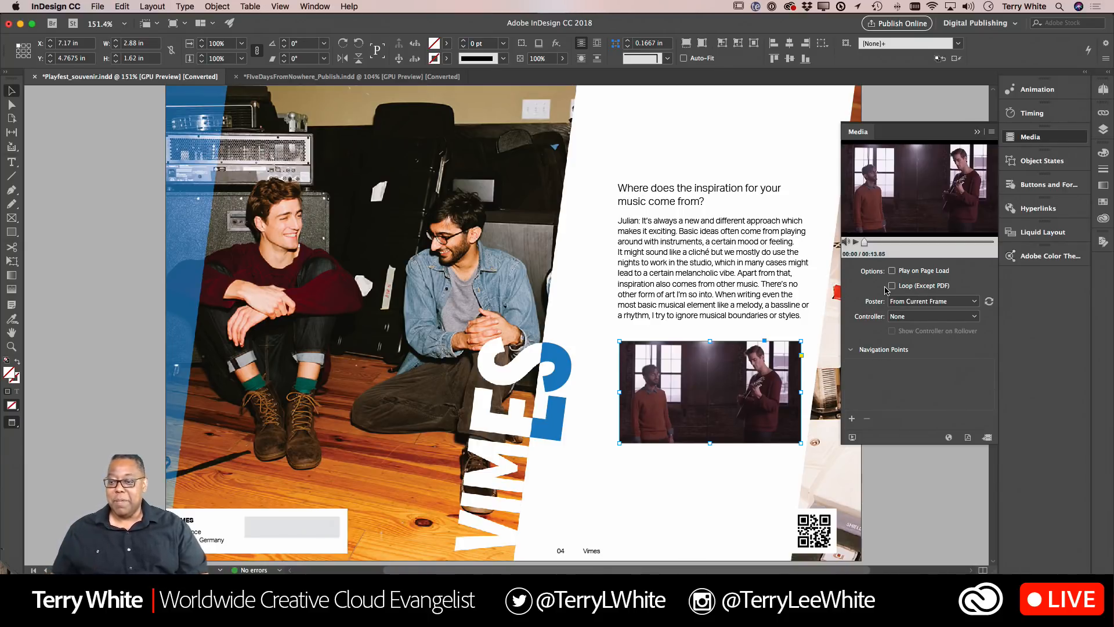
- Play the video to the wide studio shot at about 5.8 seconds and set its poster from that current frame
{"action": "left_click", "coordinate": [855, 242]}
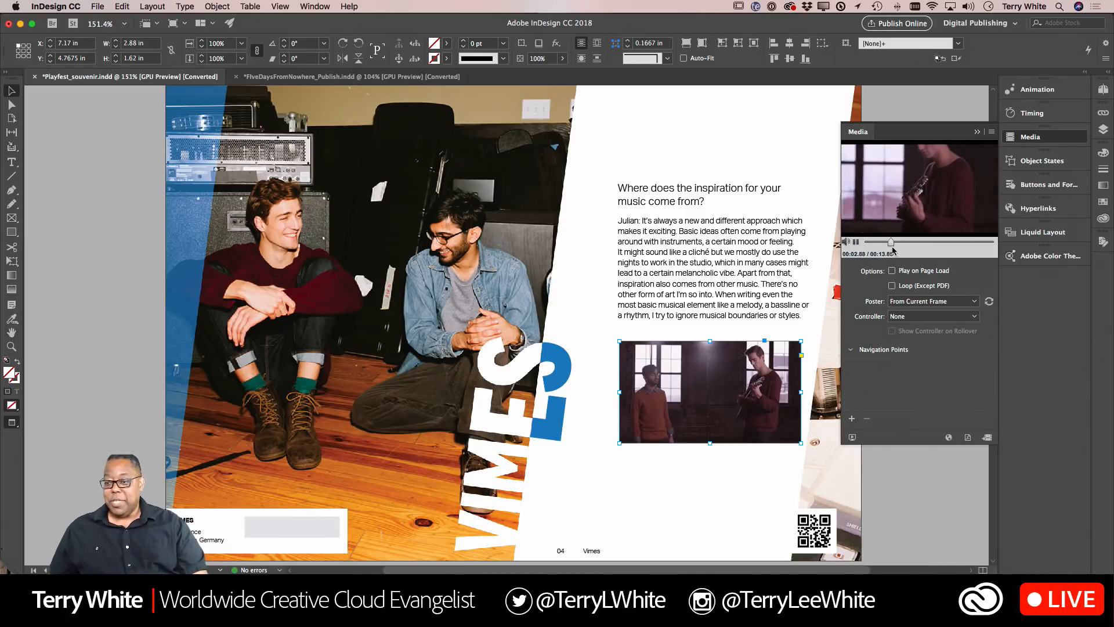
{"action": "left_click", "coordinate": [856, 242]}
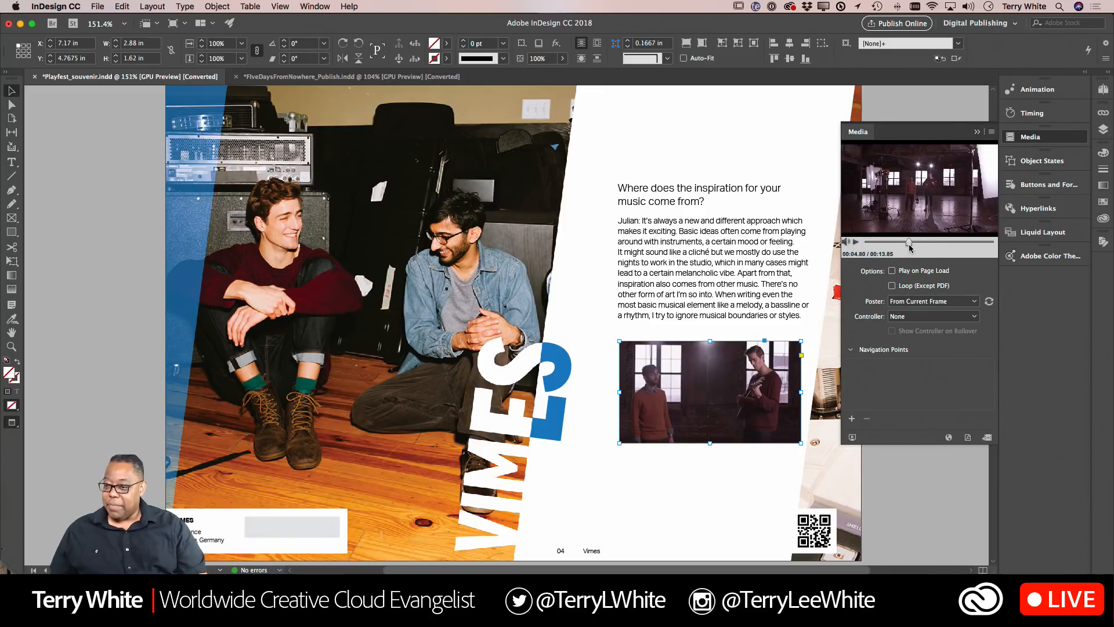
{"action": "left_click_drag", "start_coordinate": [912, 243], "coordinate": [910, 245]}
{"action": "left_click", "coordinate": [856, 243]}
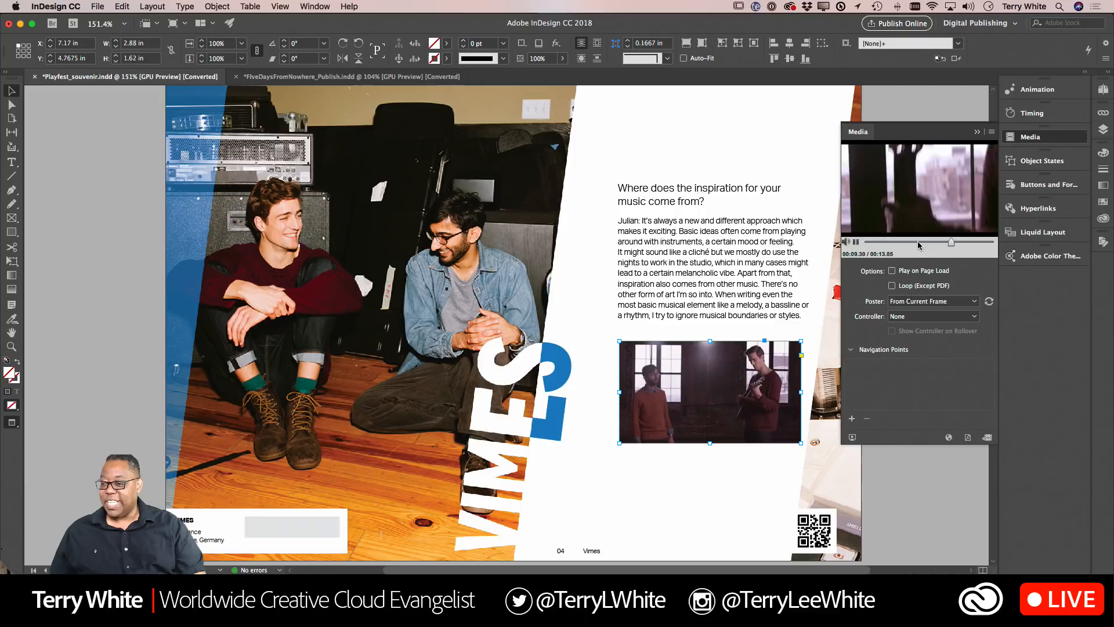
{"action": "left_click", "coordinate": [914, 243]}
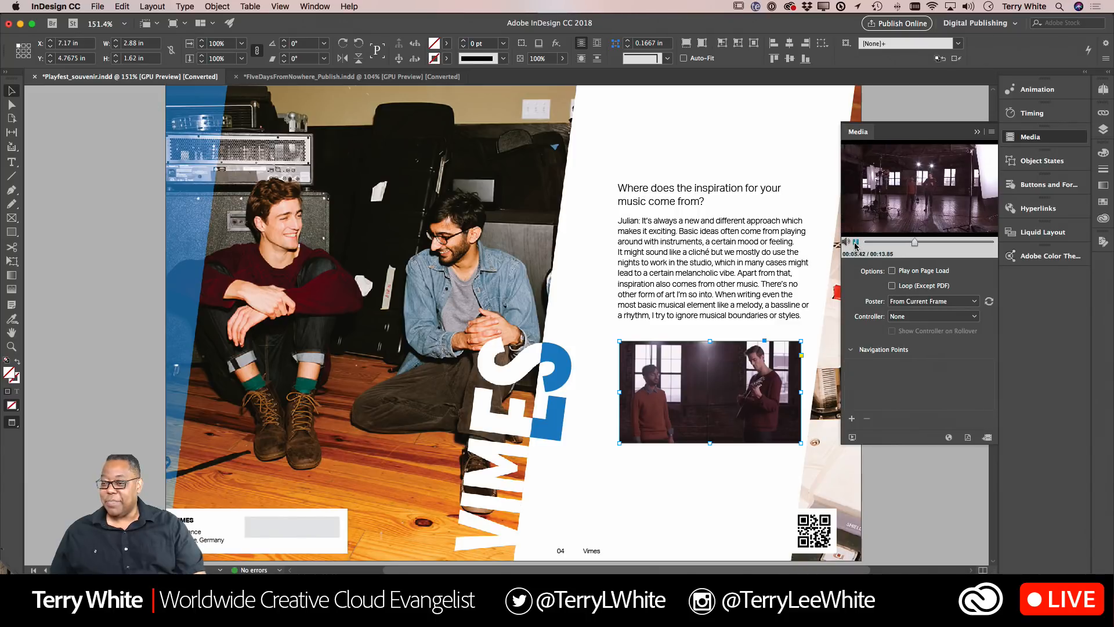
{"action": "left_click", "coordinate": [855, 242]}
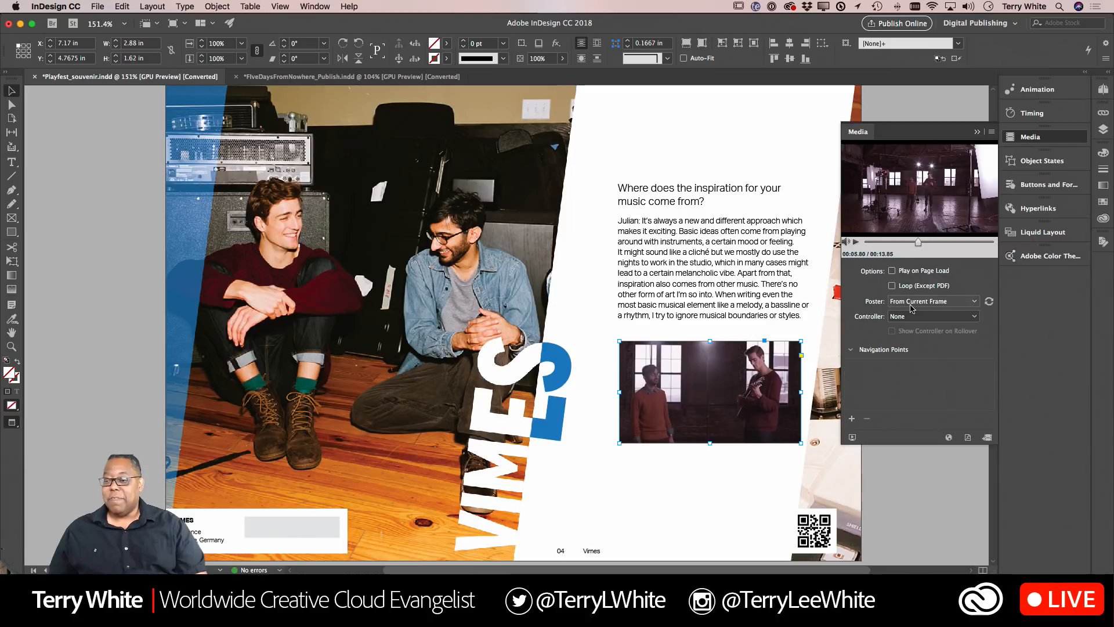
{"action": "left_click", "coordinate": [990, 302]}
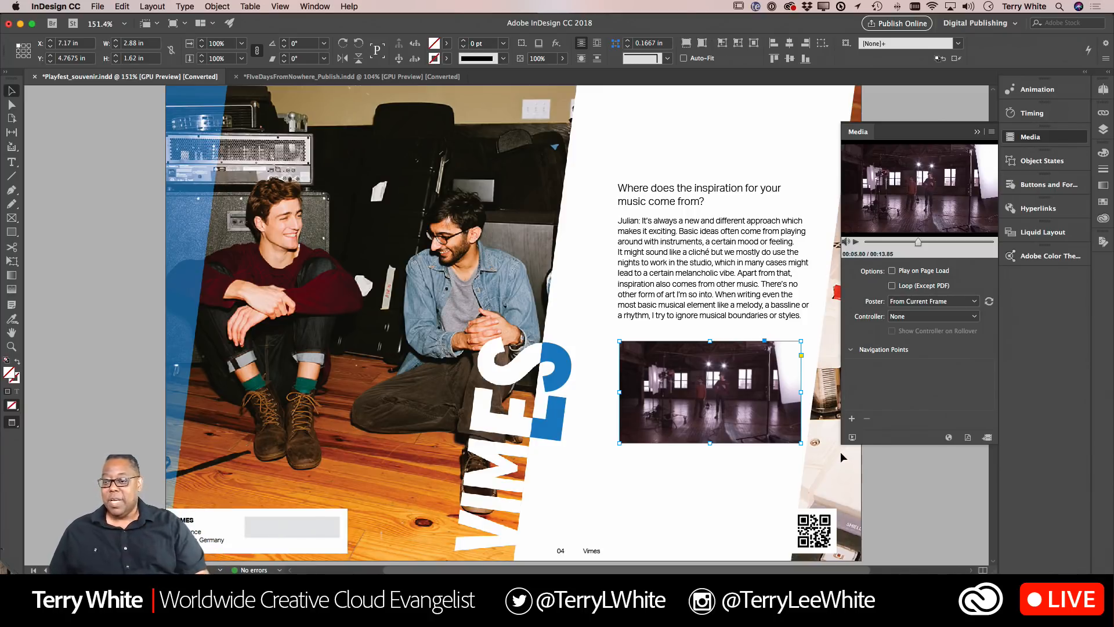
- Preview the Vimes spread in an enlarged EPUB Interactivity Preview, play and pause the placed video, and close the preview
{"action": "left_click", "coordinate": [852, 437]}
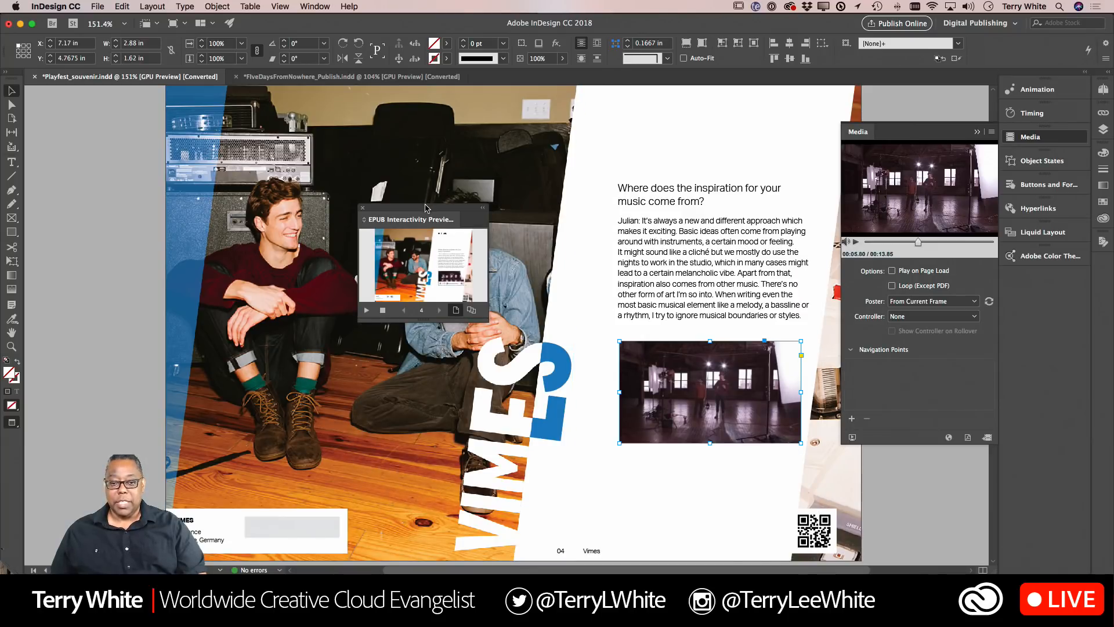
{"action": "left_click_drag", "start_coordinate": [426, 206], "coordinate": [343, 86]}
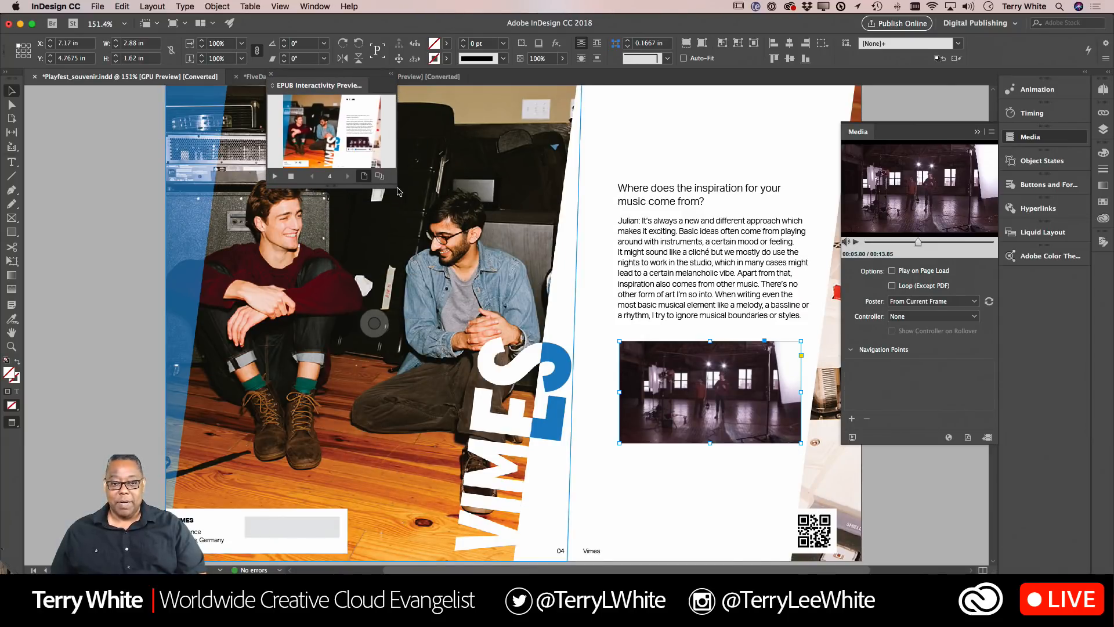
{"action": "left_click_drag", "start_coordinate": [397, 188], "coordinate": [877, 539]}
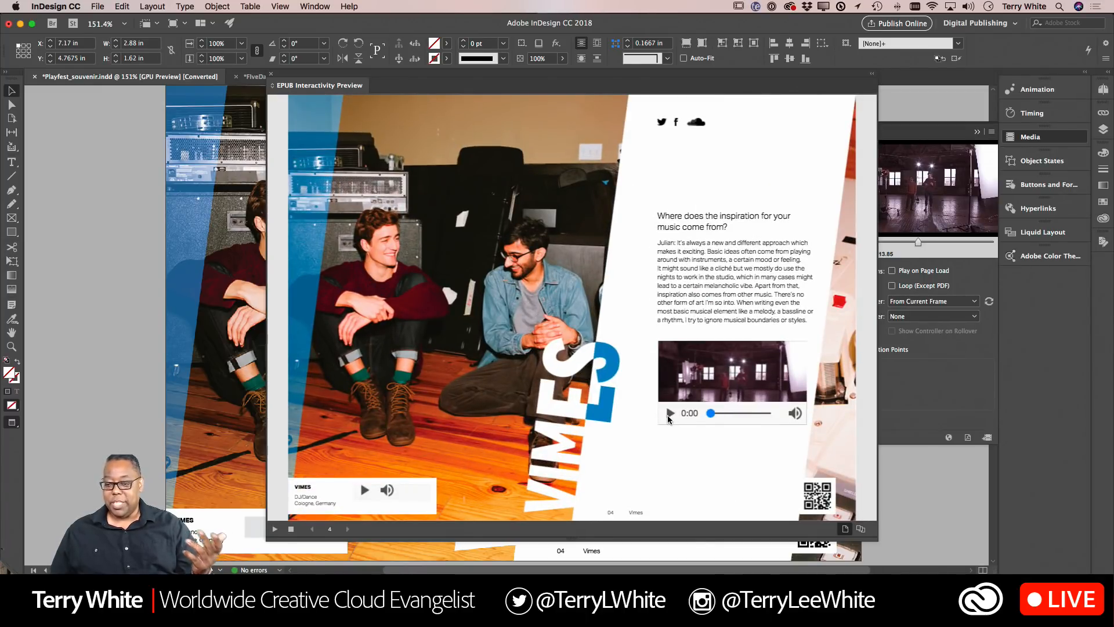
{"action": "left_click", "coordinate": [670, 413]}
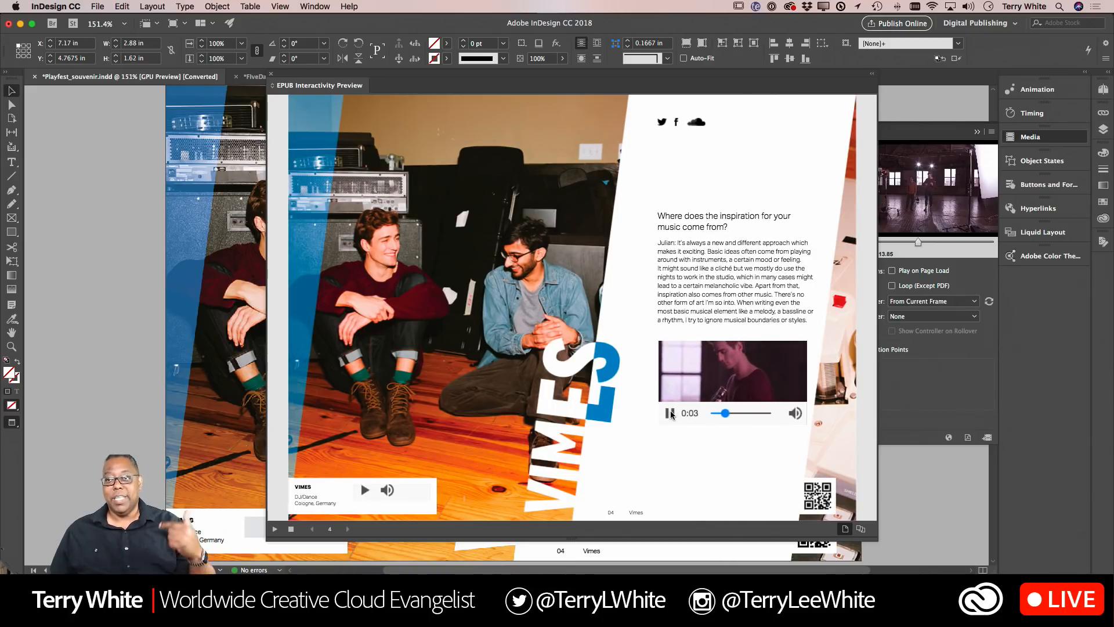
{"action": "left_click", "coordinate": [670, 413]}
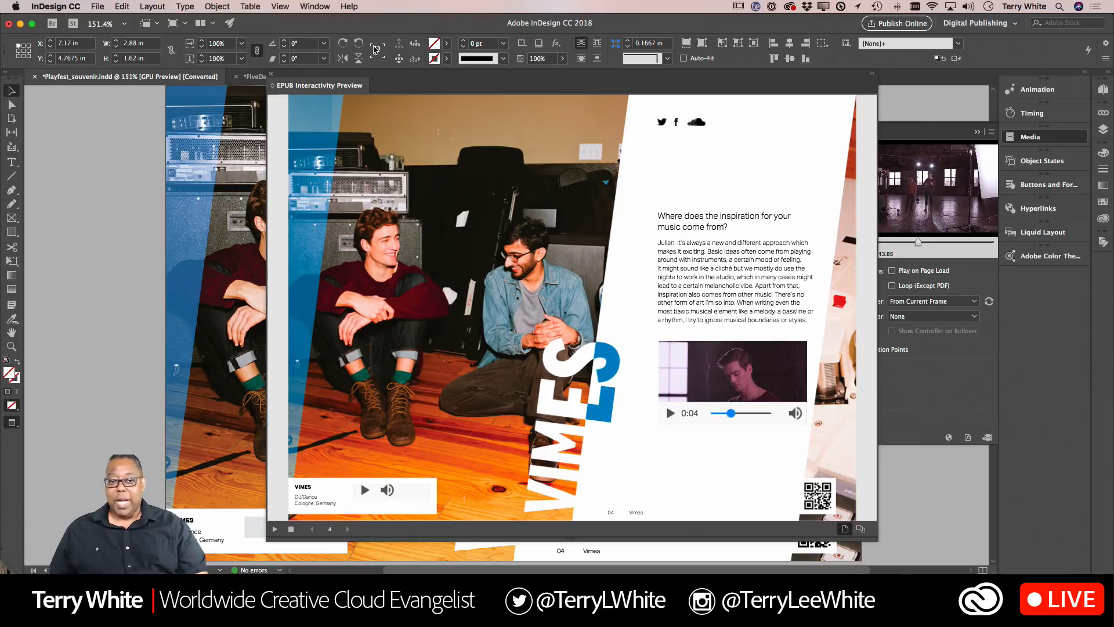
{"action": "left_click", "coordinate": [271, 74]}
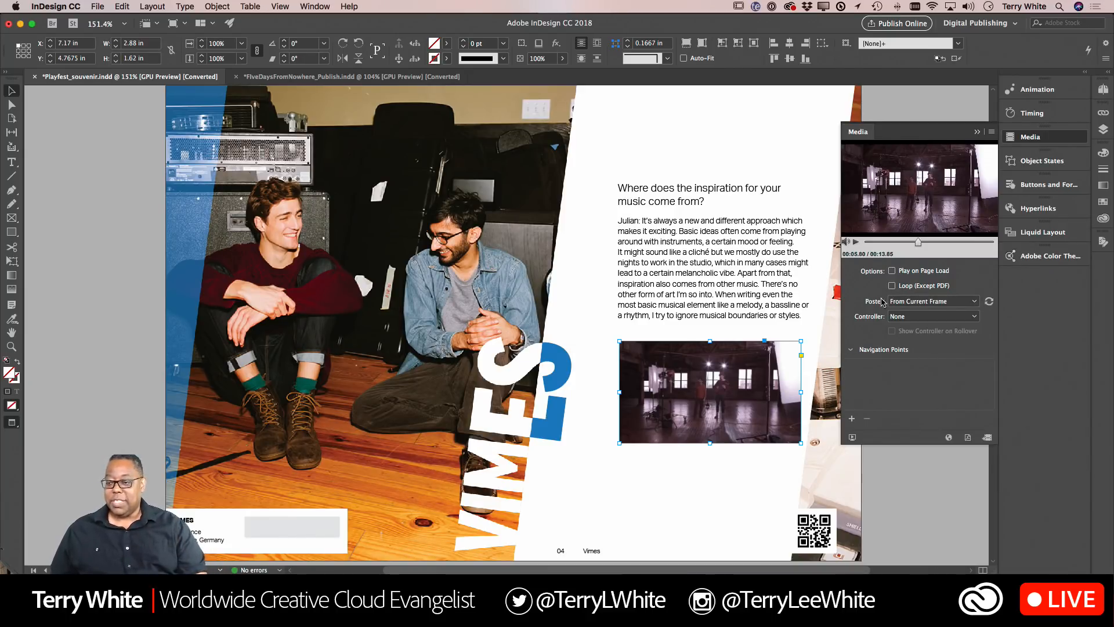
- Check the video's poster options, switch to Photoshop and close the open Untitled-1 document without saving
{"action": "left_click", "coordinate": [943, 306]}
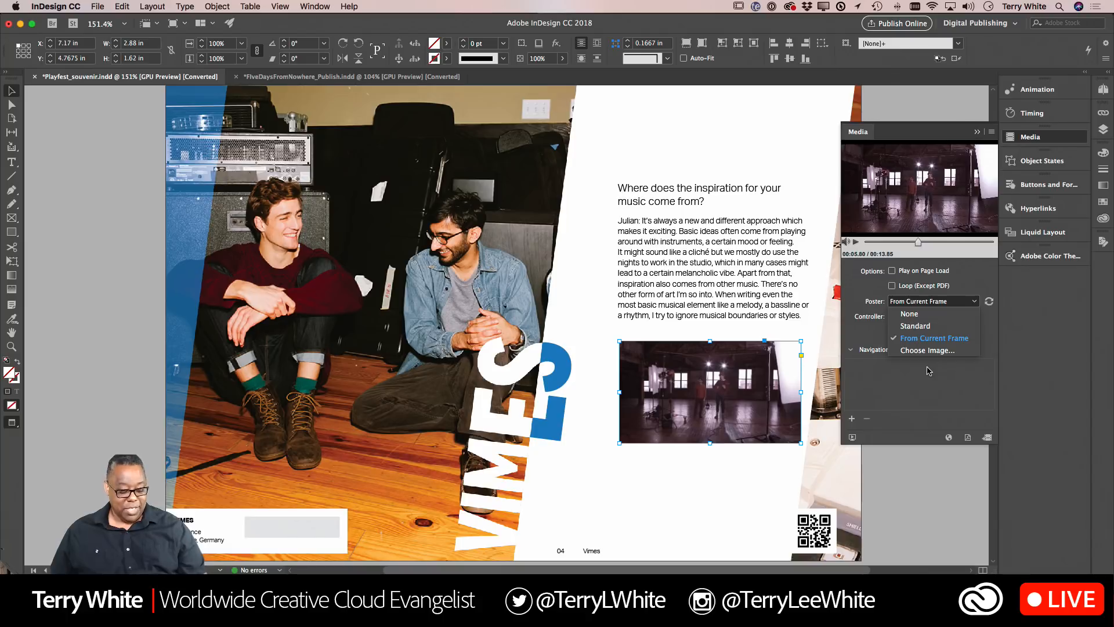
{"action": "key", "text": "super+Tab"}
{"action": "key", "text": "super+Tab"}
{"action": "key", "text": "super+Tab"}
{"action": "key", "text": "super+Tab"}
{"action": "key", "text": "super+Tab"}
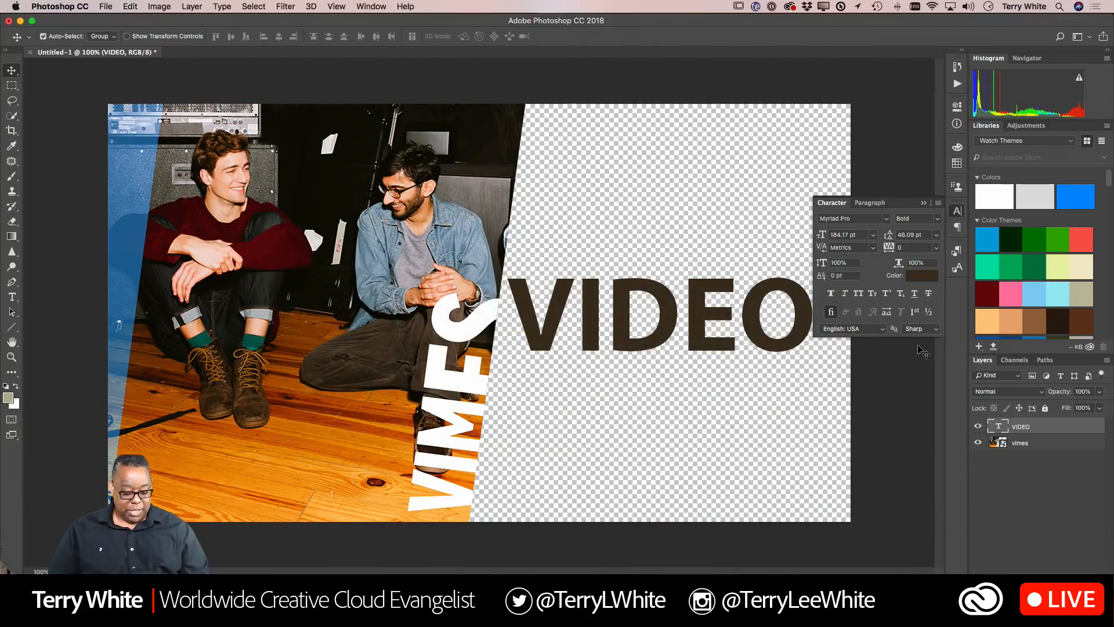
{"action": "key", "text": "super+w"}
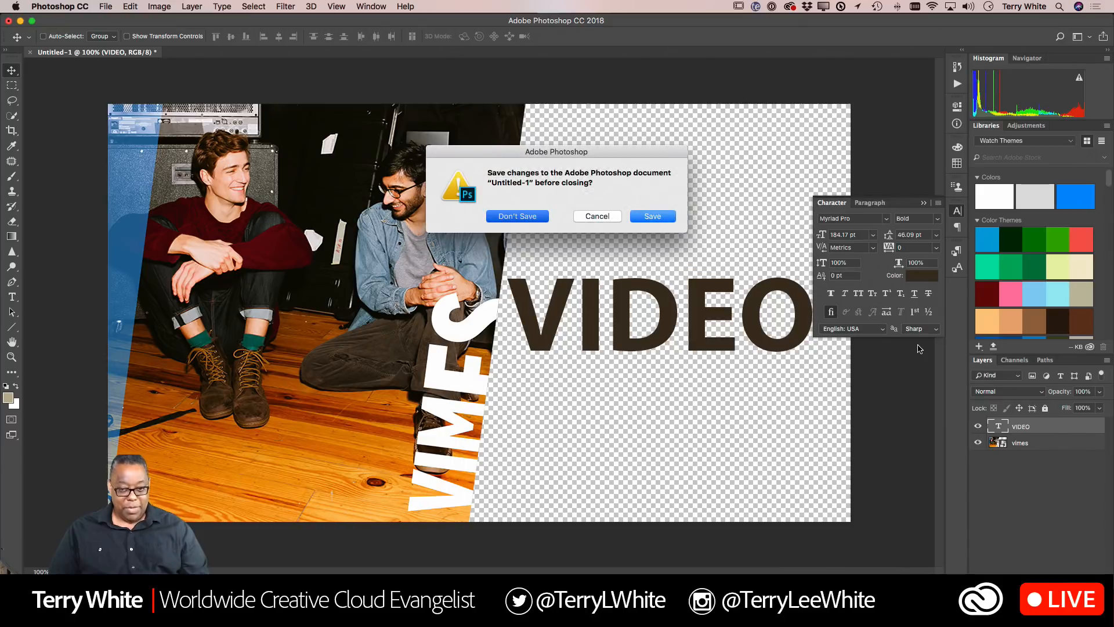
{"action": "key", "text": "super+d"}
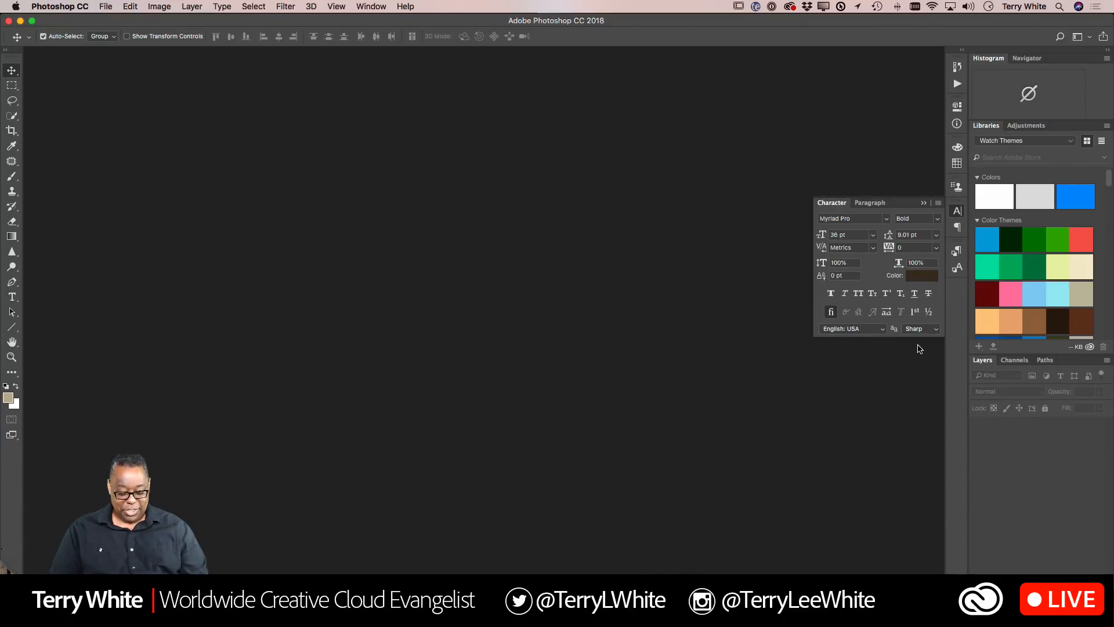
- Create a new transparent document 1270 pixels wide by 720 pixels high and collapse the character settings
{"action": "key", "text": "super+n"}
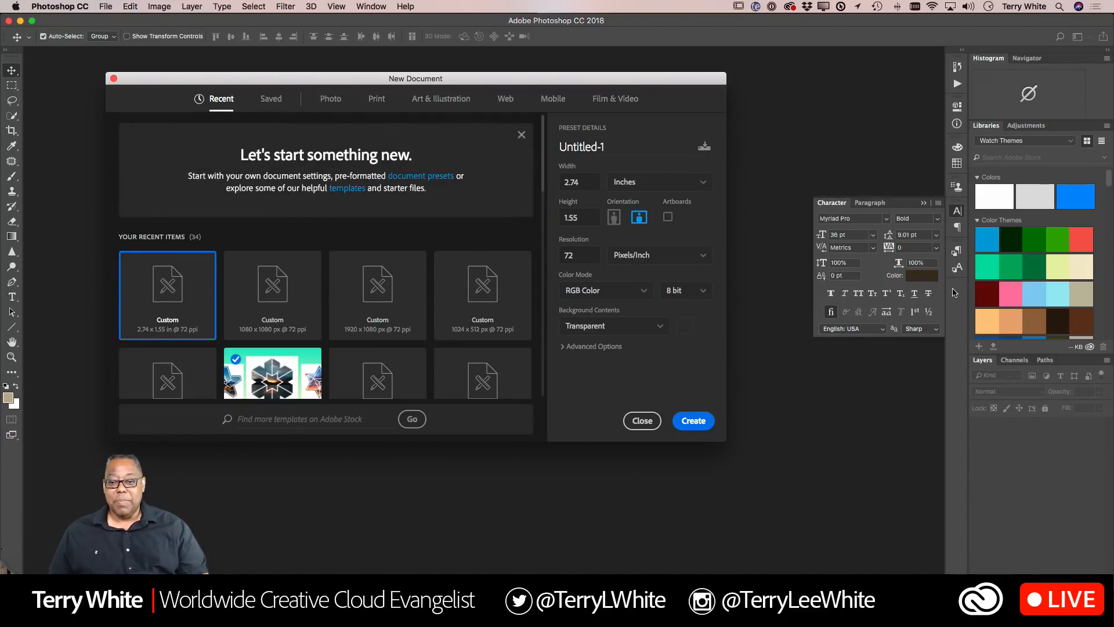
{"action": "left_click", "coordinate": [641, 186]}
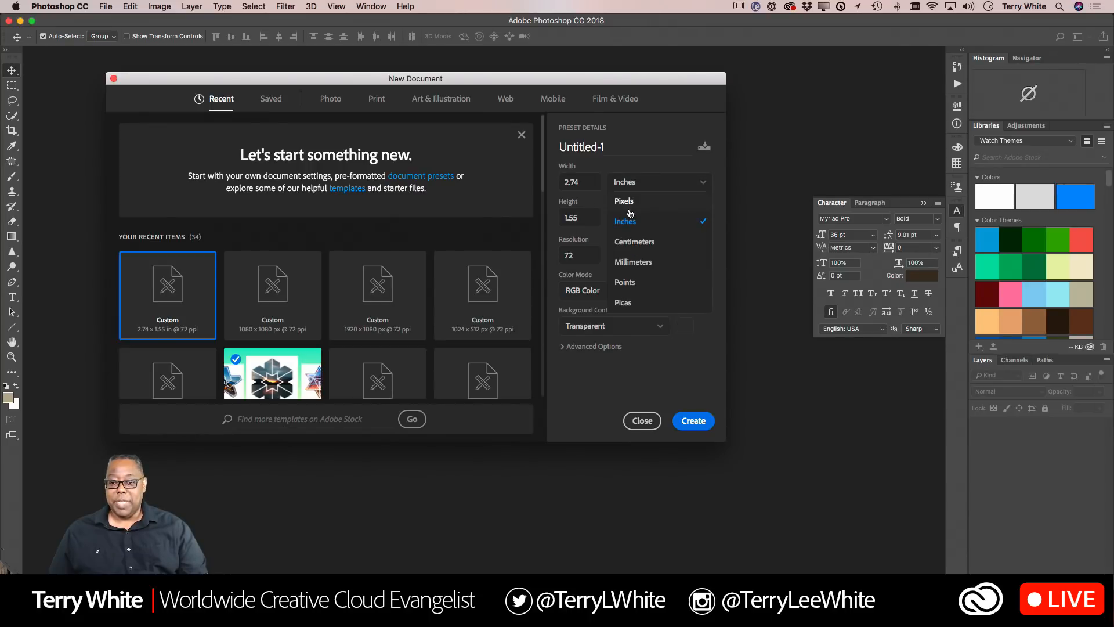
{"action": "left_click", "coordinate": [632, 208]}
{"action": "left_click_drag", "start_coordinate": [580, 184], "coordinate": [546, 188]}
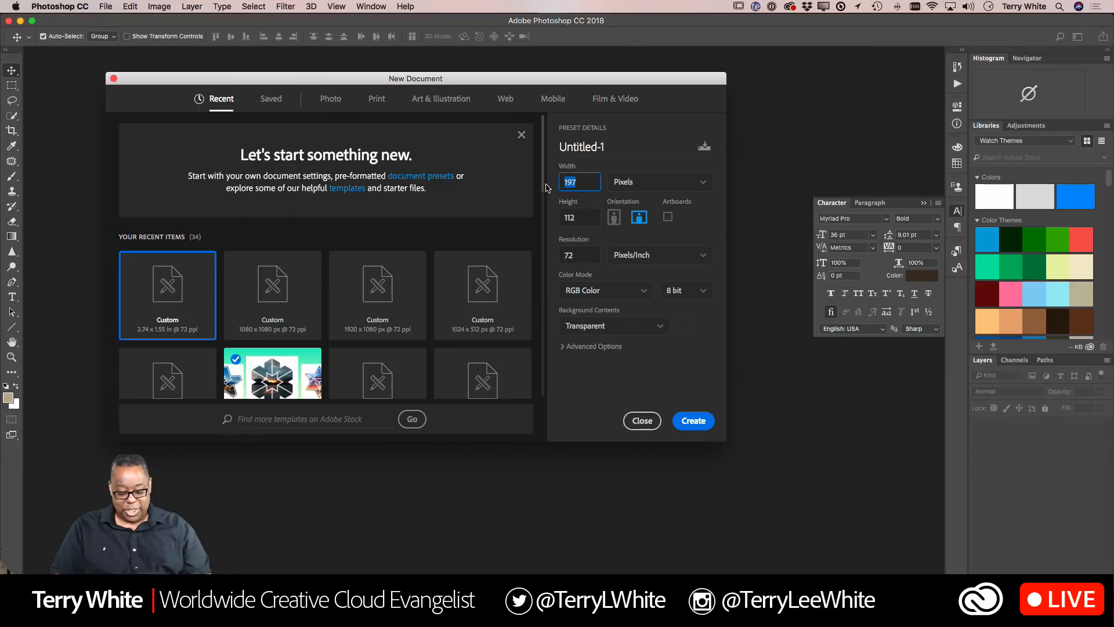
{"action": "type", "text": "1270"}
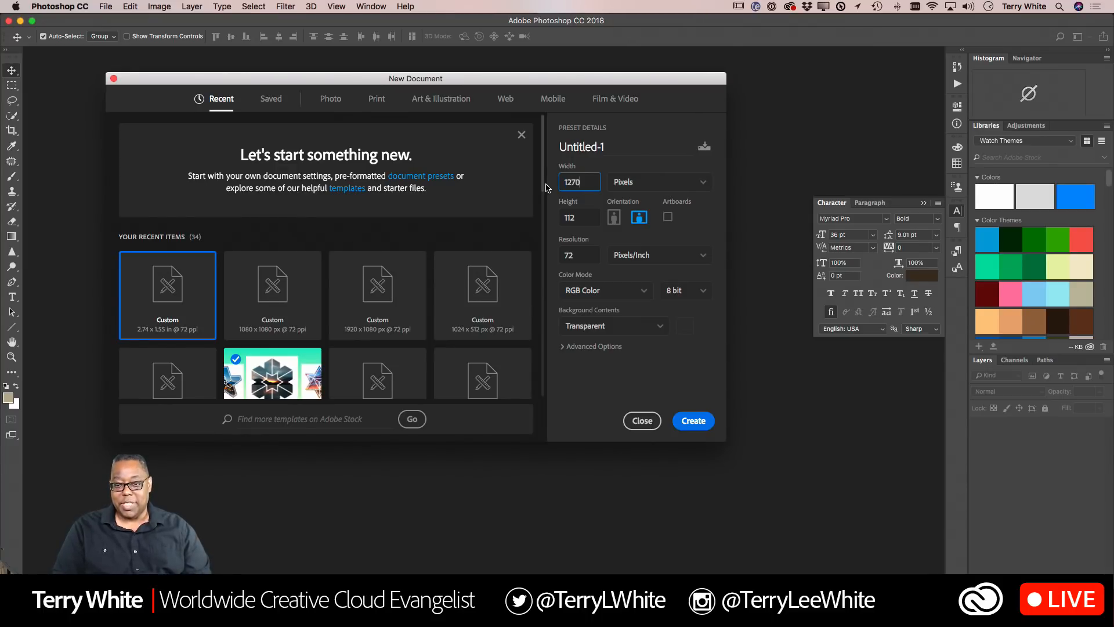
{"action": "key", "text": "Tab"}
{"action": "type", "text": "720"}
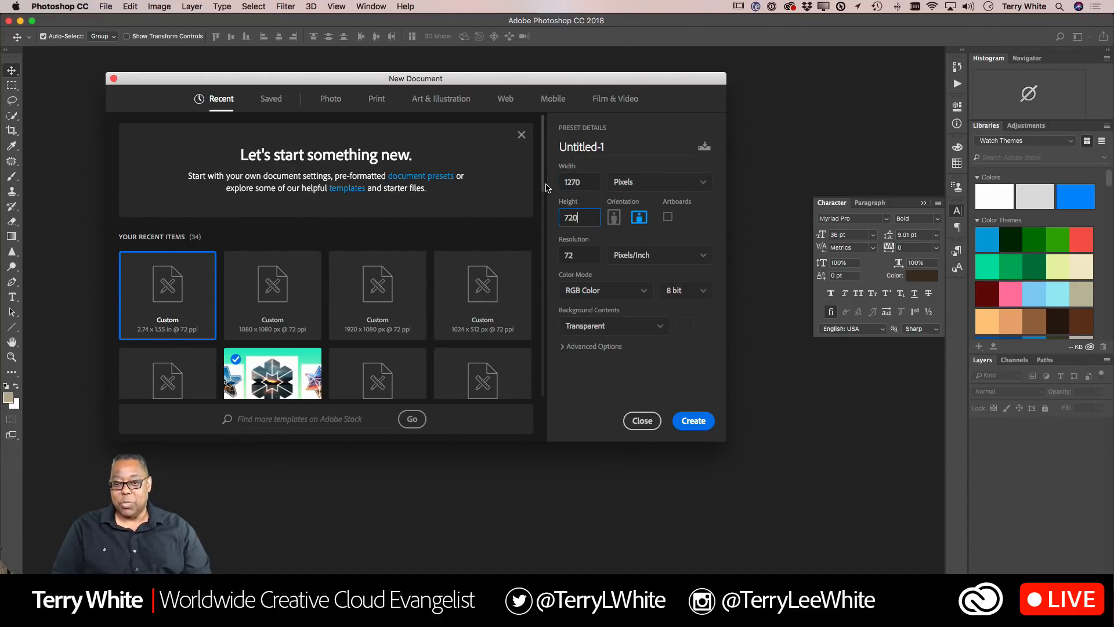
{"action": "key", "text": "Tab"}
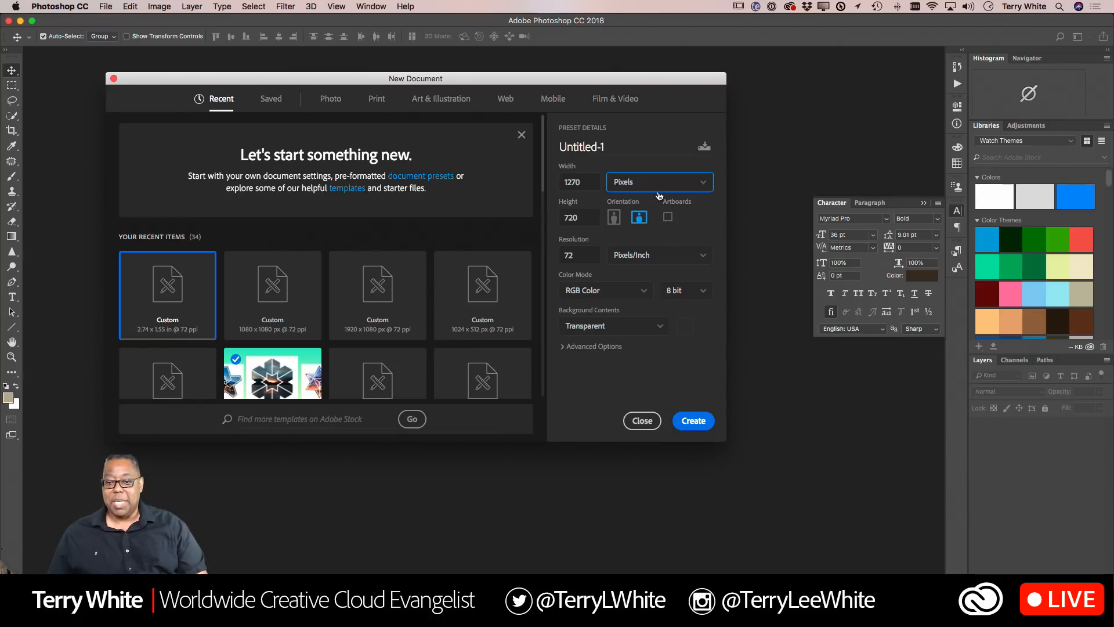
{"action": "left_click", "coordinate": [688, 426]}
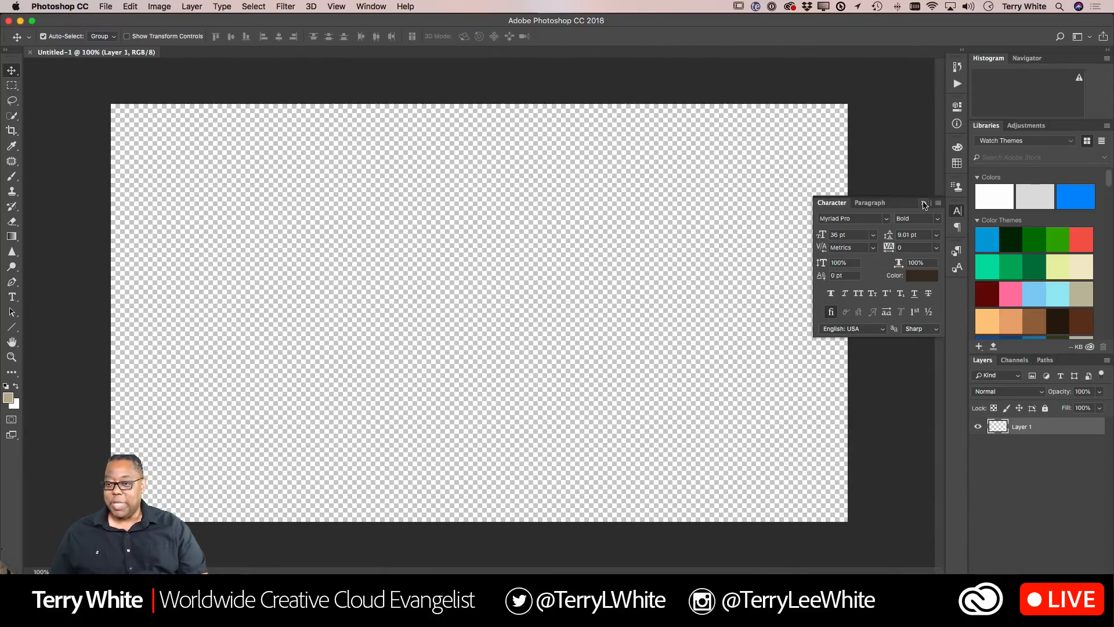
{"action": "left_click", "coordinate": [924, 202]}
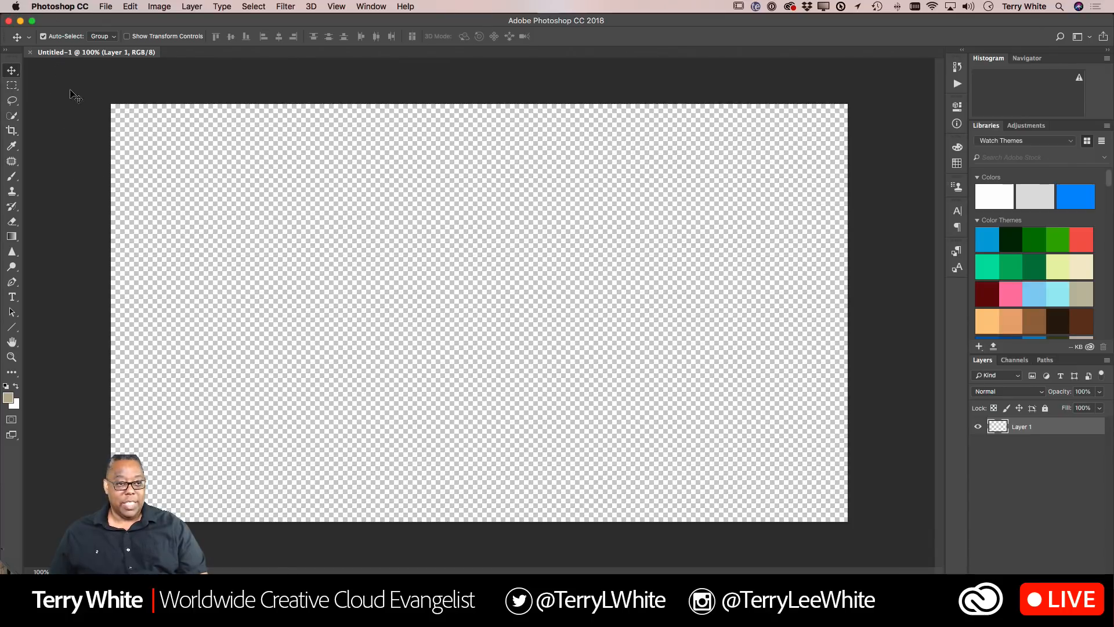
- Preview the Vimes images in Finder's Links folder, place vimes.png against the canvas's left edge and scale it to about 122% to fill the height
{"action": "key", "text": "super+Tab"}
{"action": "key", "text": "super+Tab"}
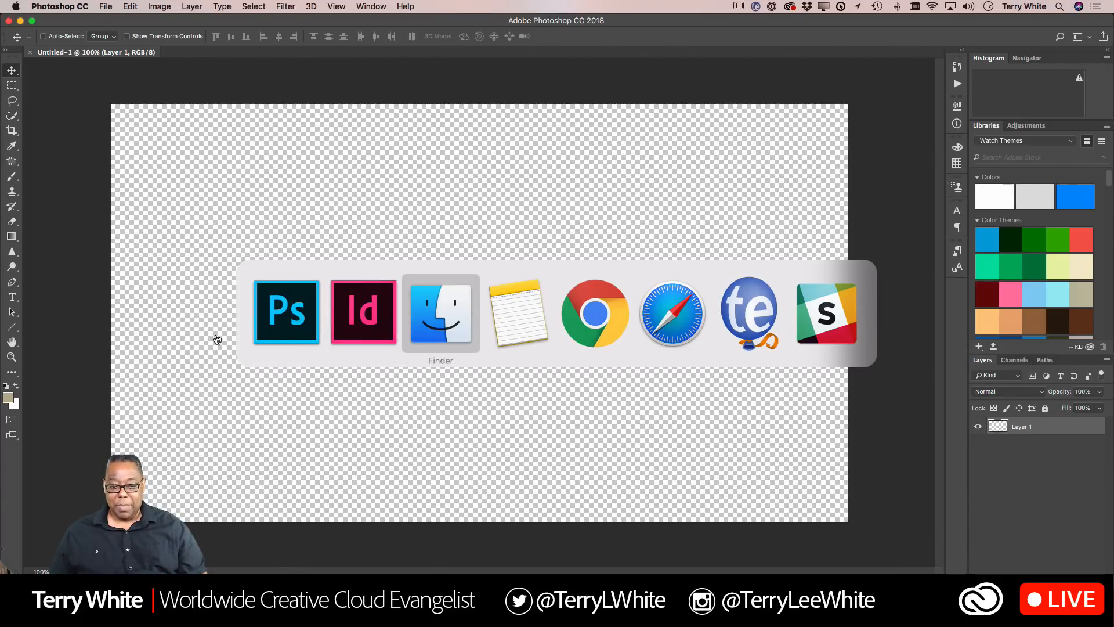
{"action": "left_click", "coordinate": [927, 399]}
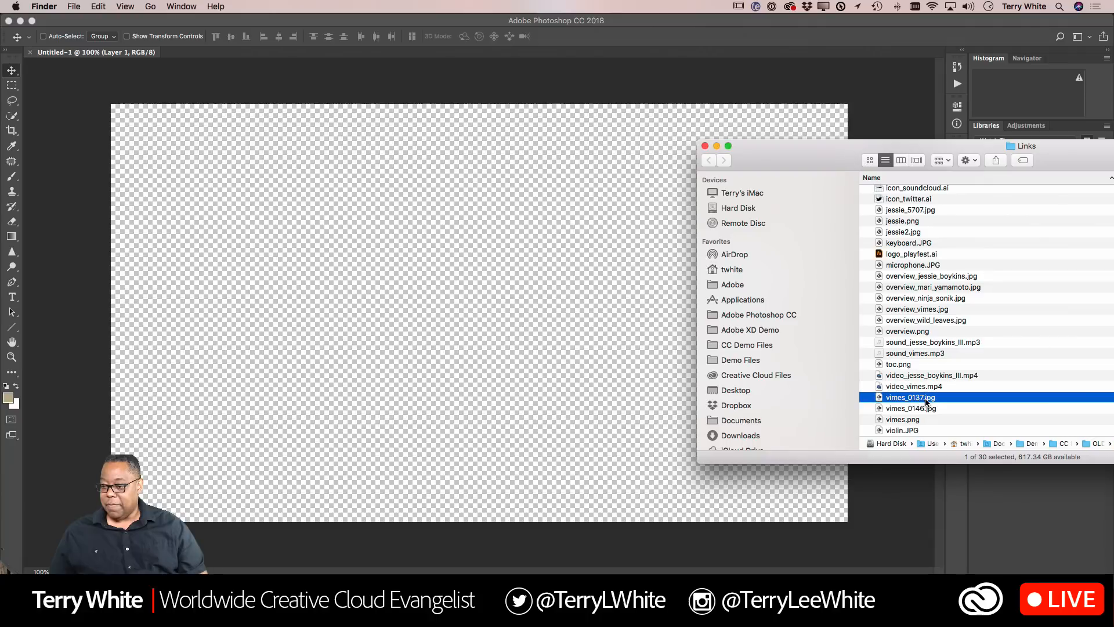
{"action": "key", "text": "space"}
{"action": "key", "text": "space"}
{"action": "left_click", "coordinate": [918, 421]}
{"action": "key", "text": "space"}
{"action": "key", "text": "space"}
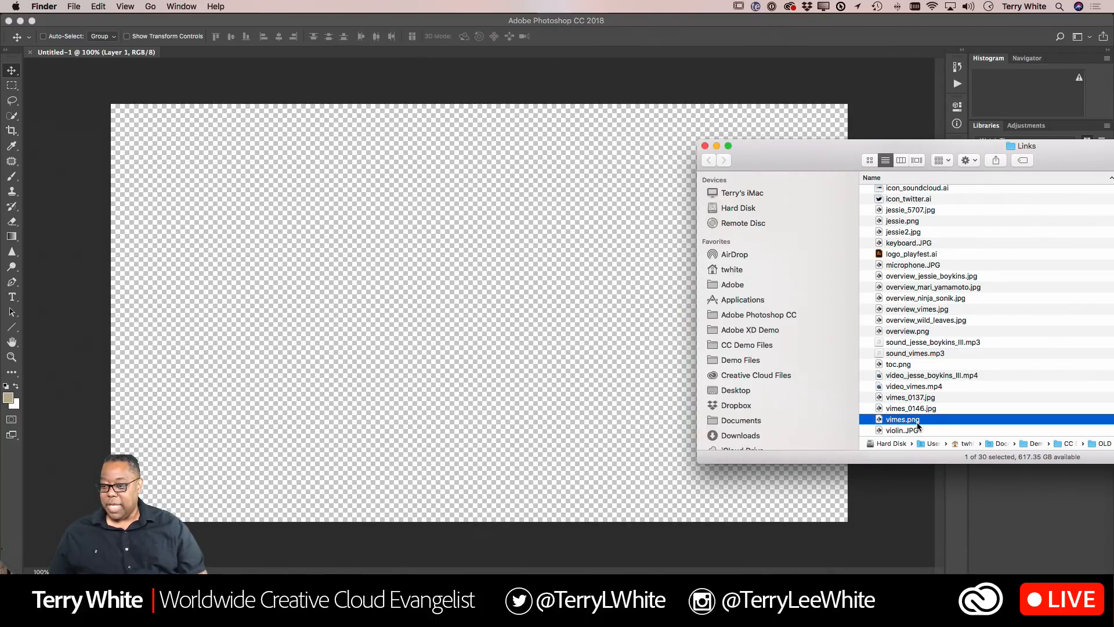
{"action": "left_click_drag", "start_coordinate": [919, 425], "coordinate": [232, 388]}
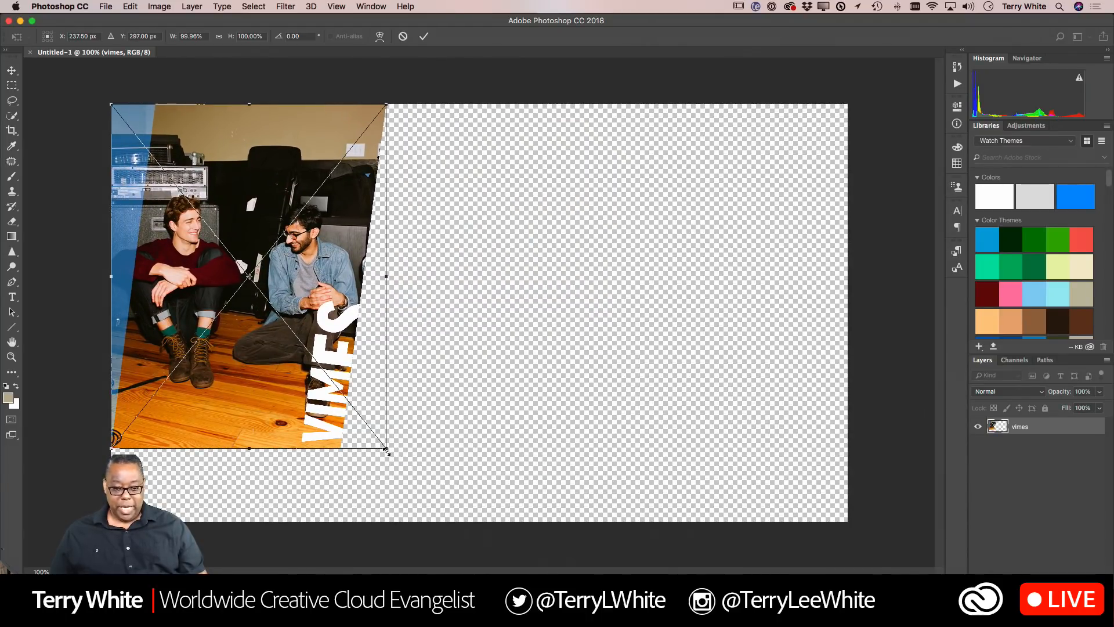
{"action": "left_click_drag", "start_coordinate": [386, 449], "coordinate": [447, 523]}
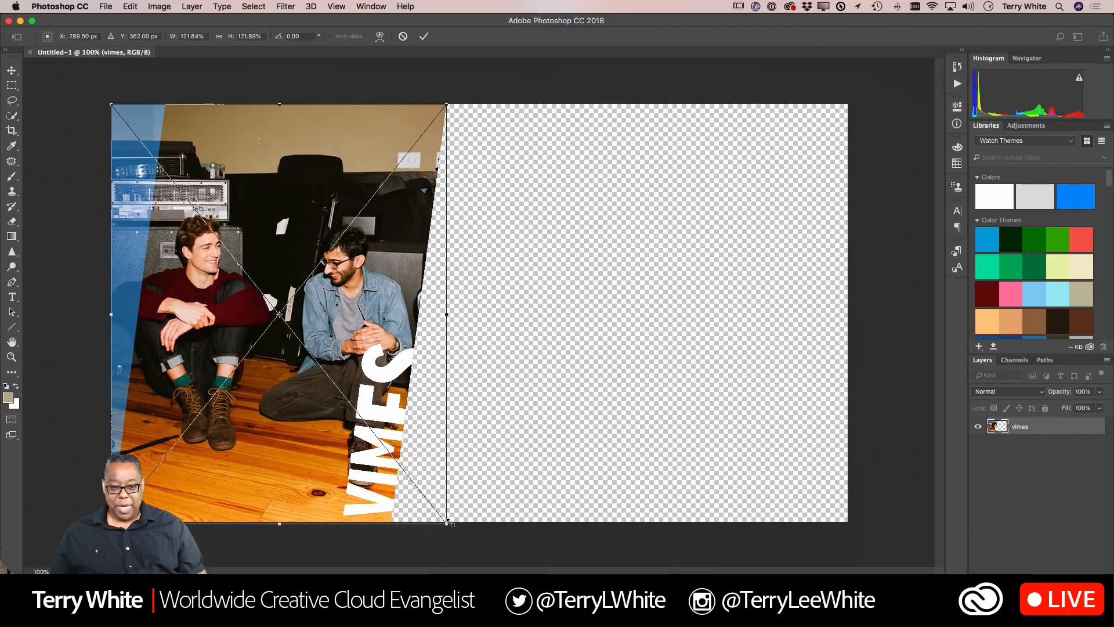
{"action": "key", "text": "Return"}
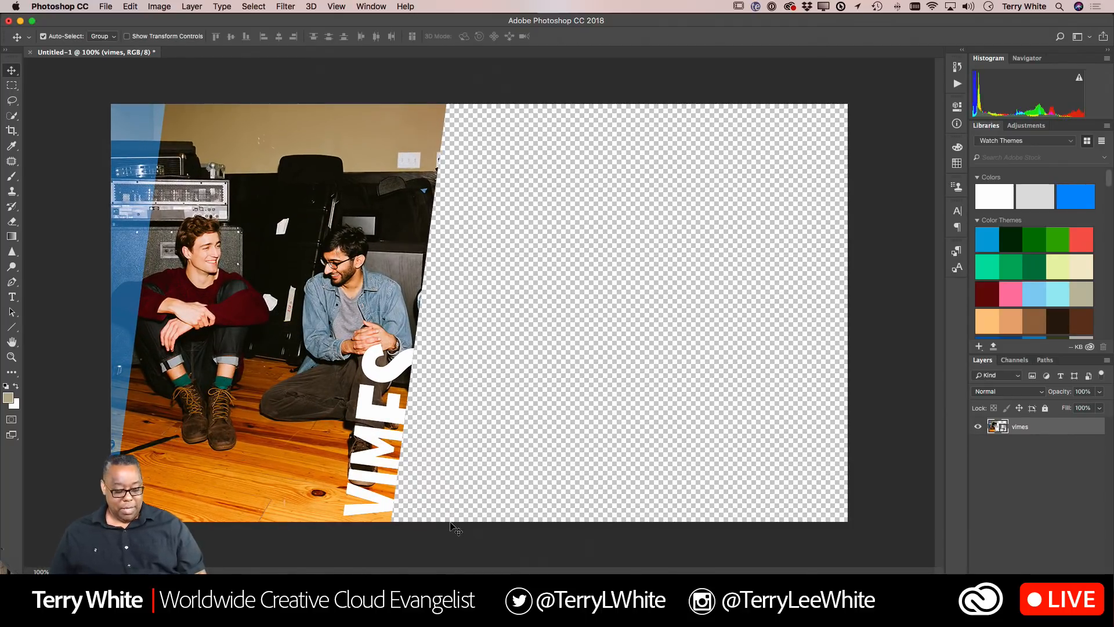
- Place vimes_0146.jpg from the Links folder against the canvas's right edge and scale it to about 118% to fill the height
{"action": "key", "text": "super+Tab"}
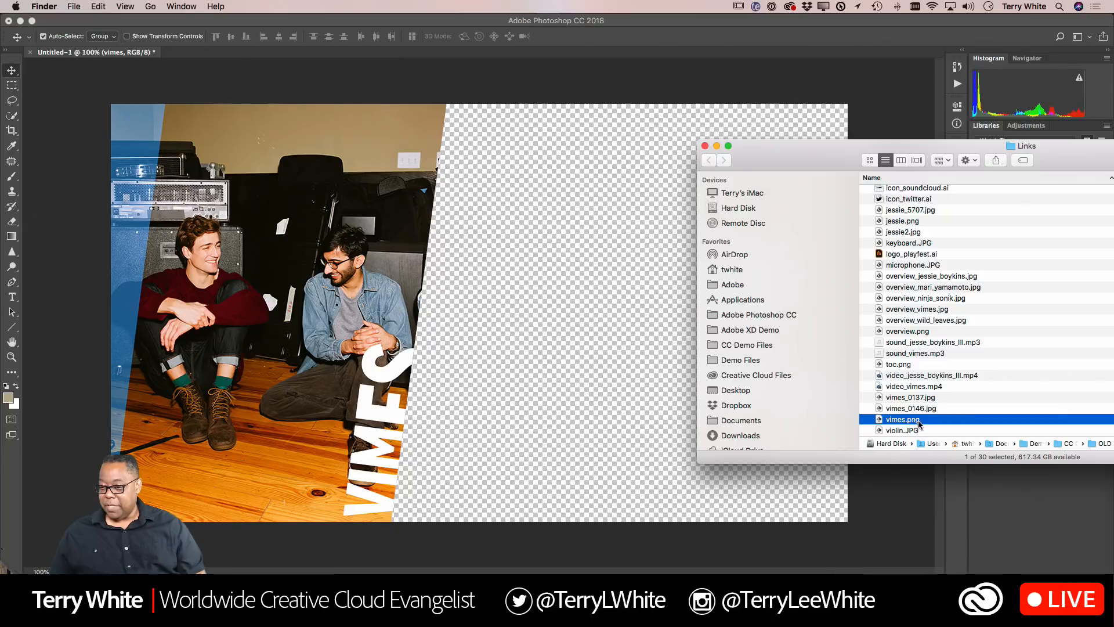
{"action": "scroll", "coordinate": [903, 428], "scroll_direction": "down", "scroll_amount": 1}
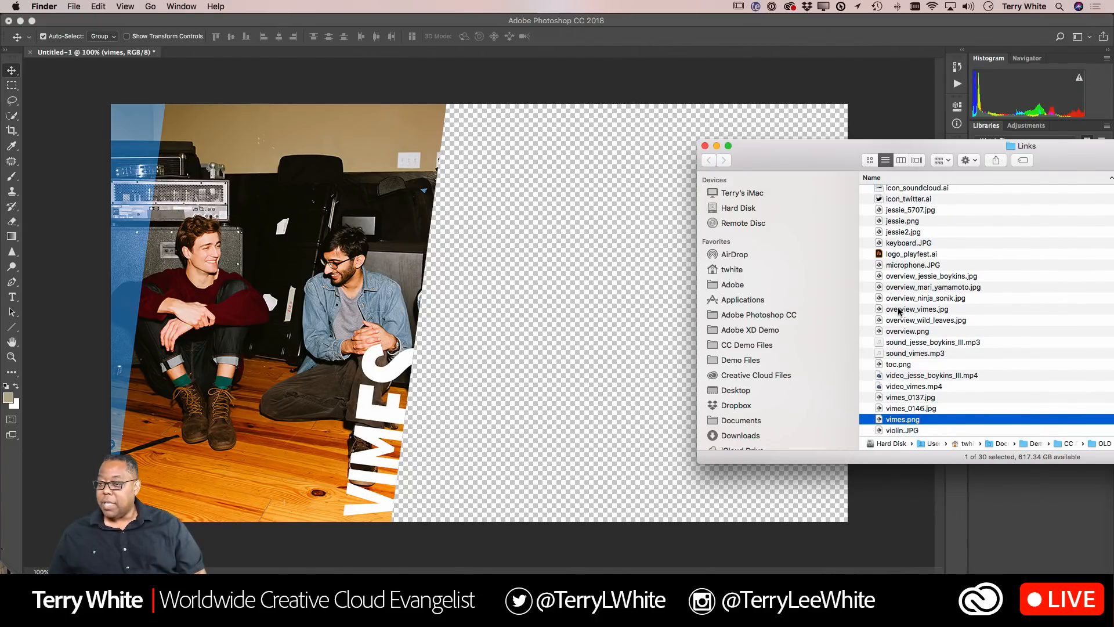
{"action": "left_click", "coordinate": [901, 400]}
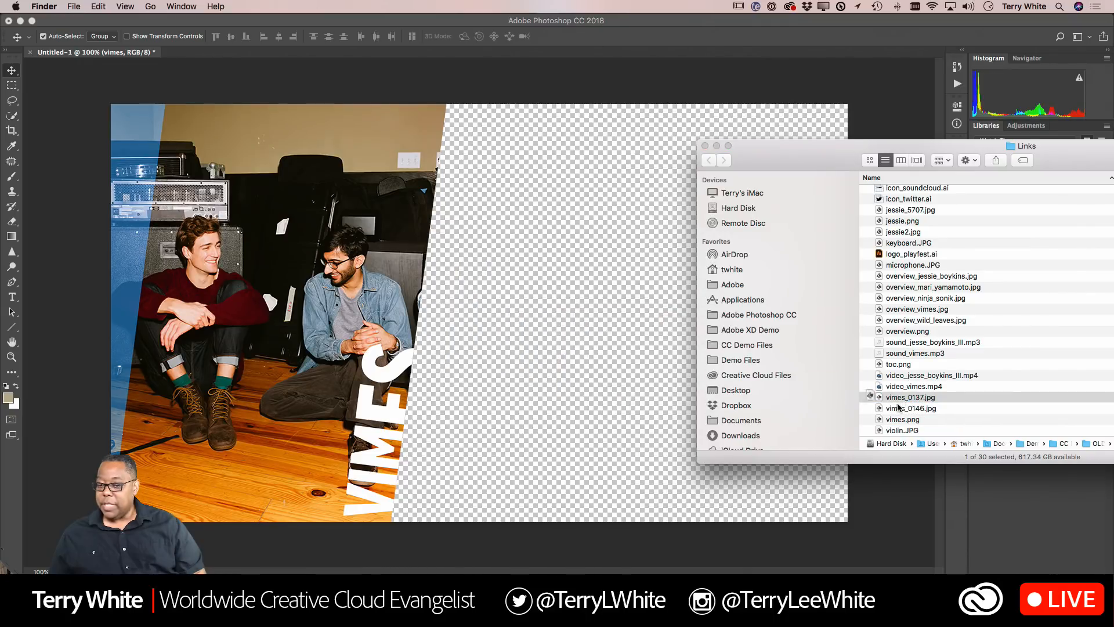
{"action": "left_click", "coordinate": [897, 409]}
{"action": "key", "text": "space"}
{"action": "key", "text": "space"}
{"action": "left_click_drag", "start_coordinate": [897, 409], "coordinate": [687, 387]}
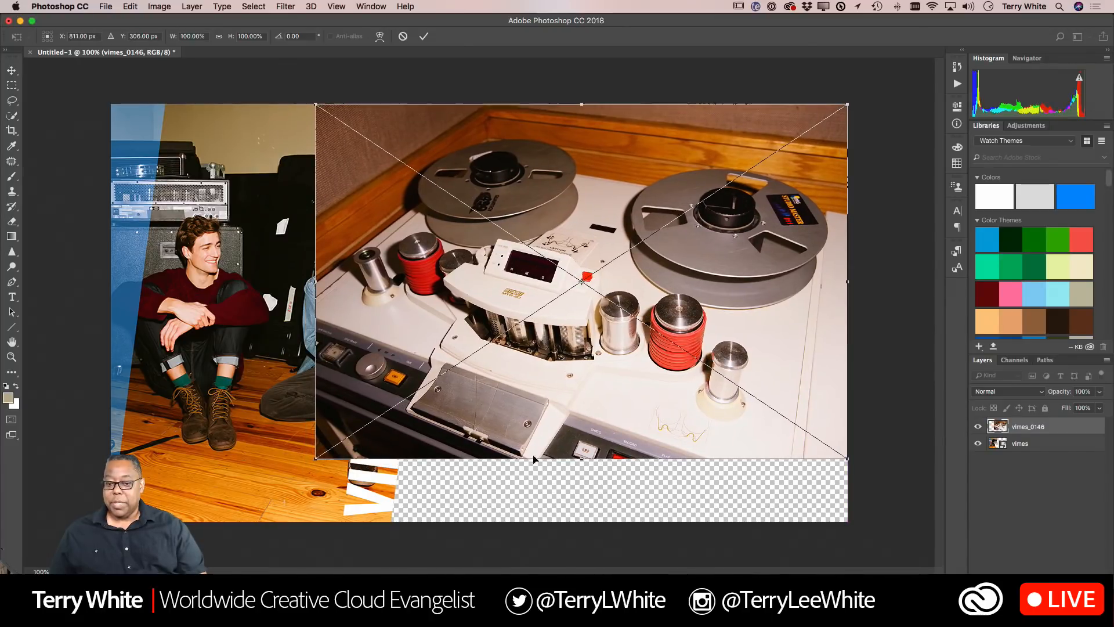
{"action": "left_click_drag", "start_coordinate": [315, 458], "coordinate": [216, 527]}
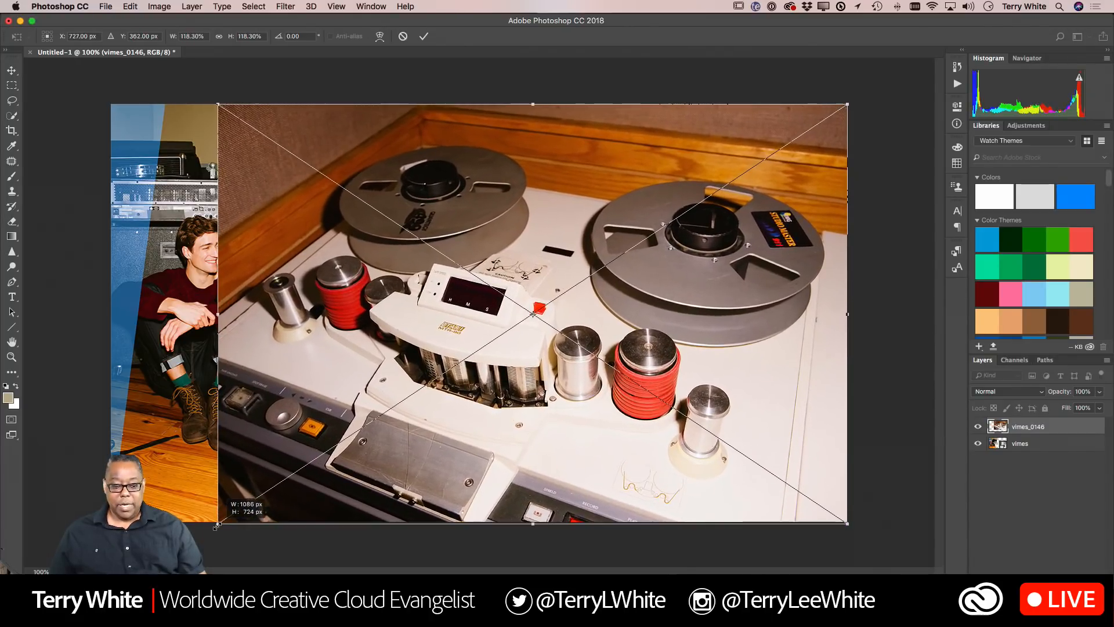
{"action": "key", "text": "Return"}
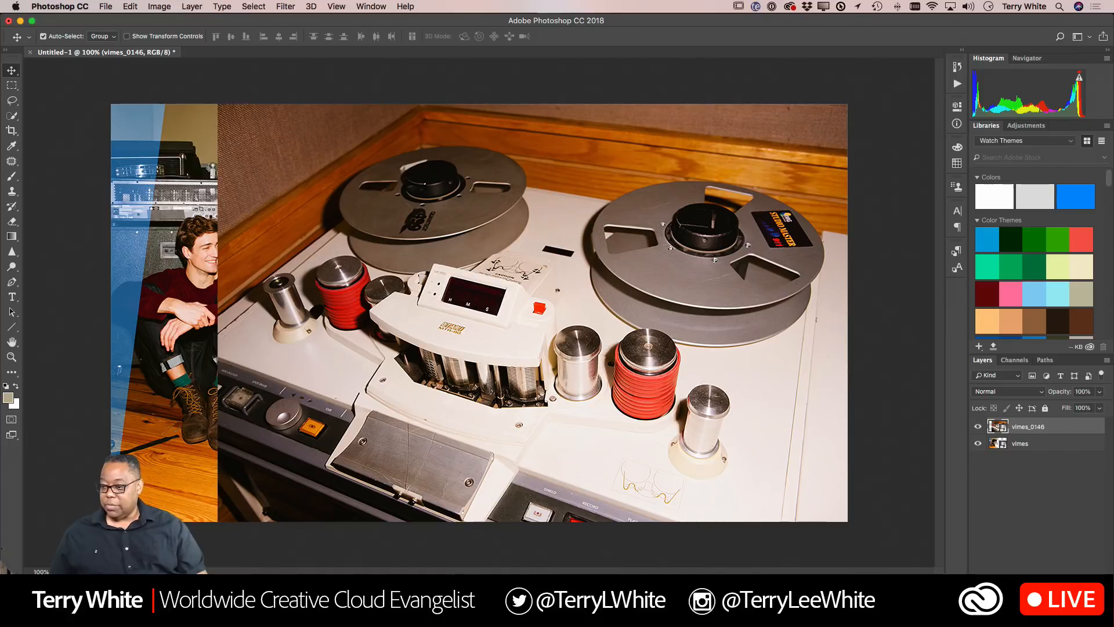
- Move the vimes_0146 layer below the vimes layer and set its opacity to 55%
{"action": "left_click_drag", "start_coordinate": [1041, 430], "coordinate": [1040, 454]}
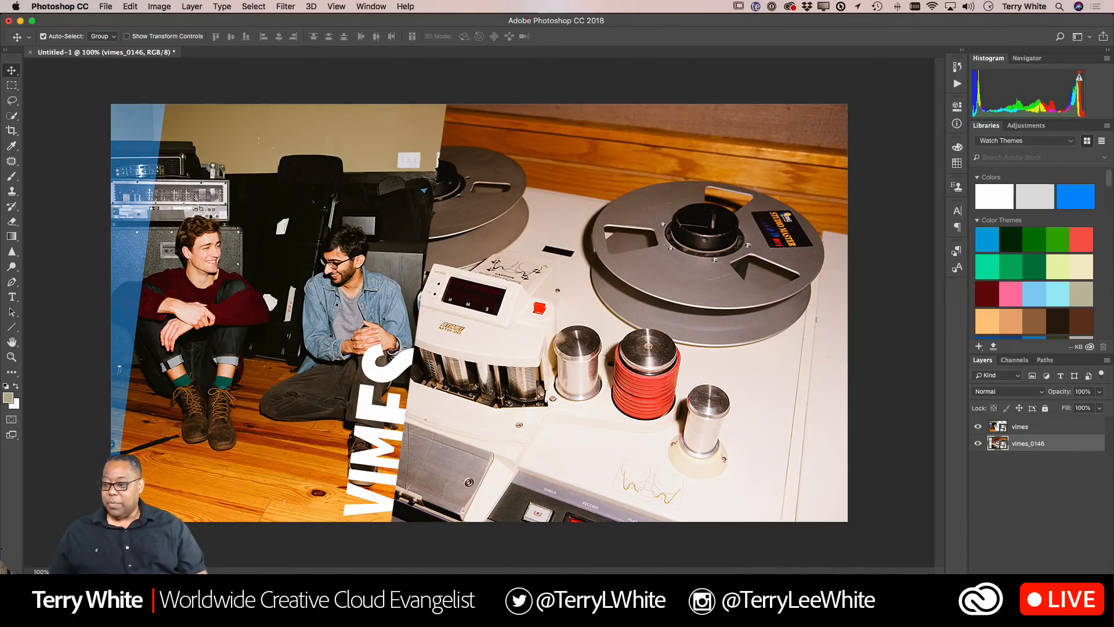
{"action": "left_click_drag", "start_coordinate": [1060, 395], "coordinate": [1033, 400]}
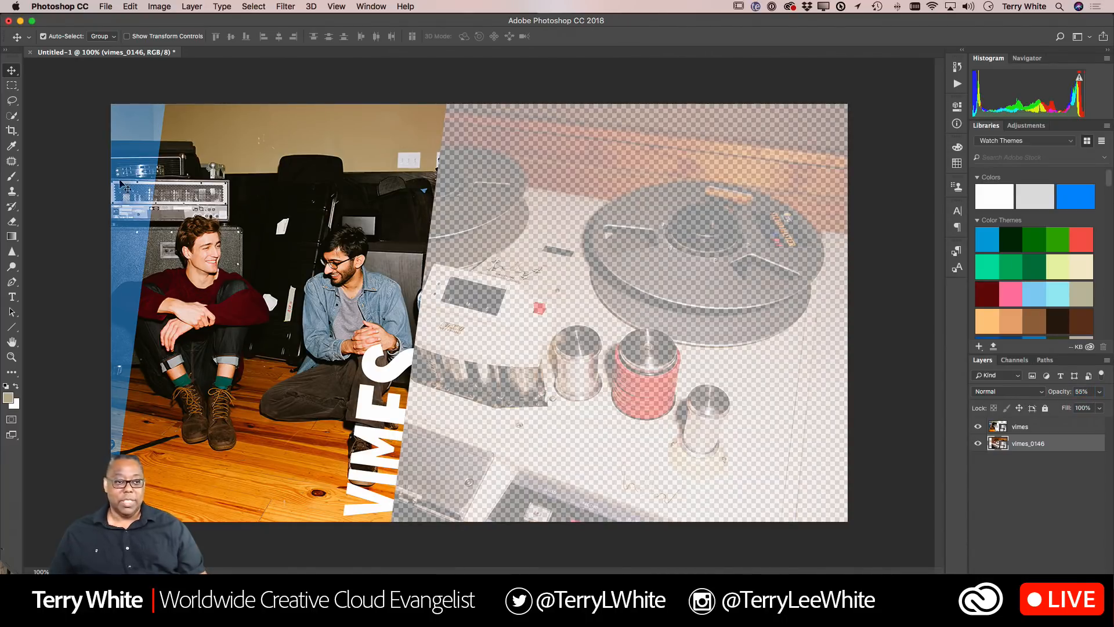
- Add the text VIDEO over the turntable image and enlarge it to about 183 pt
{"action": "key", "text": "t"}
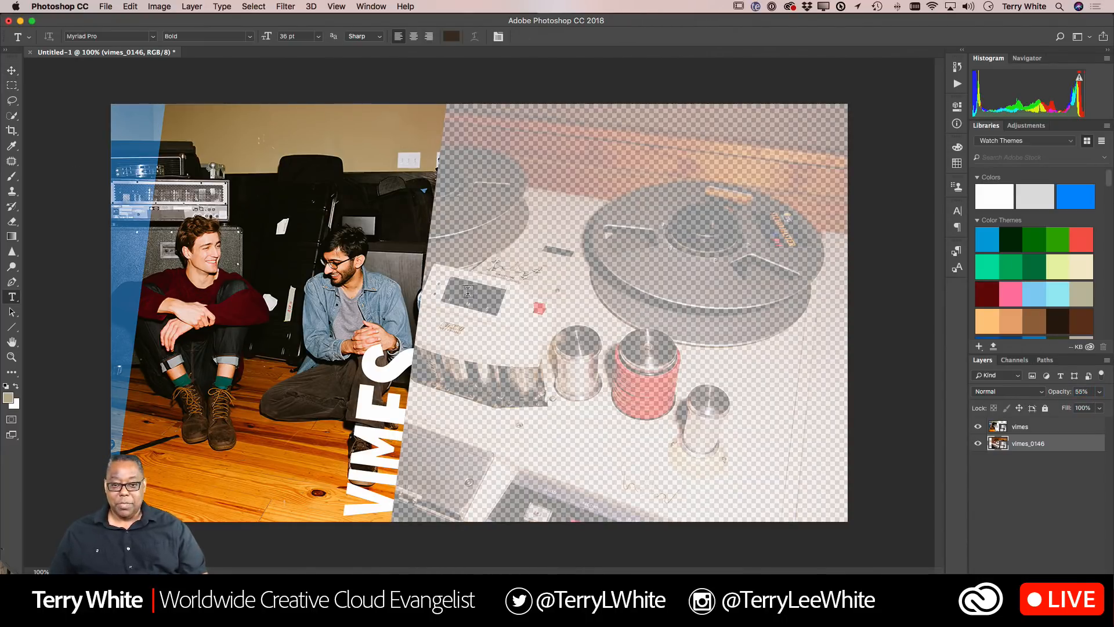
{"action": "left_click", "coordinate": [485, 314]}
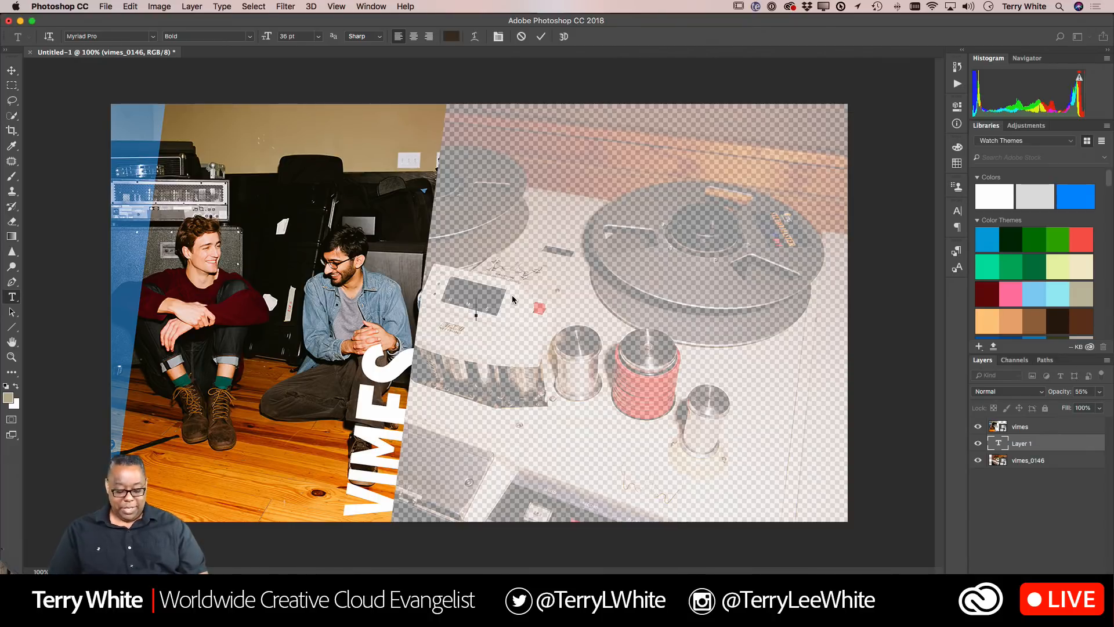
{"action": "type", "text": "VIDEO"}
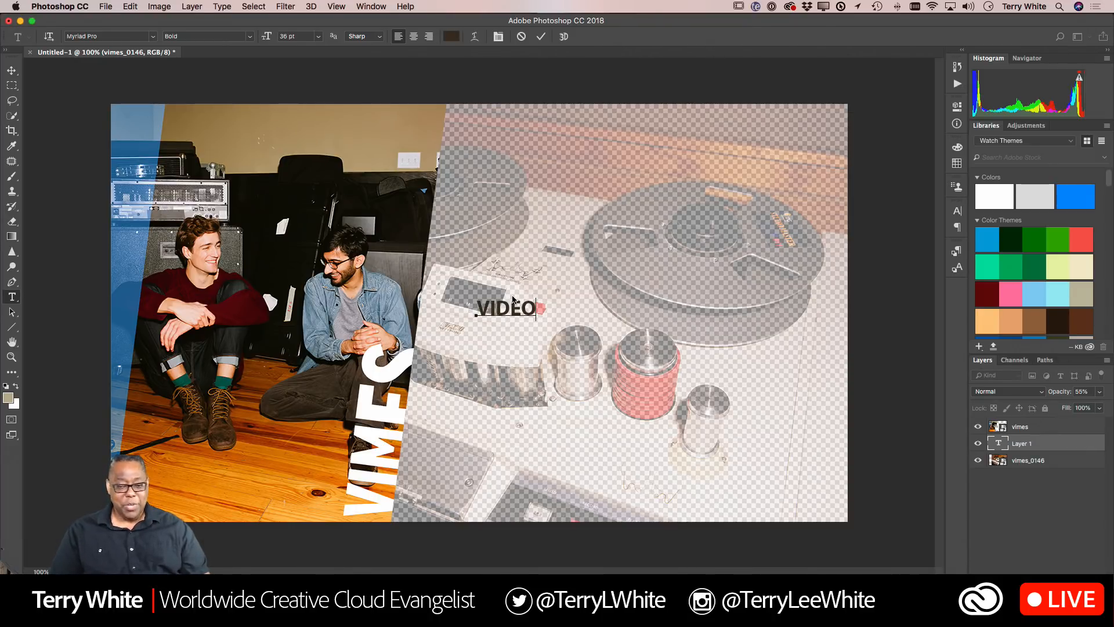
{"action": "key", "text": "super+a"}
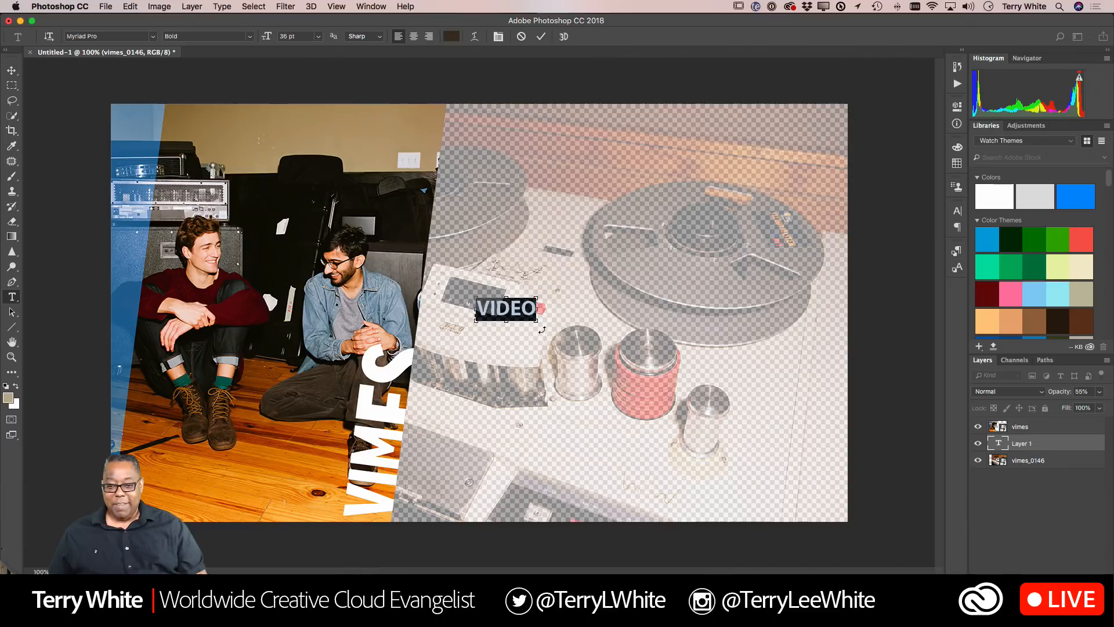
{"action": "left_click_drag", "start_coordinate": [540, 323], "coordinate": [782, 414]}
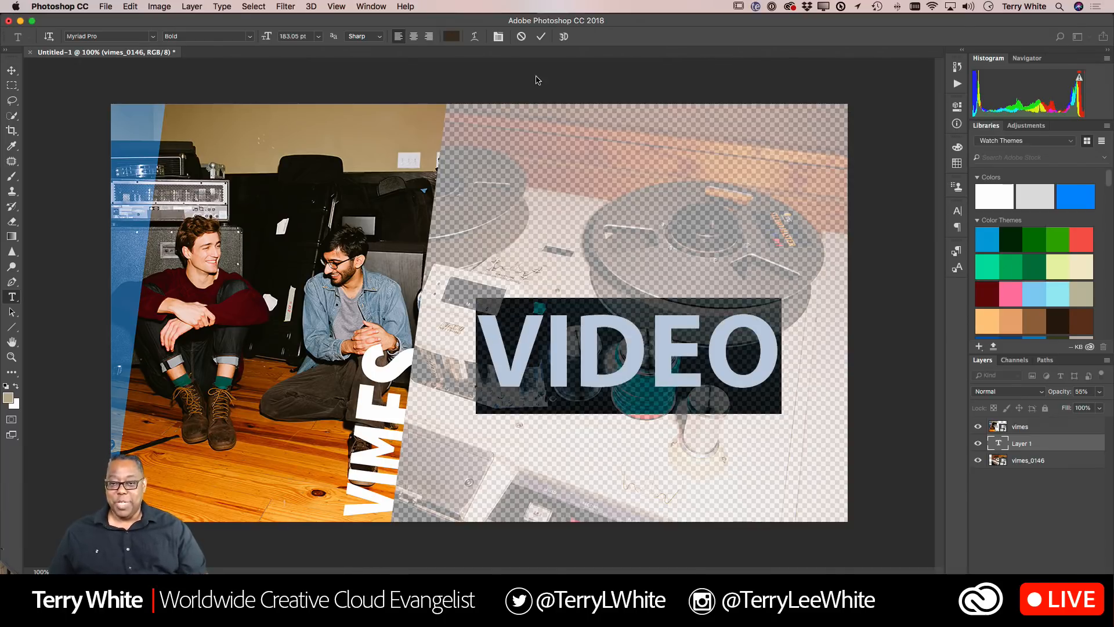
{"action": "left_click", "coordinate": [541, 36]}
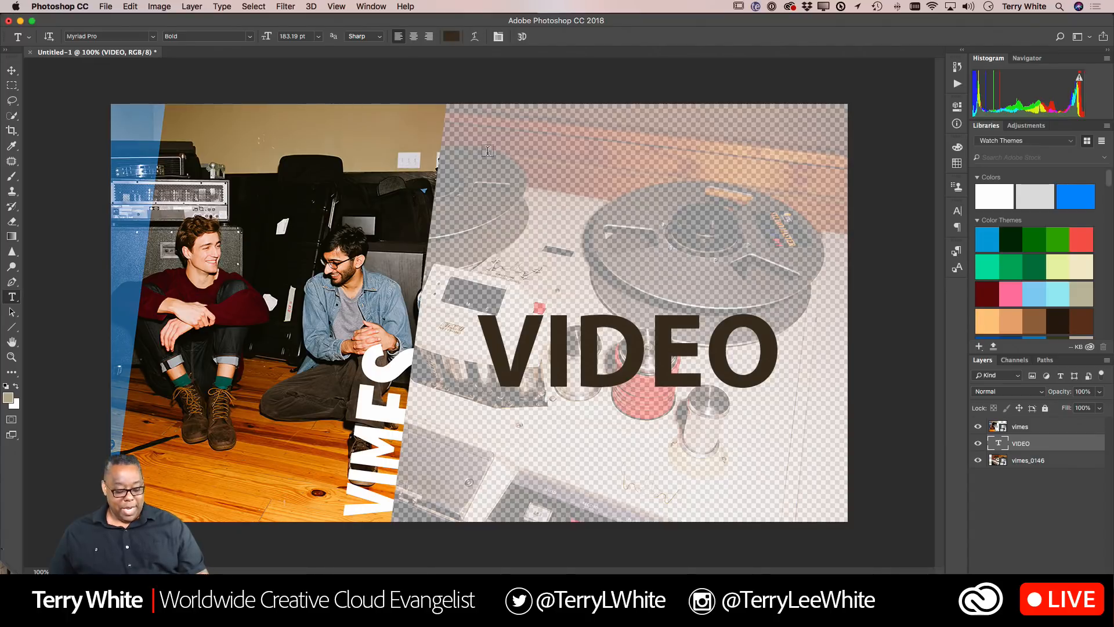
- Start a Save for Web export and set its image size to 1280 by 720 px with the proportions unlinked
{"action": "key", "text": "super+alt+shift+s"}
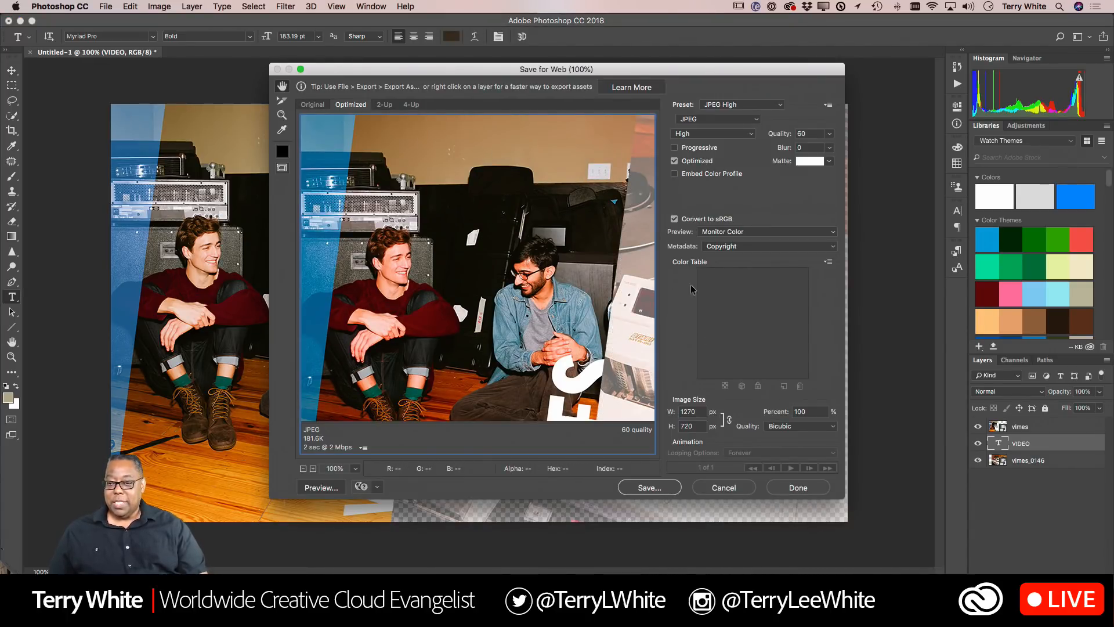
{"action": "left_click", "coordinate": [702, 411]}
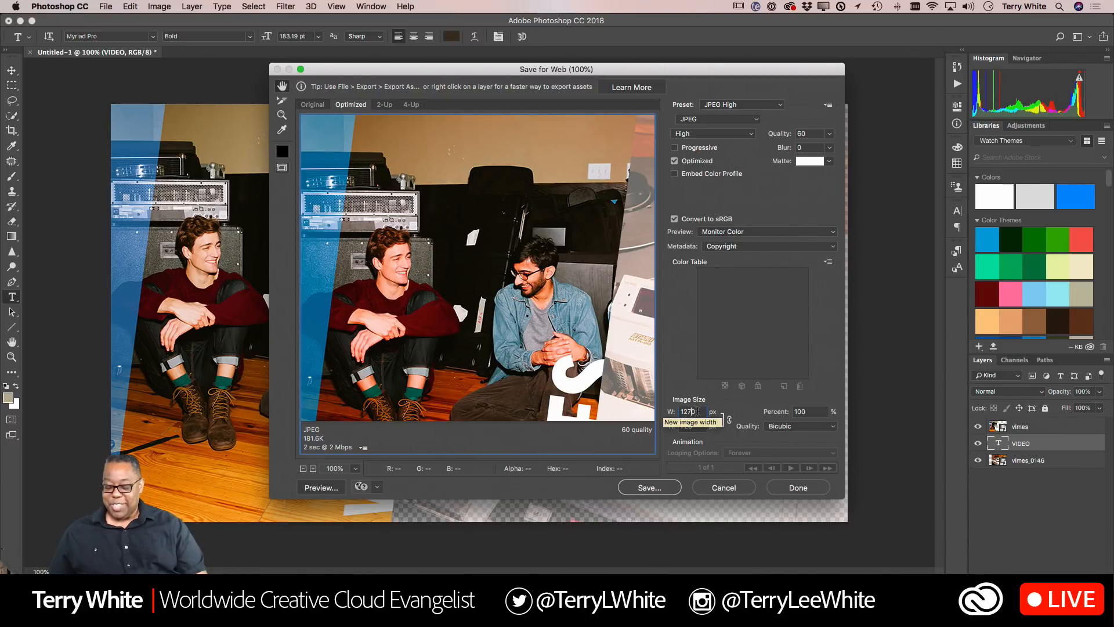
{"action": "key", "text": "BackSpace"}
{"action": "key", "text": "BackSpace"}
{"action": "type", "text": "80"}
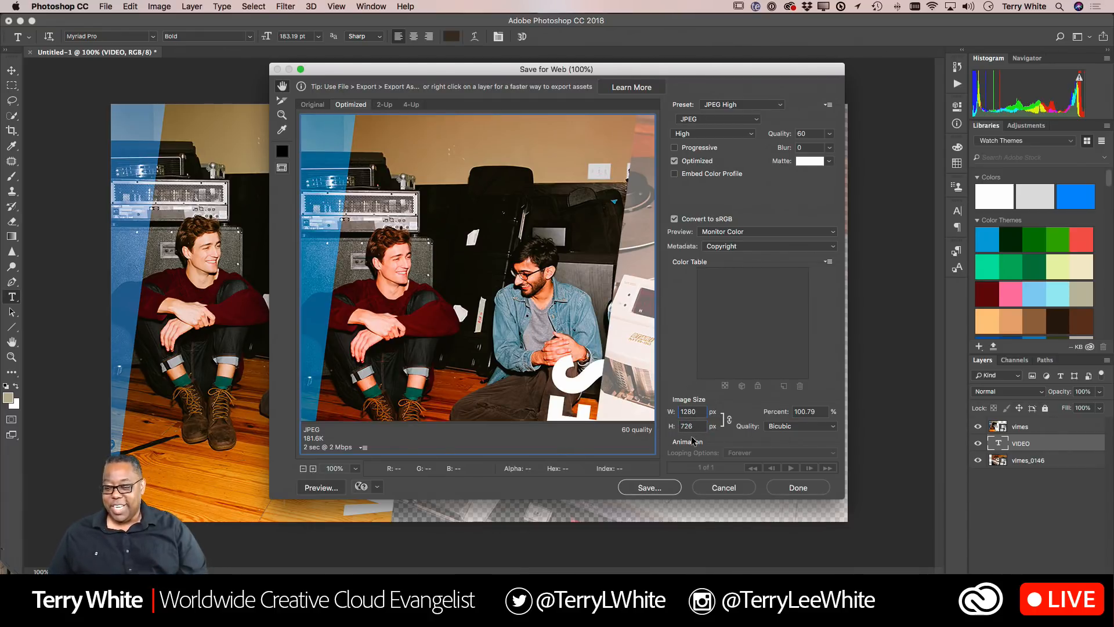
{"action": "left_click", "coordinate": [729, 419]}
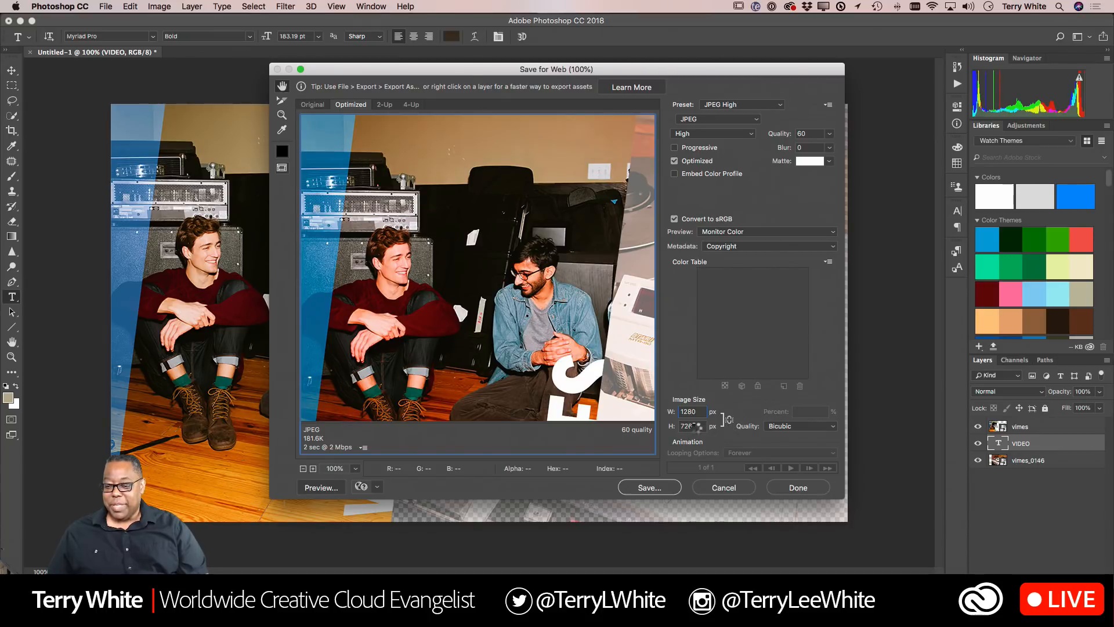
{"action": "left_click", "coordinate": [699, 426]}
{"action": "key", "text": "BackSpace"}
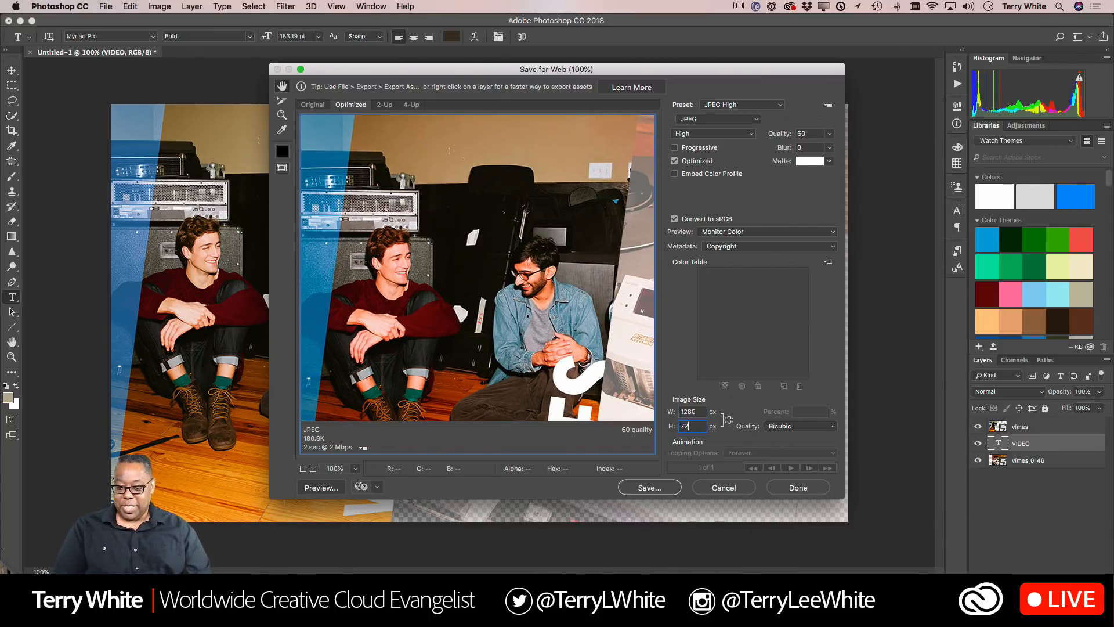
{"action": "type", "text": "0"}
{"action": "key", "text": "Tab"}
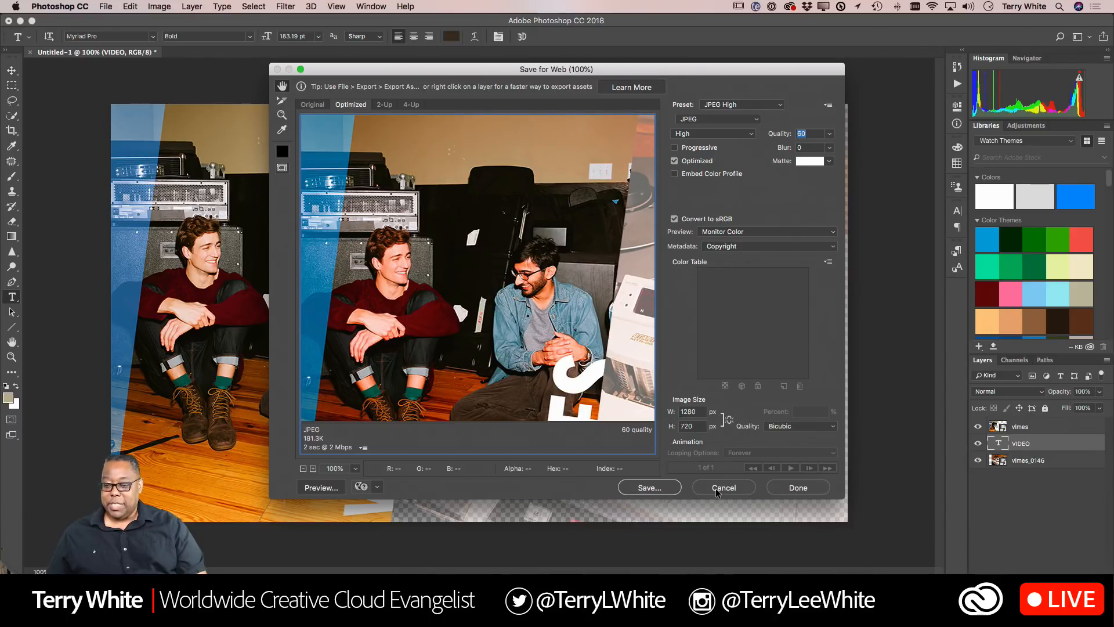
- Save the exported image to the Desktop as vimesvideothumb.jpg, replacing the existing file
{"action": "left_click", "coordinate": [651, 488]}
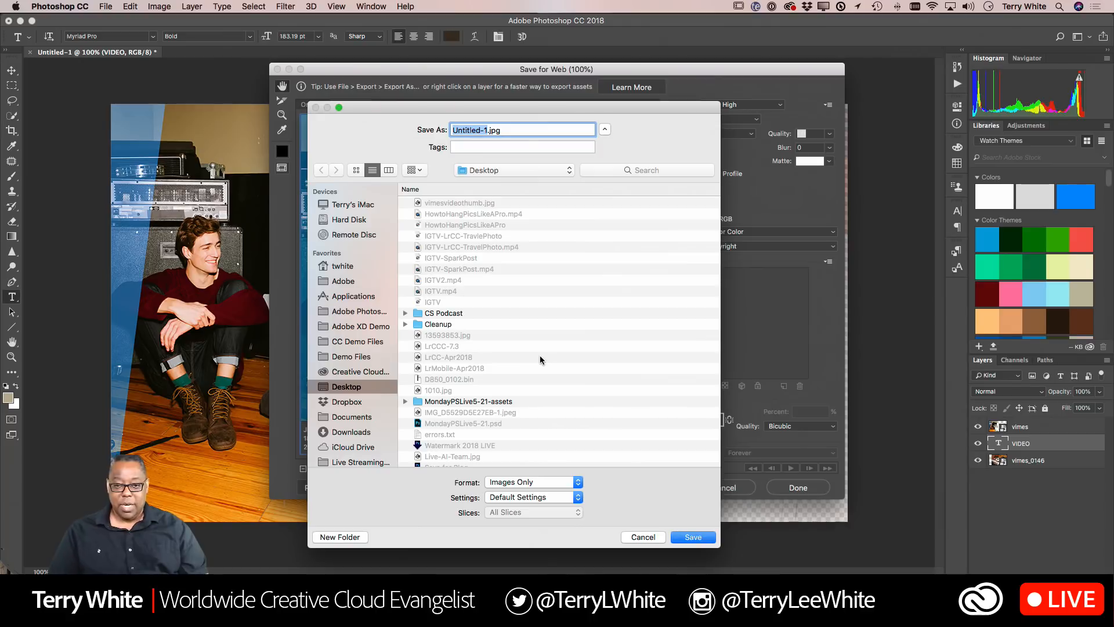
{"action": "left_click", "coordinate": [463, 205]}
{"action": "left_click", "coordinate": [683, 538]}
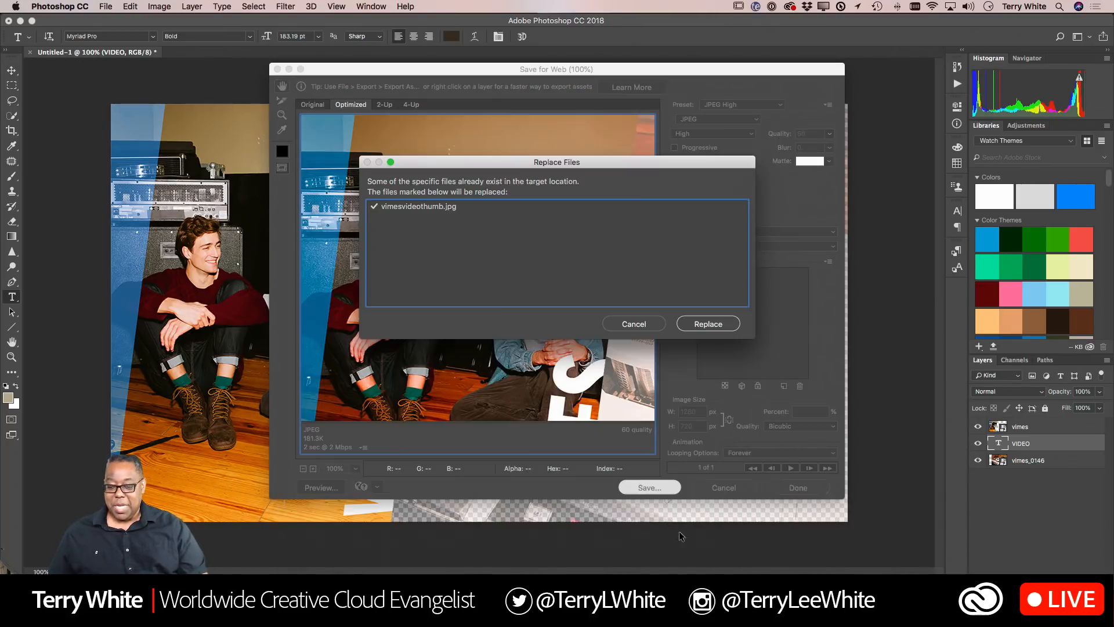
{"action": "left_click", "coordinate": [723, 327]}
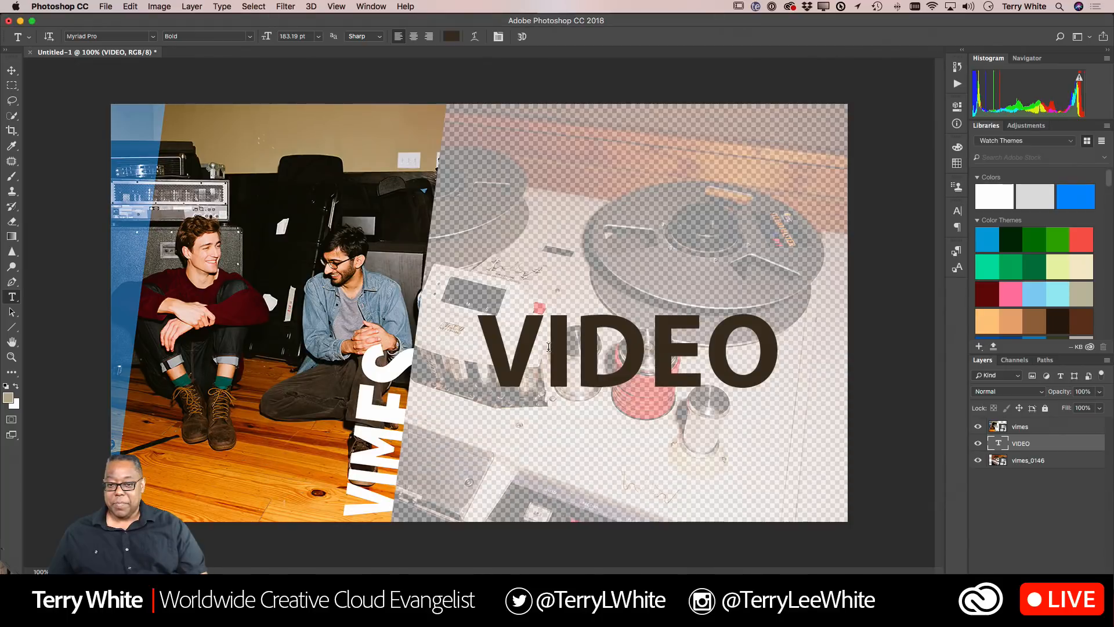
- Switch to InDesign and set the selected video's poster to the image vimesvideothumb.jpg from the Desktop
{"action": "key", "text": "super+Tab"}
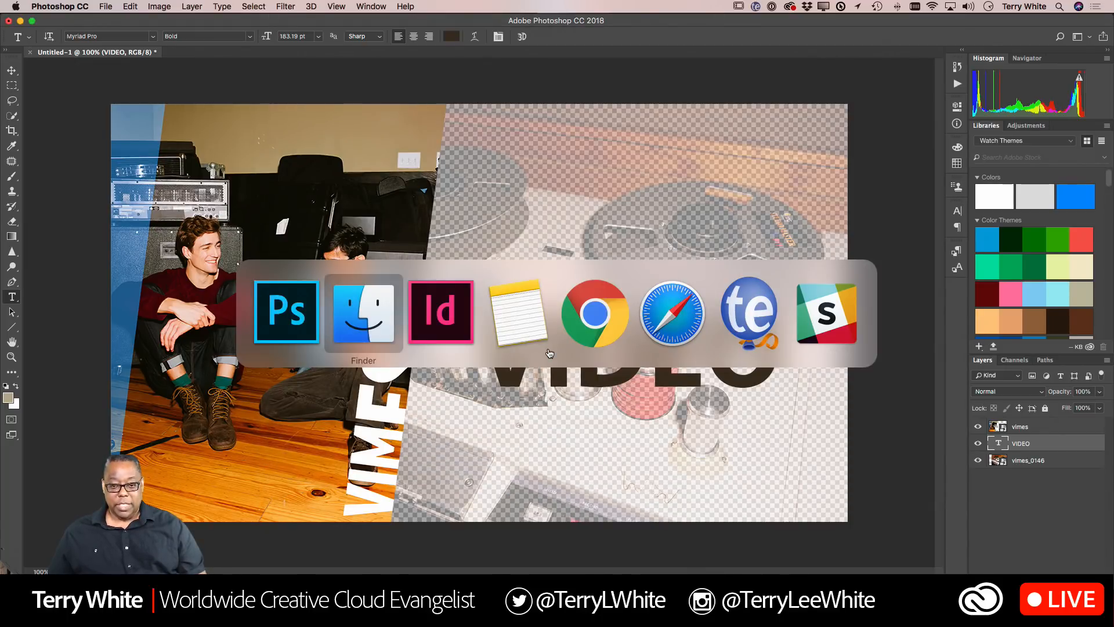
{"action": "key", "text": "super+Tab"}
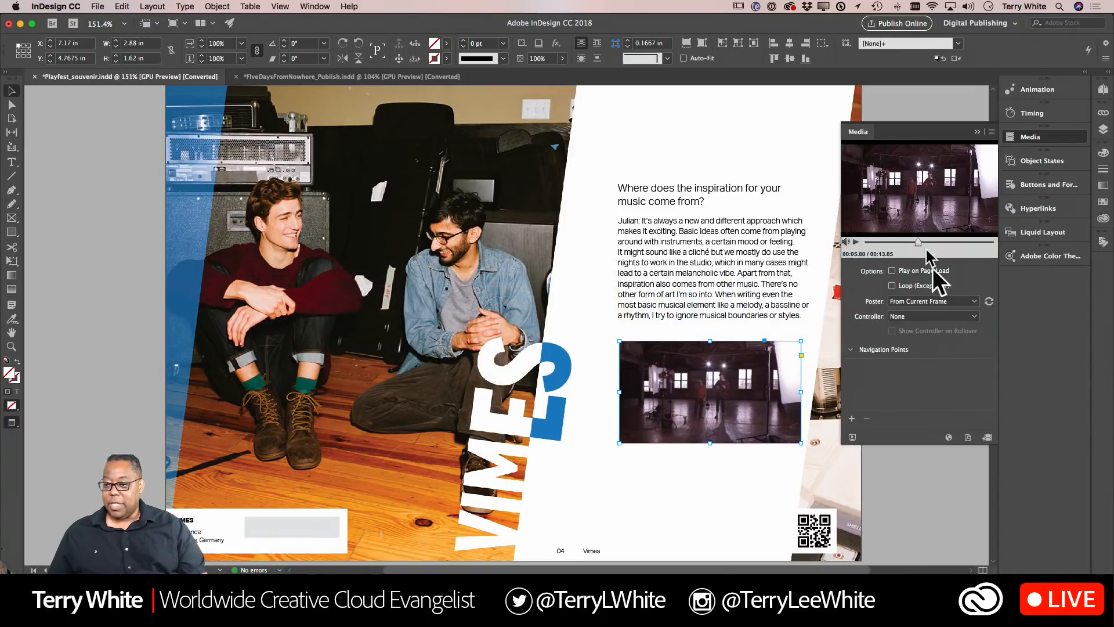
{"action": "left_click", "coordinate": [913, 302]}
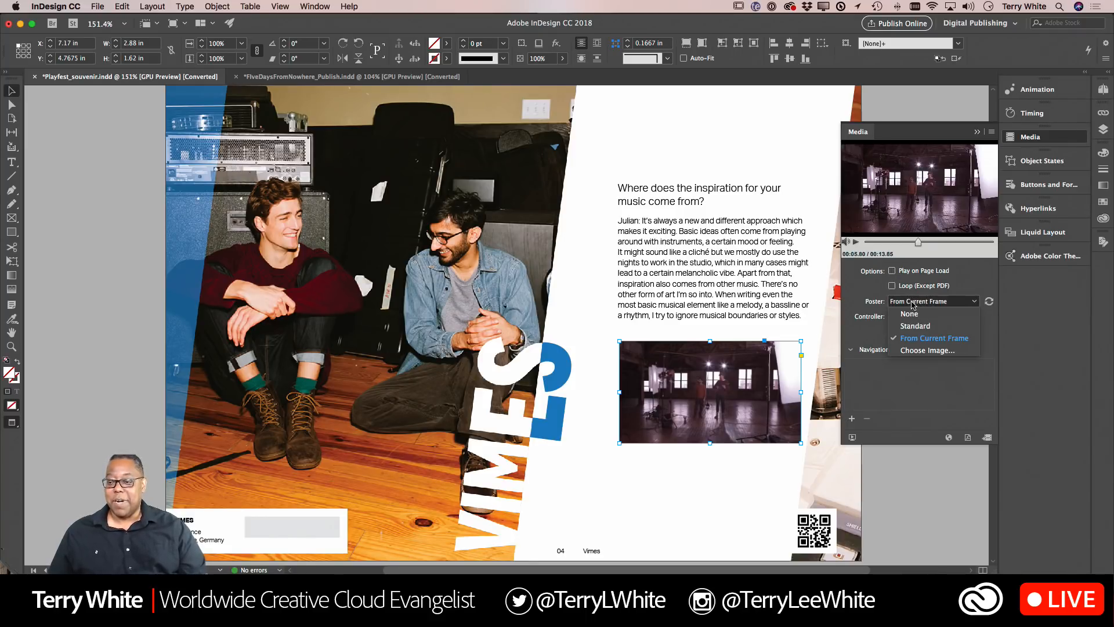
{"action": "left_click", "coordinate": [914, 351]}
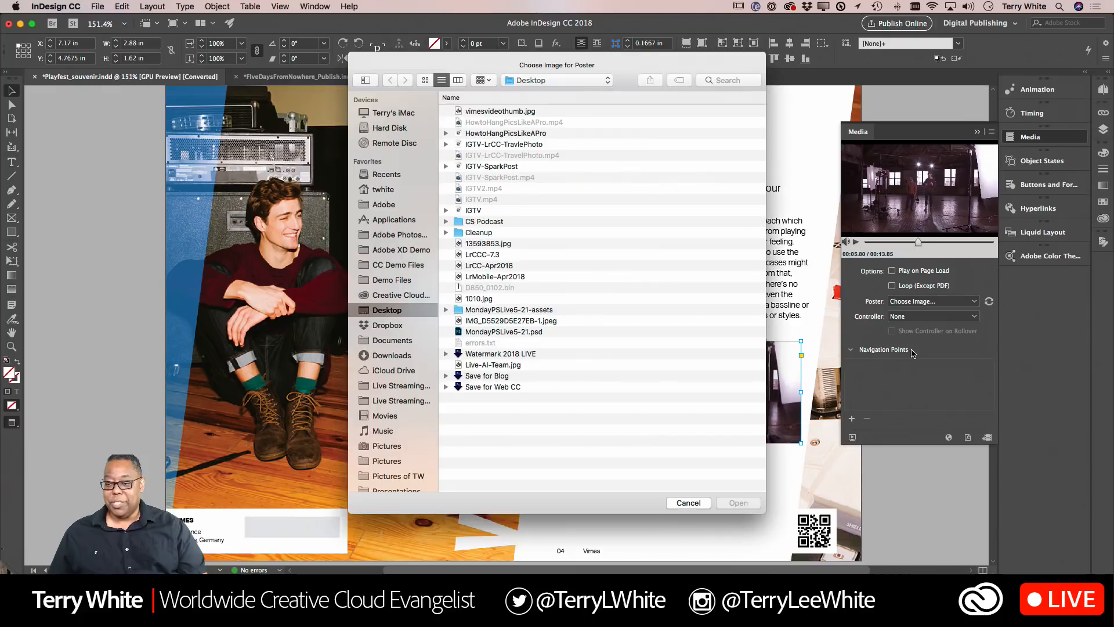
{"action": "left_click", "coordinate": [486, 111]}
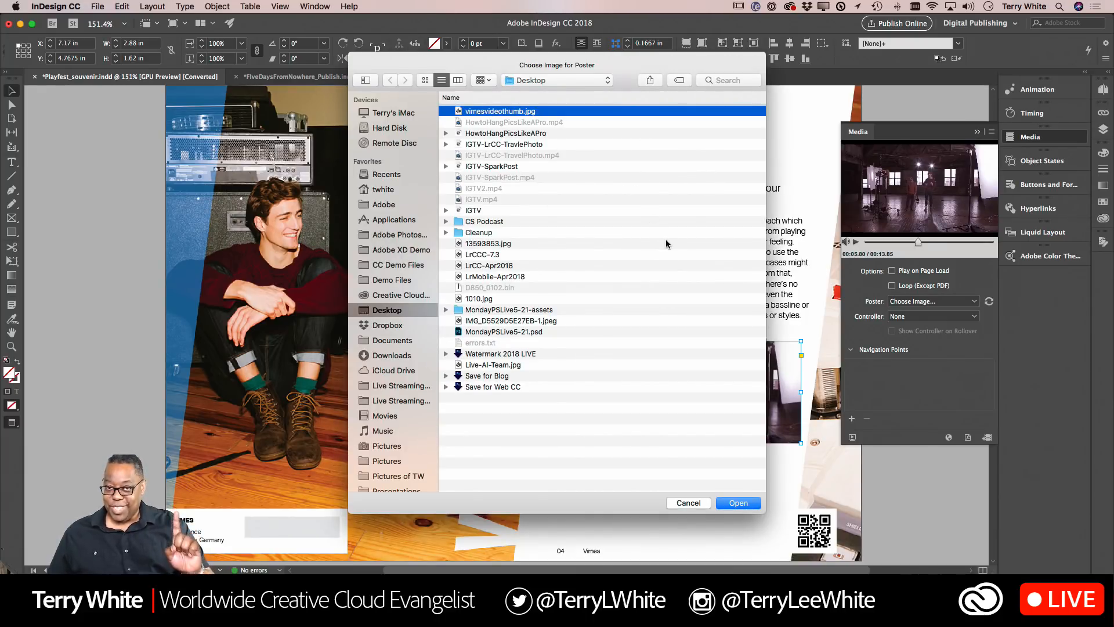
{"action": "left_click", "coordinate": [736, 504]}
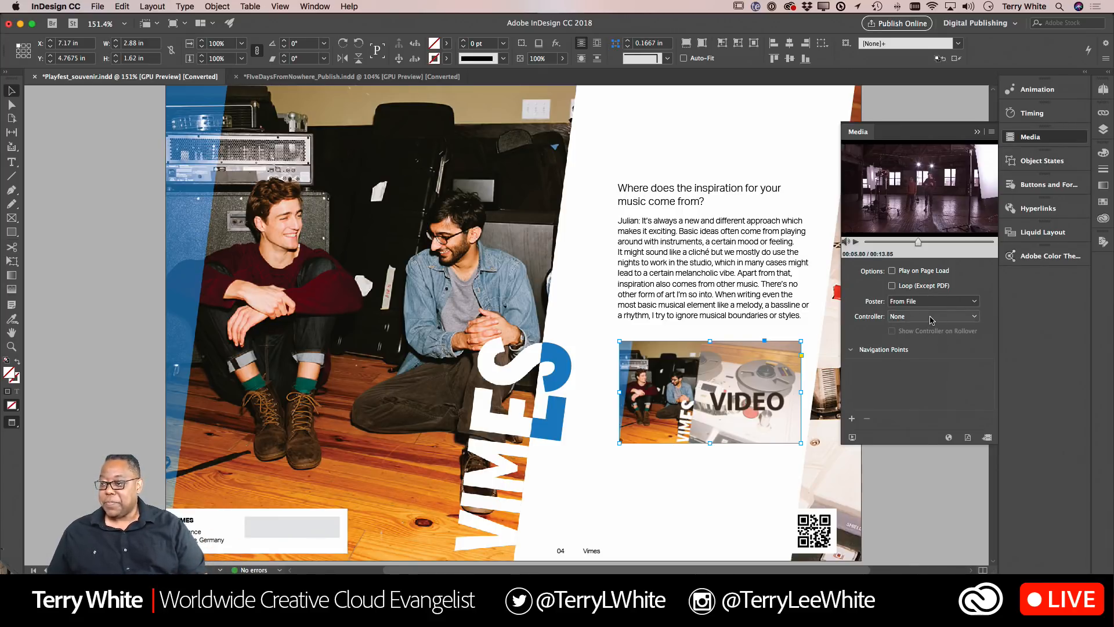
- Open the Sample Buttons And Forms library from the Buttons and Forms options
{"action": "left_click", "coordinate": [315, 5]}
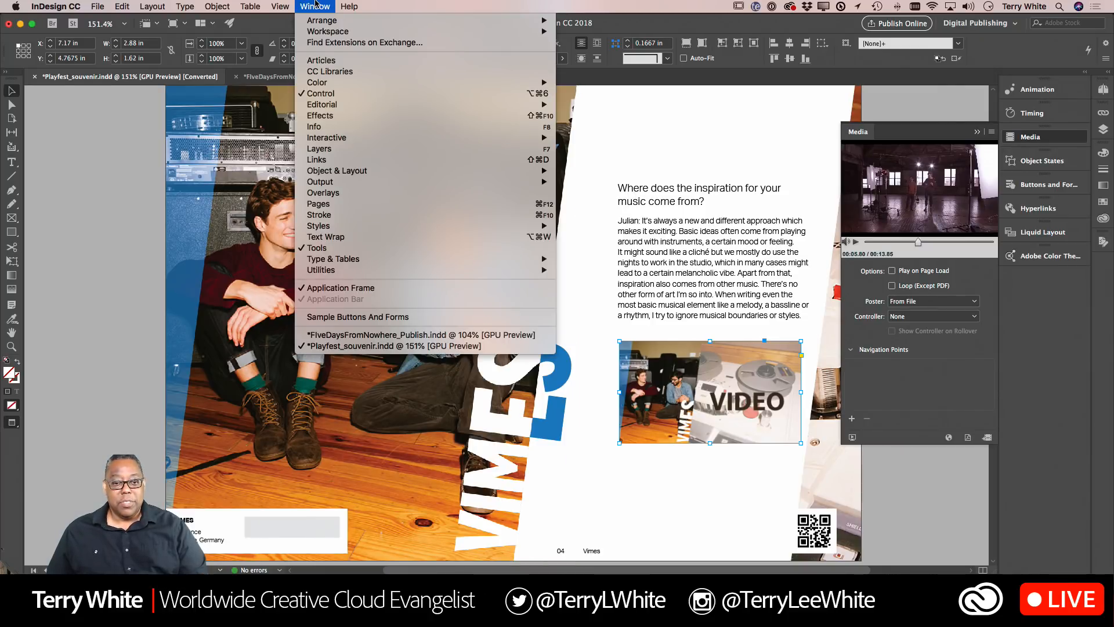
{"action": "left_click", "coordinate": [315, 6]}
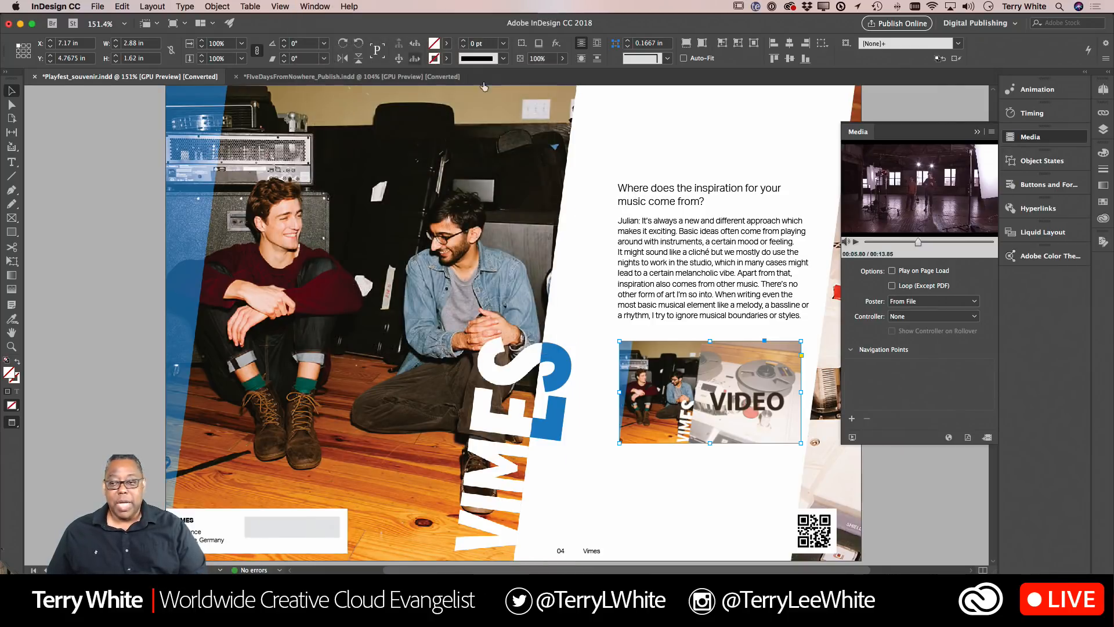
{"action": "left_click", "coordinate": [1044, 187]}
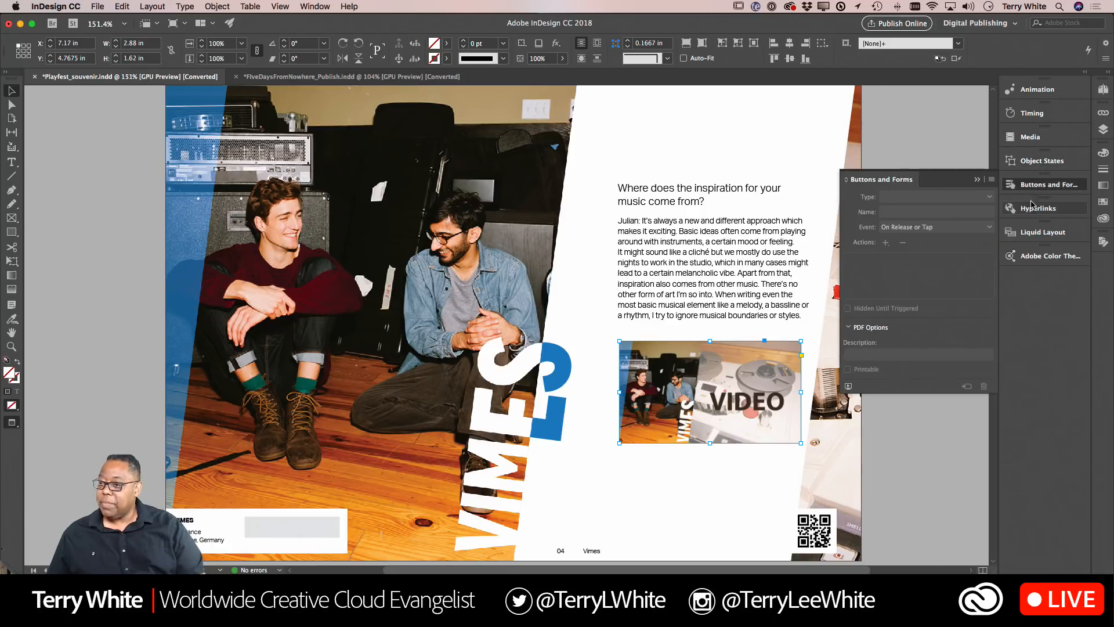
{"action": "left_click", "coordinate": [992, 180]}
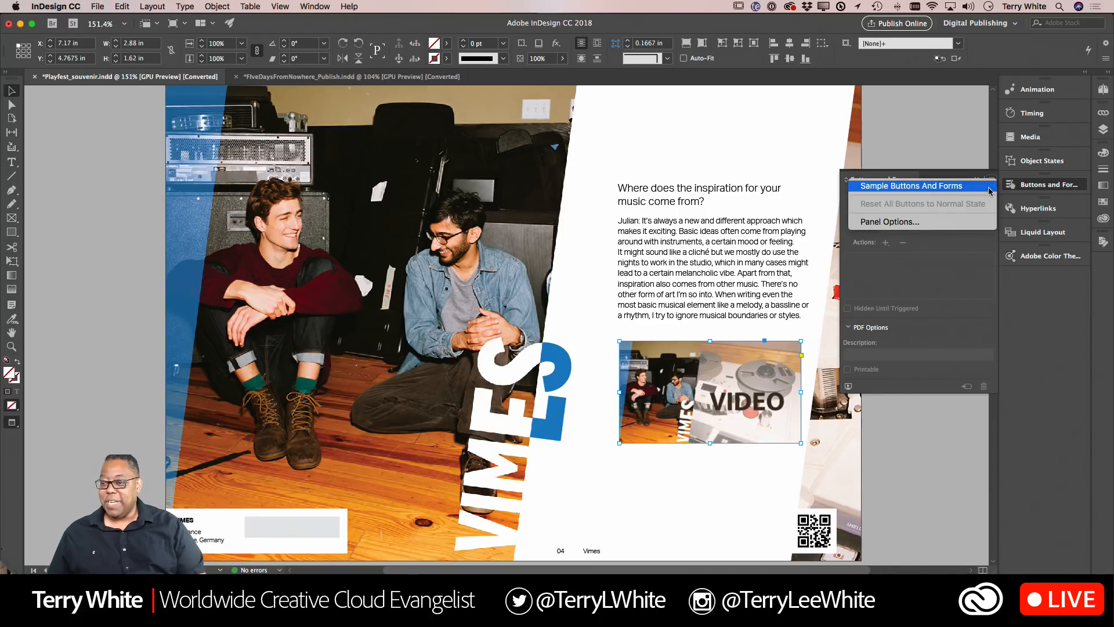
{"action": "left_click", "coordinate": [968, 276]}
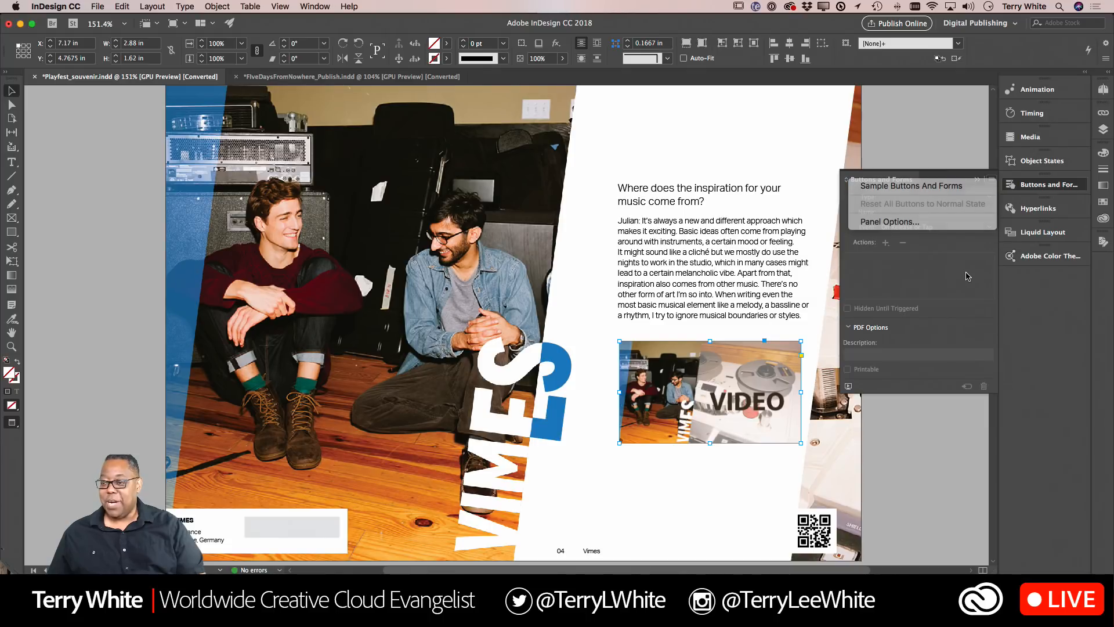
{"action": "left_click", "coordinate": [992, 182]}
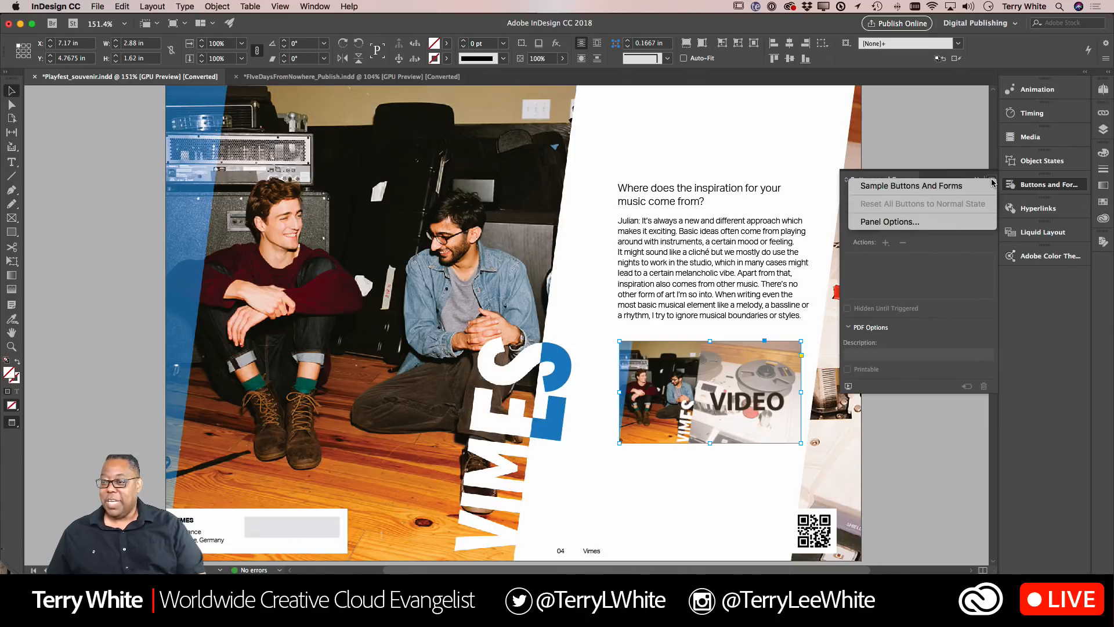
{"action": "left_click", "coordinate": [935, 187]}
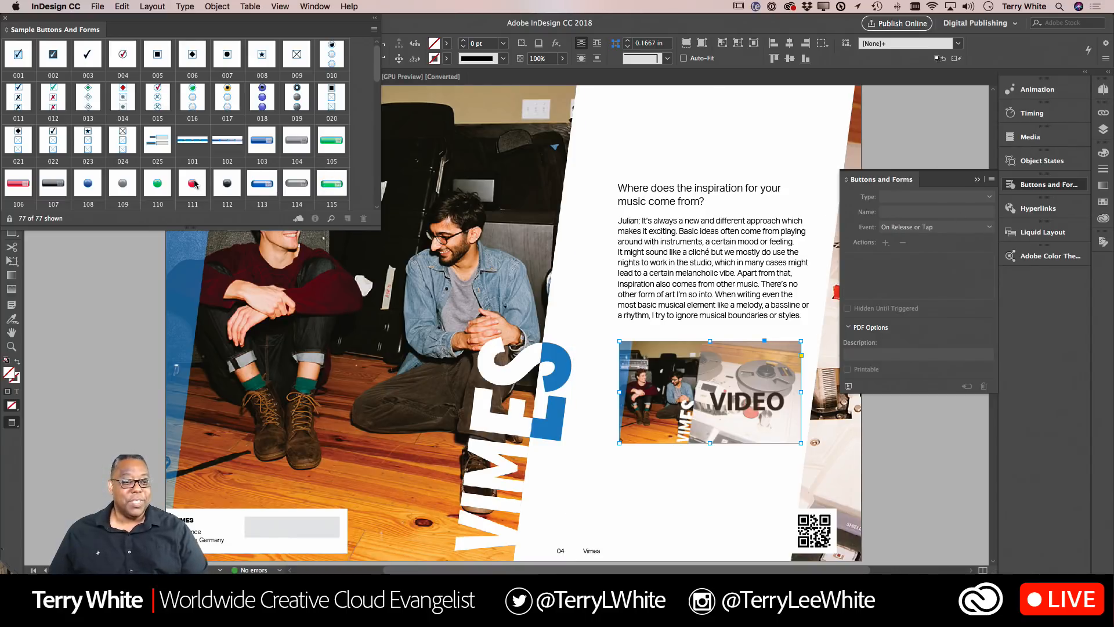
- Place the blue sample button 103 on the page below the video and close the sample library
{"action": "scroll", "coordinate": [200, 186], "scroll_direction": "down", "scroll_amount": 5}
{"action": "scroll", "coordinate": [201, 186], "scroll_direction": "up", "scroll_amount": 5}
{"action": "scroll", "coordinate": [200, 186], "scroll_direction": "down", "scroll_amount": 3}
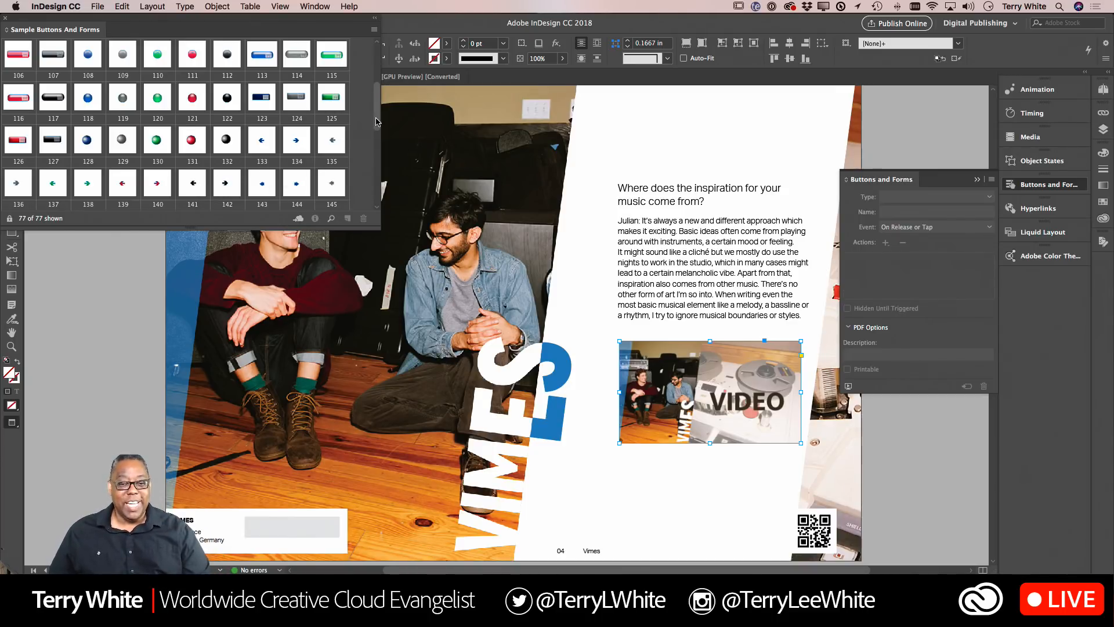
{"action": "scroll", "coordinate": [376, 114], "scroll_direction": "up", "scroll_amount": 1}
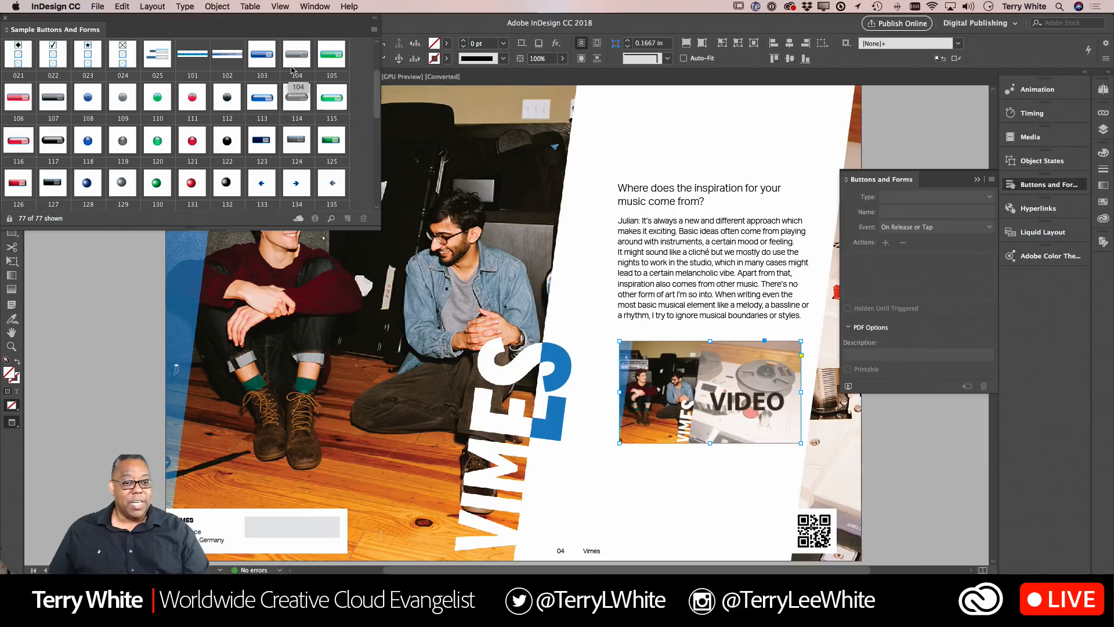
{"action": "left_click_drag", "start_coordinate": [261, 57], "coordinate": [679, 489]}
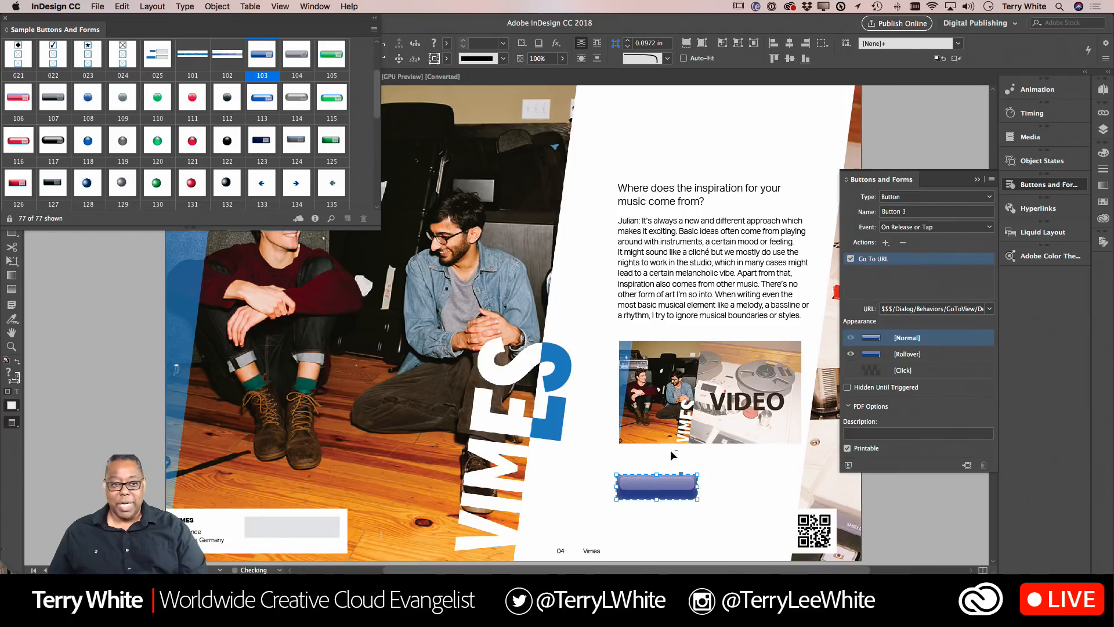
{"action": "left_click", "coordinate": [6, 21]}
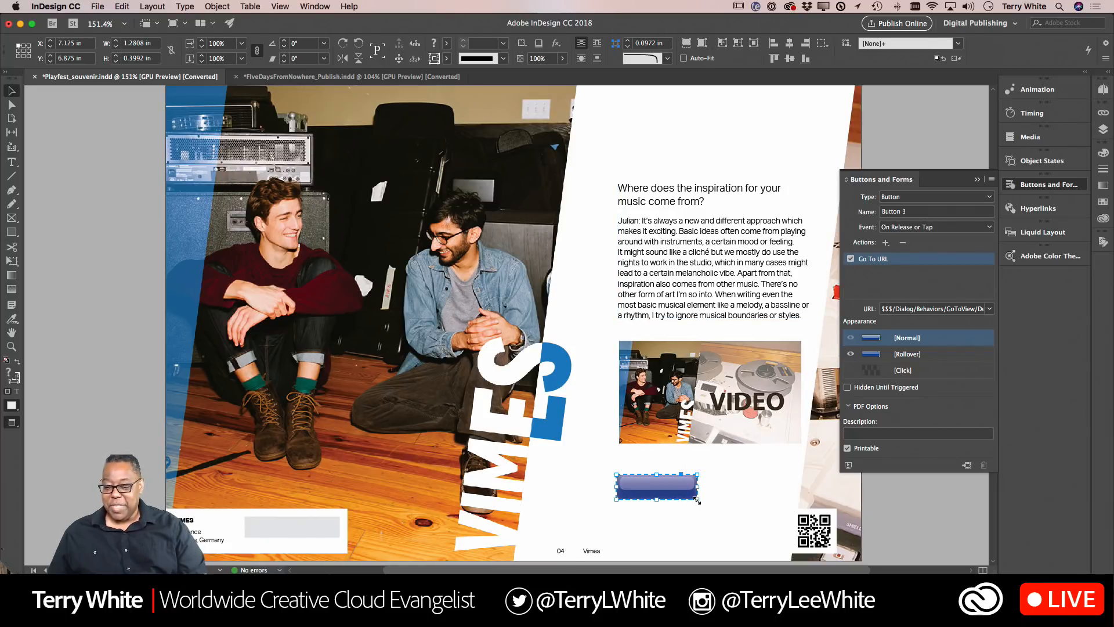
- Scale the blue button down, shift it slightly right beneath the video, and deselect it
{"action": "mouse_move", "coordinate": [697, 500]}
{"action": "left_mouse_down"}
{"action": "mouse_move", "coordinate": [746, 505]}
{"action": "mouse_move", "coordinate": [669, 491]}
{"action": "mouse_move", "coordinate": [696, 501]}
{"action": "left_mouse_up"}
{"action": "left_click", "coordinate": [734, 489]}
{"action": "left_click", "coordinate": [691, 513]}
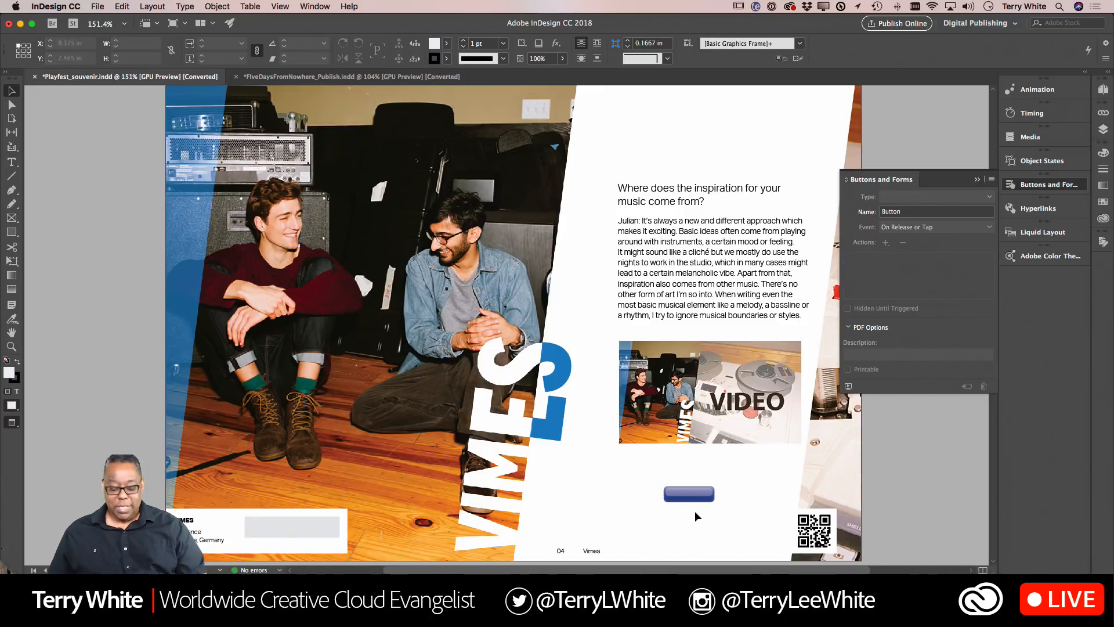
- Add a text frame beside the blue button reading "Jump to the Cool Part" and resize it to about 1 by 0.325 in
{"action": "key", "text": "t"}
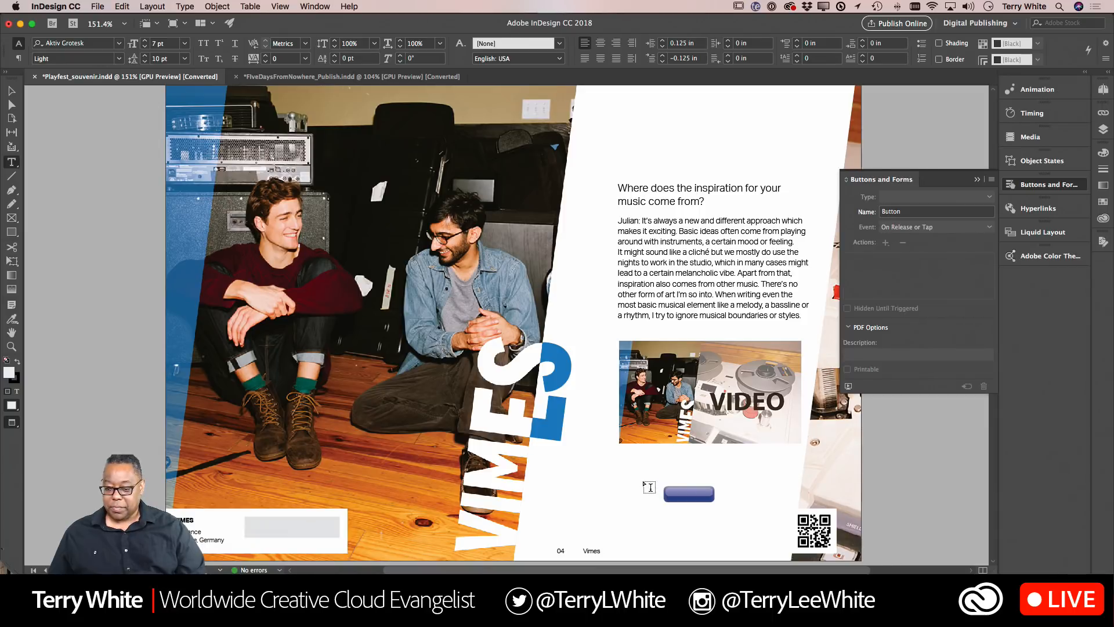
{"action": "left_click_drag", "start_coordinate": [595, 475], "coordinate": [660, 486]}
{"action": "type", "text": "c"}
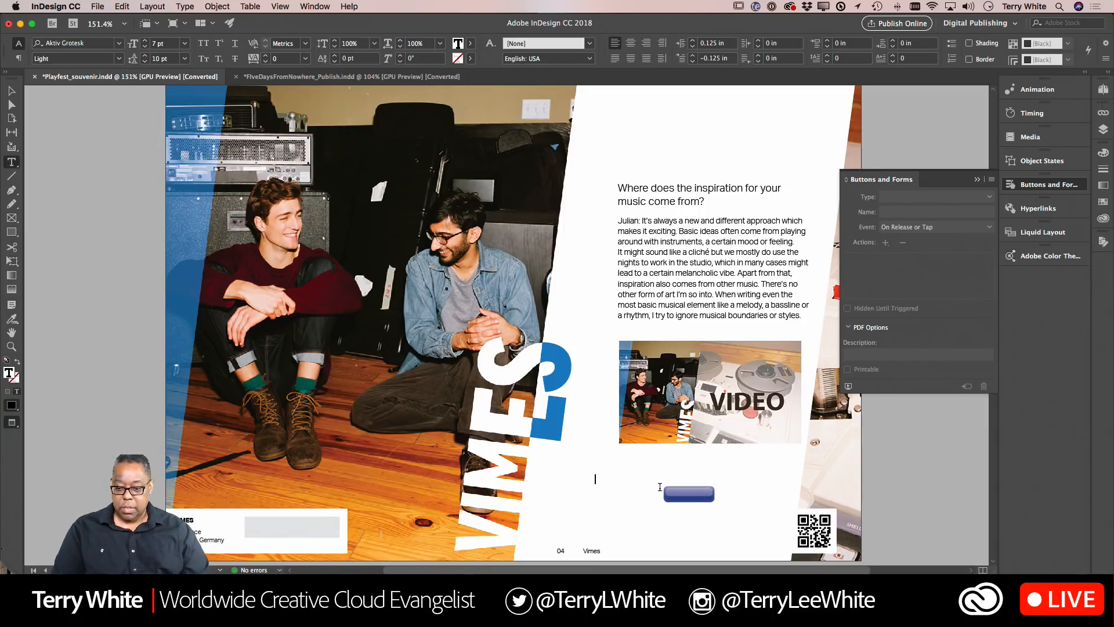
{"action": "key", "text": "BackSpace"}
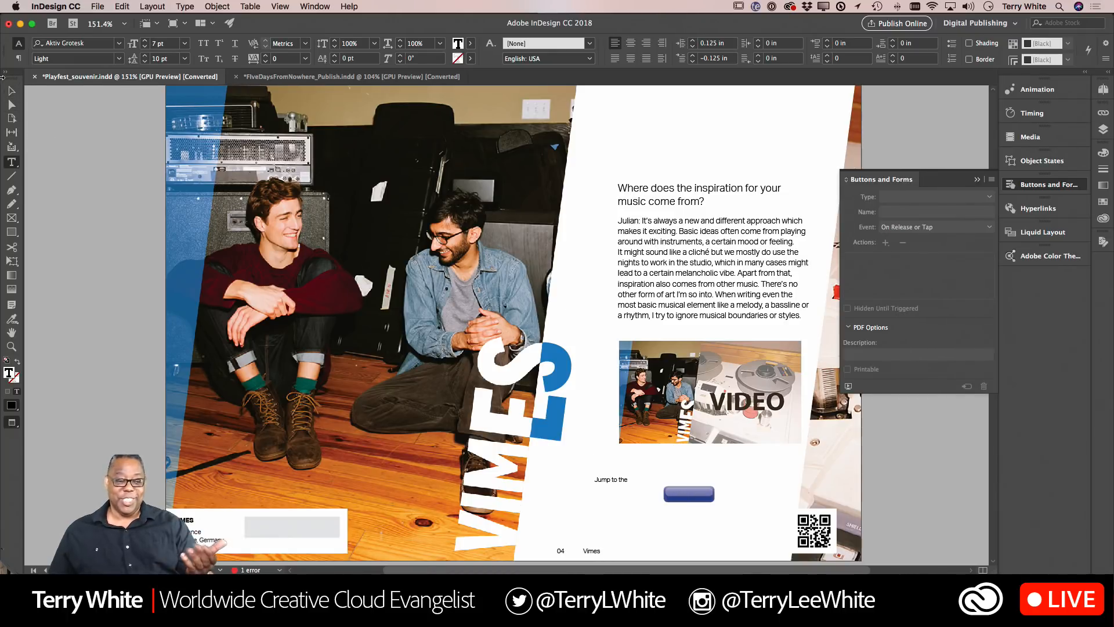
{"action": "left_click", "coordinate": [11, 90]}
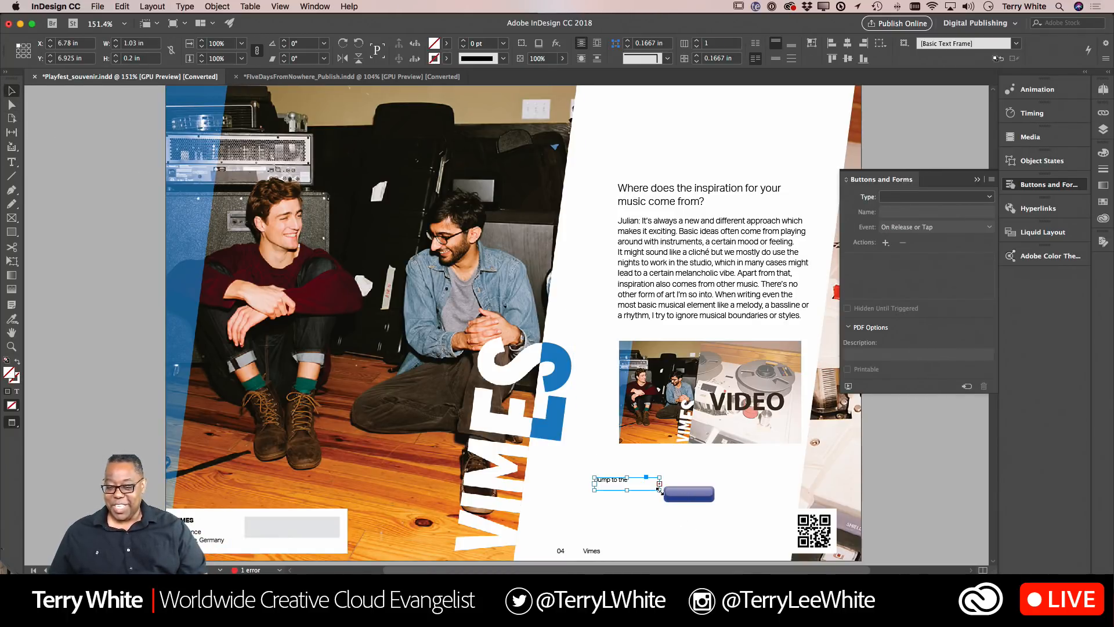
{"action": "left_click_drag", "start_coordinate": [659, 490], "coordinate": [658, 498]}
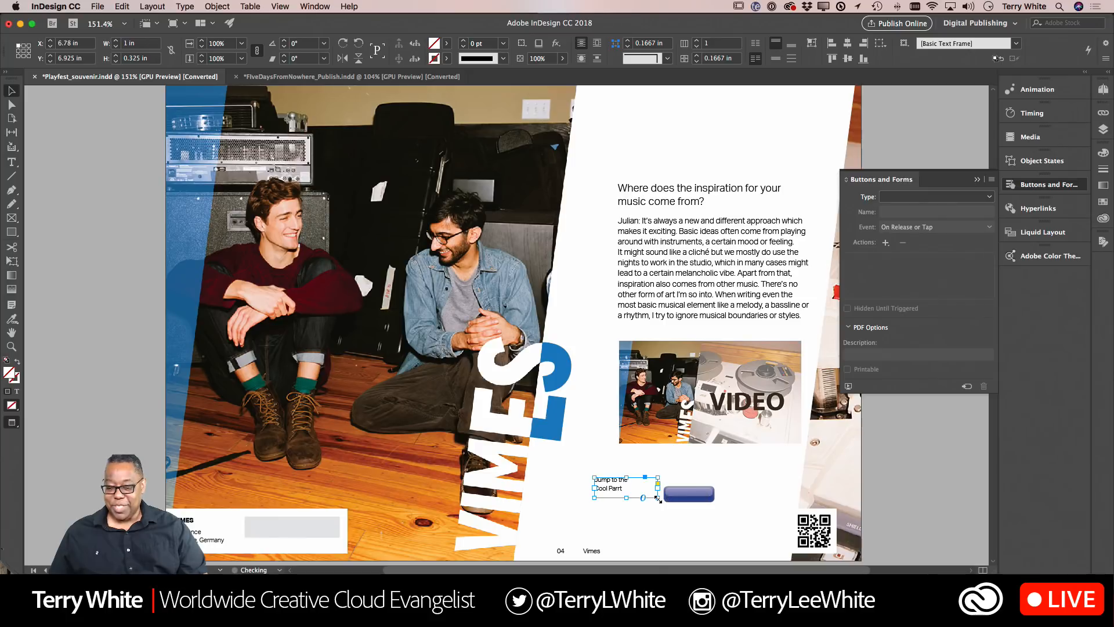
- Center-align all of the label text and set its fill color to [Paper]
{"action": "double_click", "coordinate": [615, 483]}
{"action": "key", "text": "super+a"}
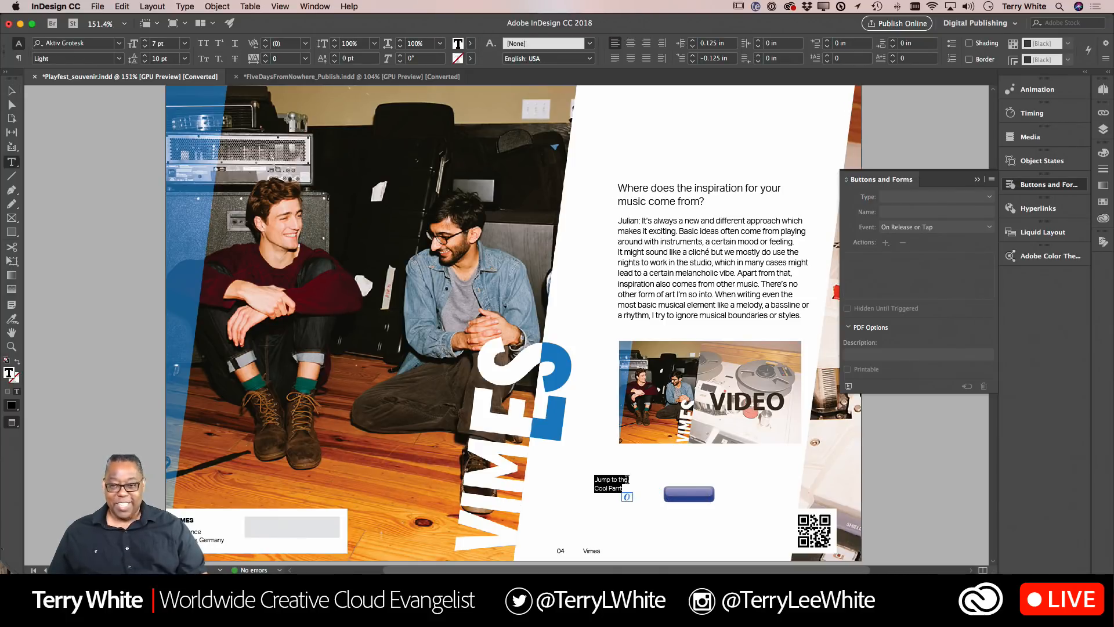
{"action": "left_click", "coordinate": [635, 43]}
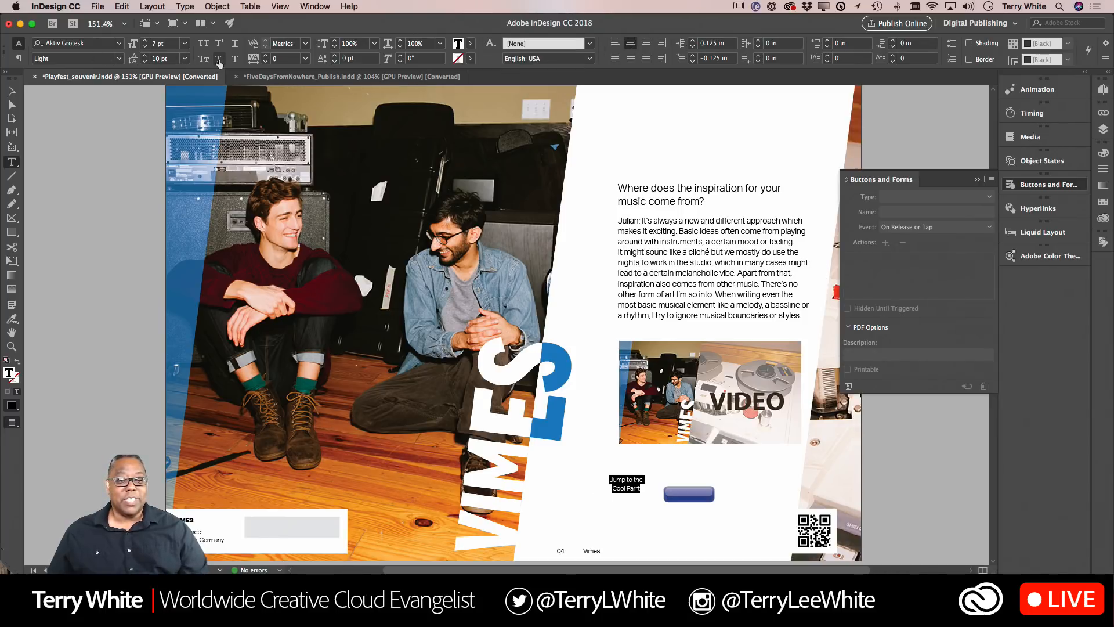
{"action": "left_click", "coordinate": [459, 43]}
{"action": "left_click", "coordinate": [377, 105]}
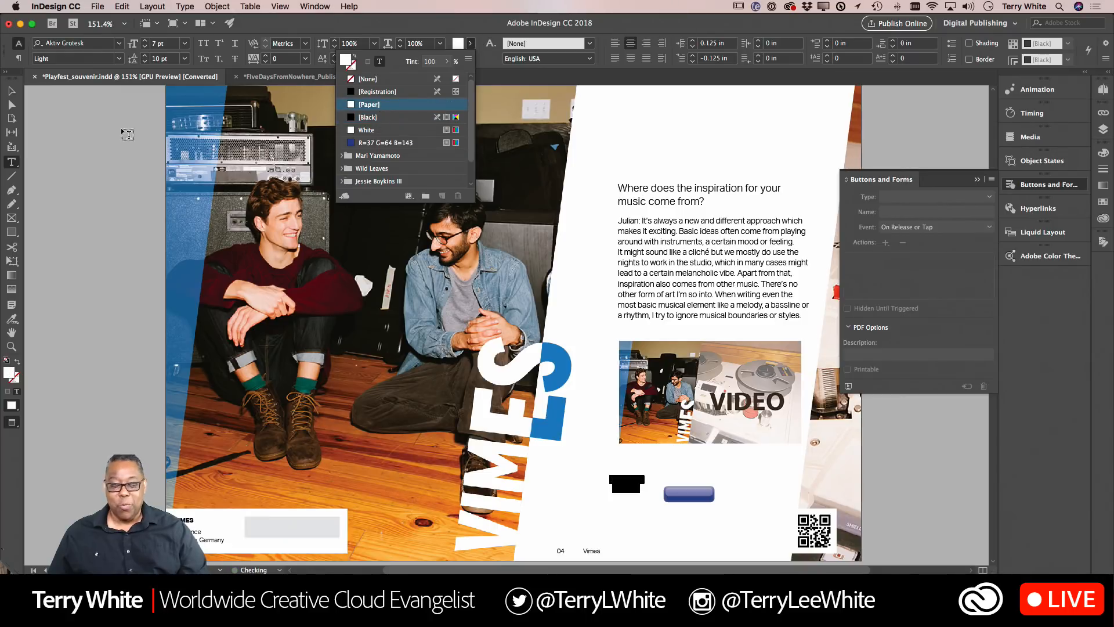
- Move the label onto the blue button and tighten its leading to 6 pt
{"action": "left_click", "coordinate": [11, 91]}
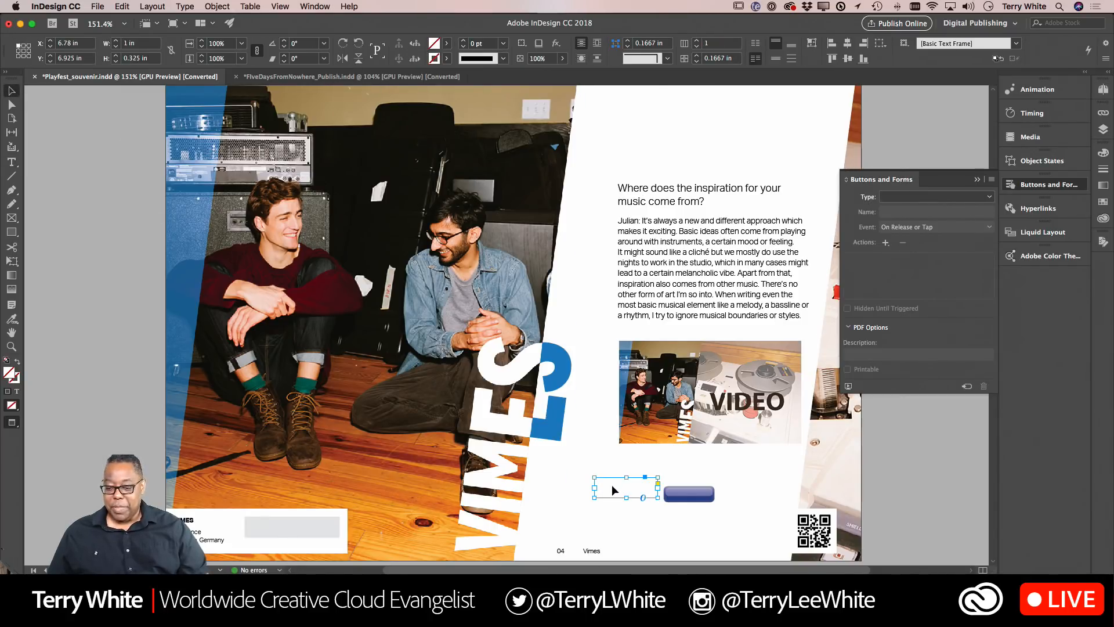
{"action": "left_click_drag", "start_coordinate": [612, 485], "coordinate": [681, 490]}
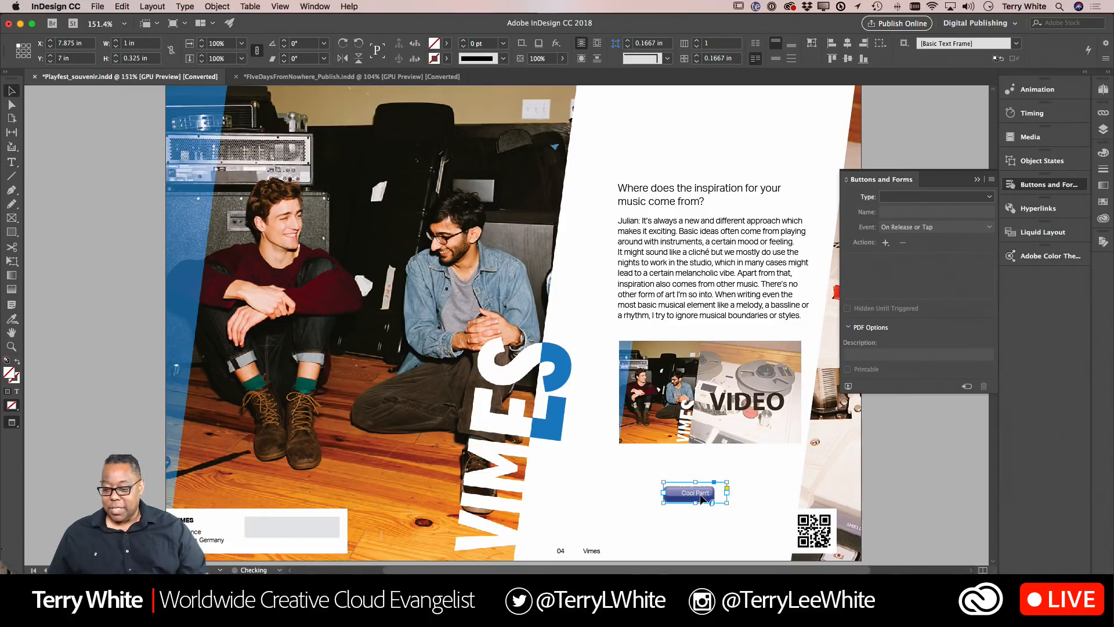
{"action": "double_click", "coordinate": [696, 497]}
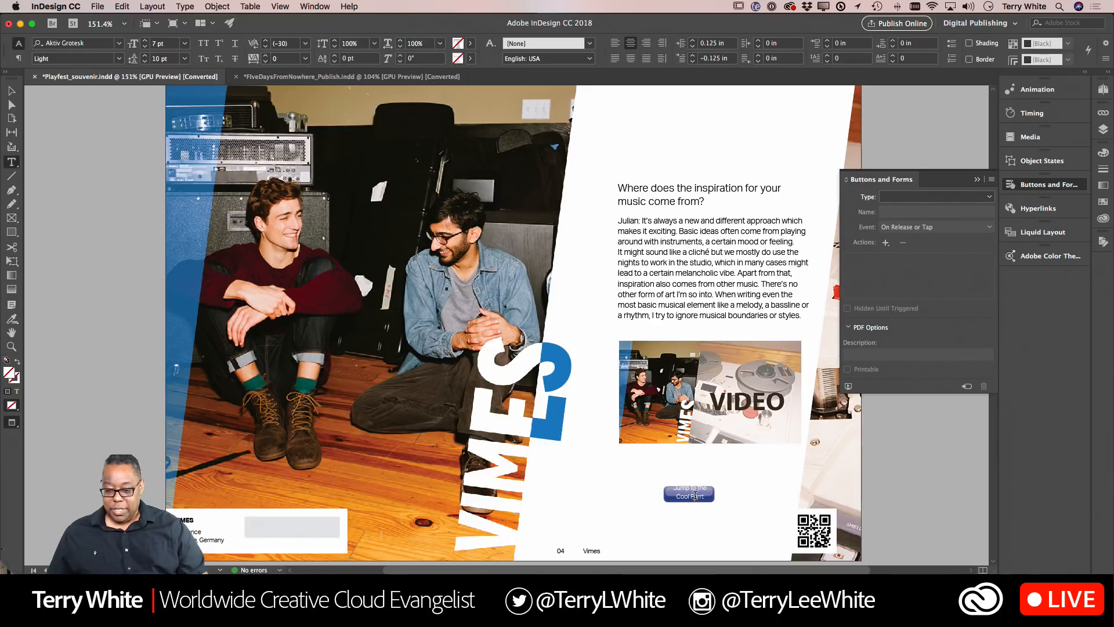
{"action": "key", "text": "super+a"}
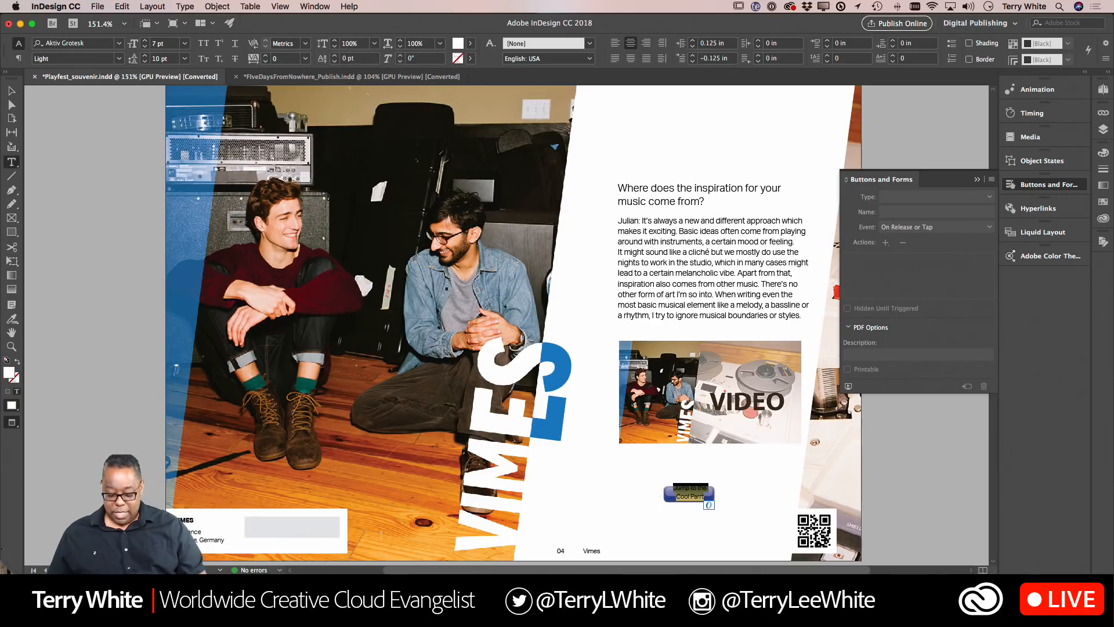
{"action": "key", "text": "alt+Up"}
{"action": "key", "text": "alt+Up"}
{"action": "key", "text": "alt+Up"}
{"action": "key", "text": "alt+Up"}
{"action": "key", "text": "alt+Down"}
{"action": "key", "text": "alt+Down"}
{"action": "key", "text": "alt+Down"}
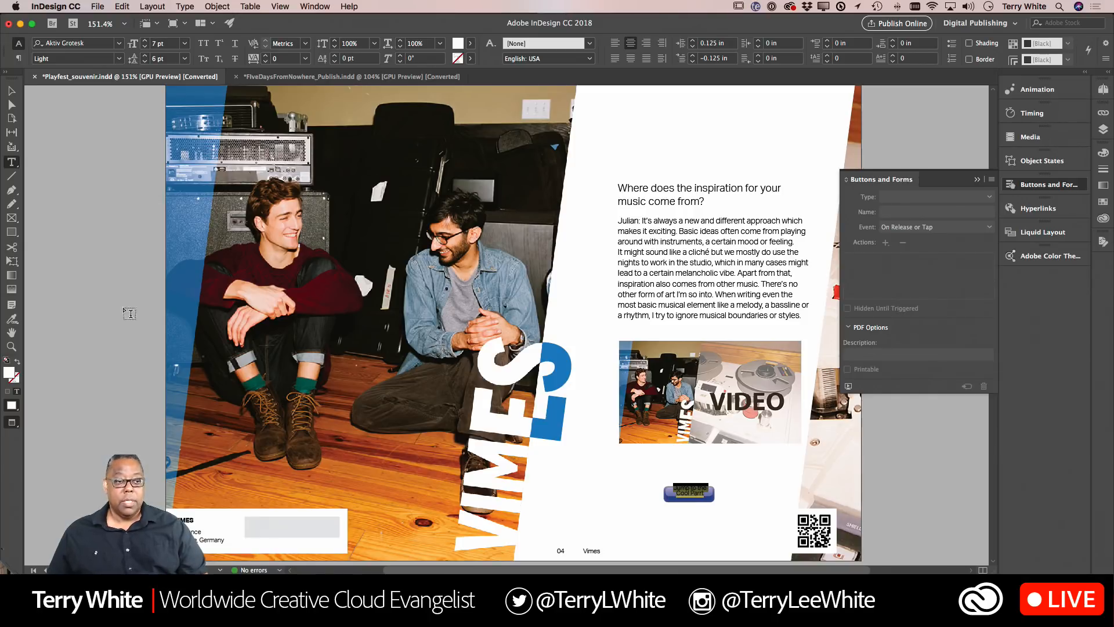
- Nudge the label to fit the blue button, shift both together slightly right and up beneath the video, and deselect them
{"action": "left_click", "coordinate": [11, 91]}
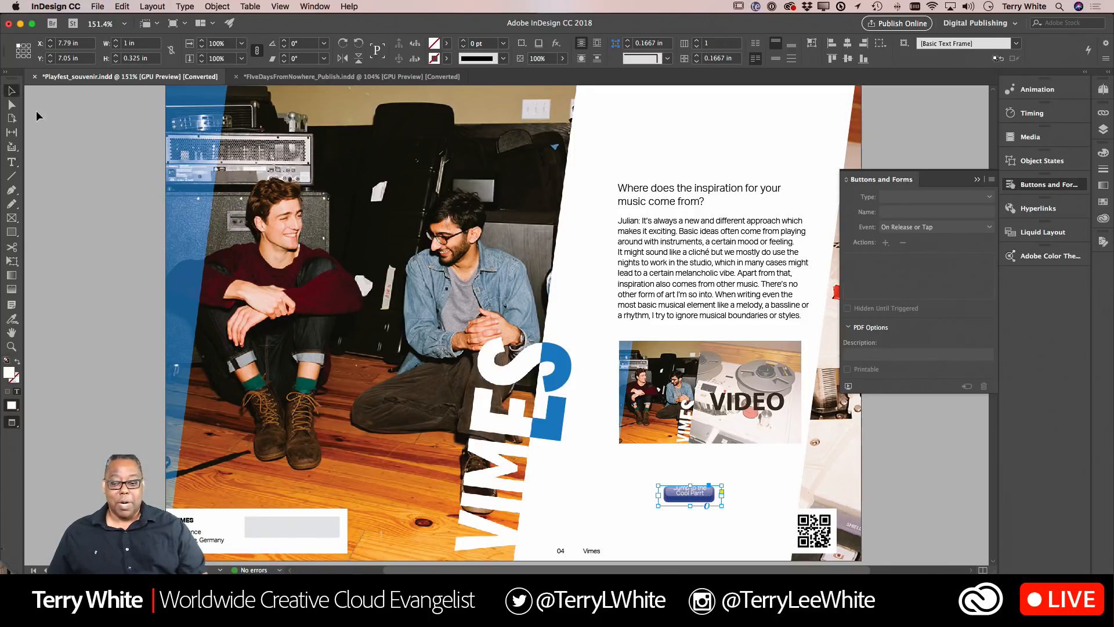
{"action": "left_click_drag", "start_coordinate": [700, 499], "coordinate": [698, 502]}
{"action": "left_click", "coordinate": [725, 529]}
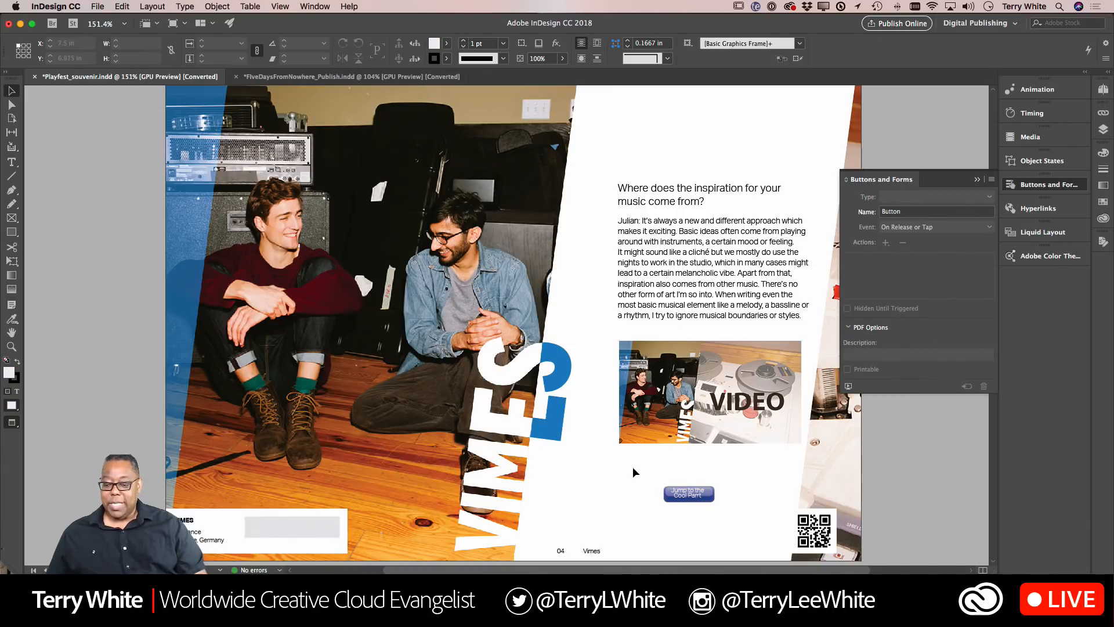
{"action": "left_click_drag", "start_coordinate": [629, 466], "coordinate": [745, 529]}
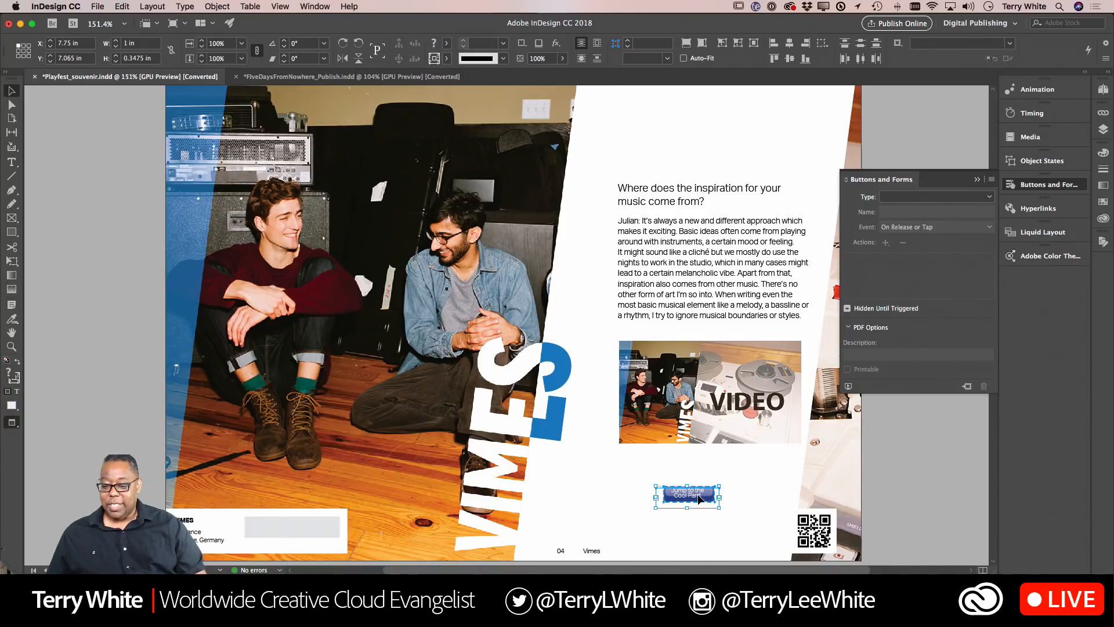
{"action": "left_click_drag", "start_coordinate": [700, 499], "coordinate": [720, 494]}
{"action": "left_click", "coordinate": [720, 524]}
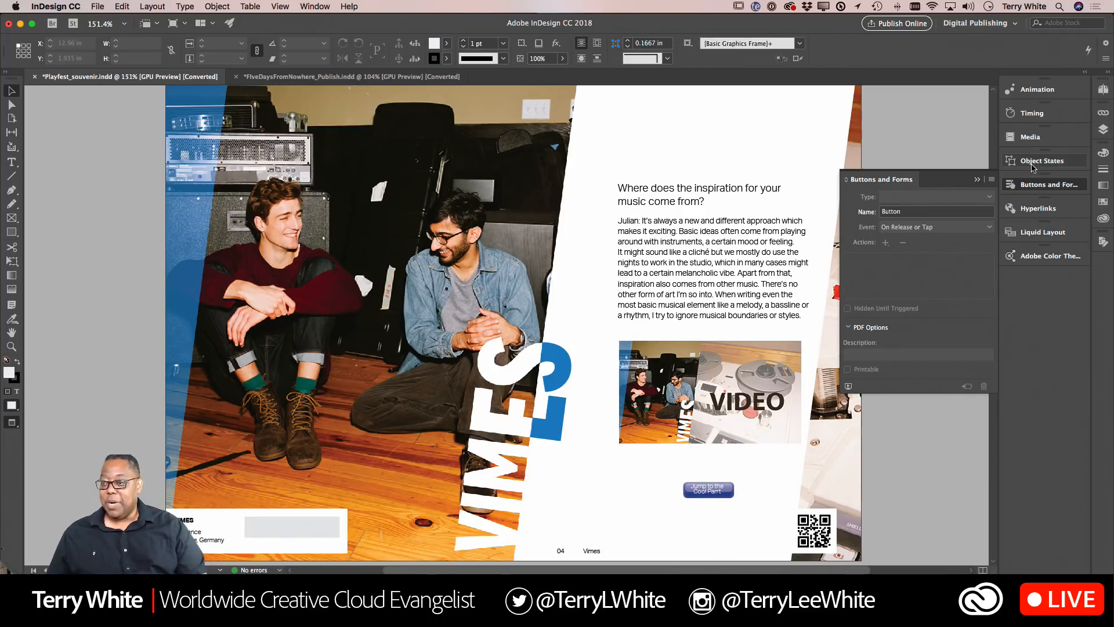
- Add a navigation point named Cool Part to the Vimes video at 00:00:05.84
{"action": "left_click", "coordinate": [1031, 137]}
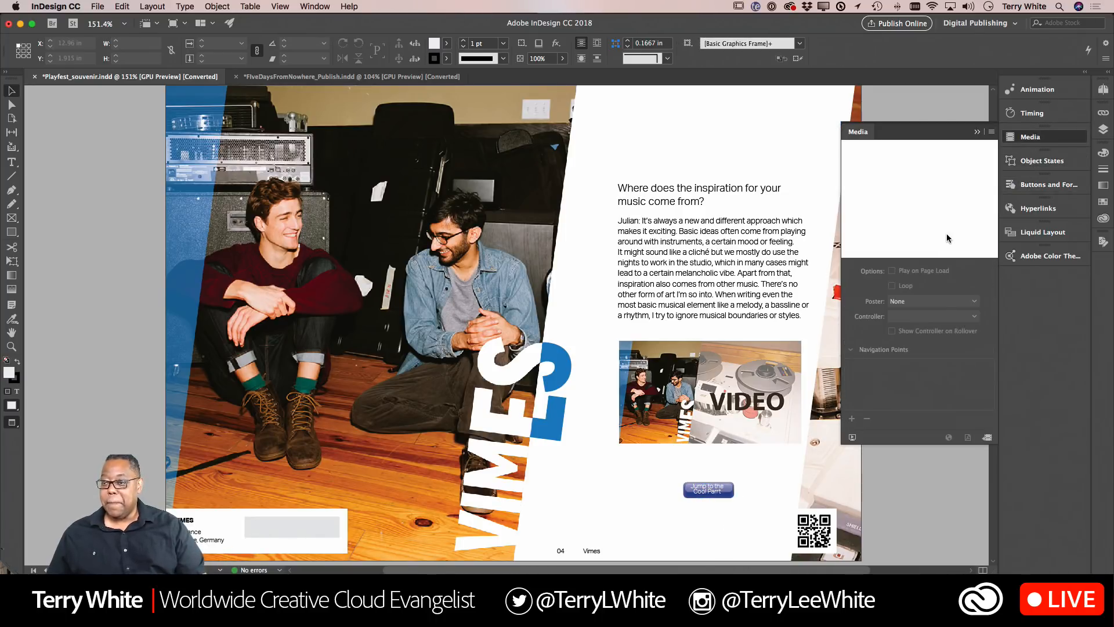
{"action": "left_click", "coordinate": [706, 350]}
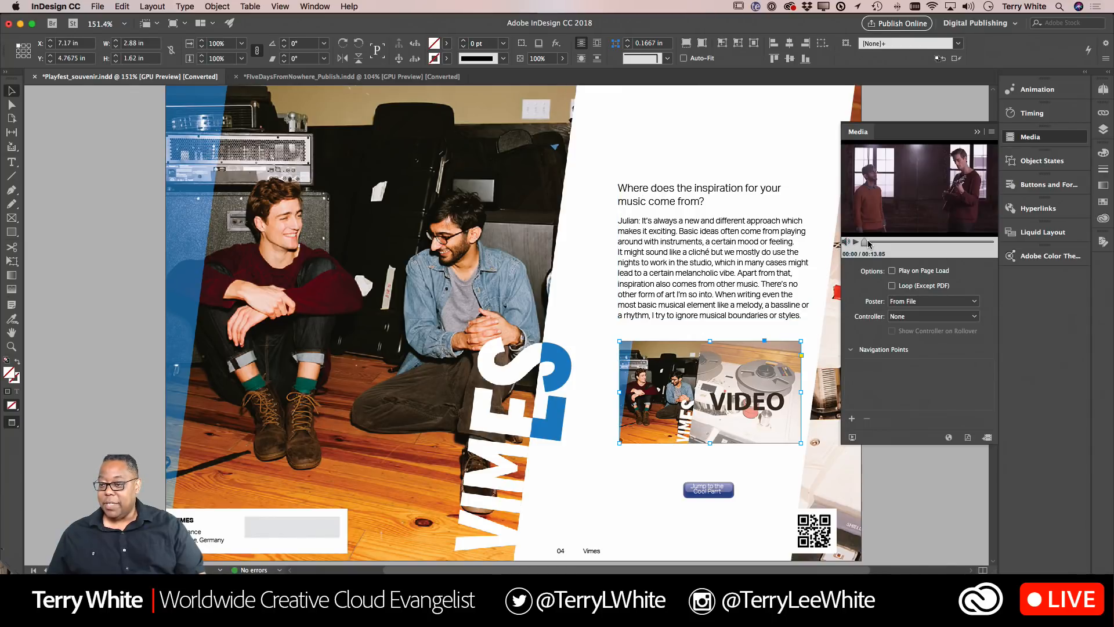
{"action": "left_click_drag", "start_coordinate": [865, 243], "coordinate": [918, 242]}
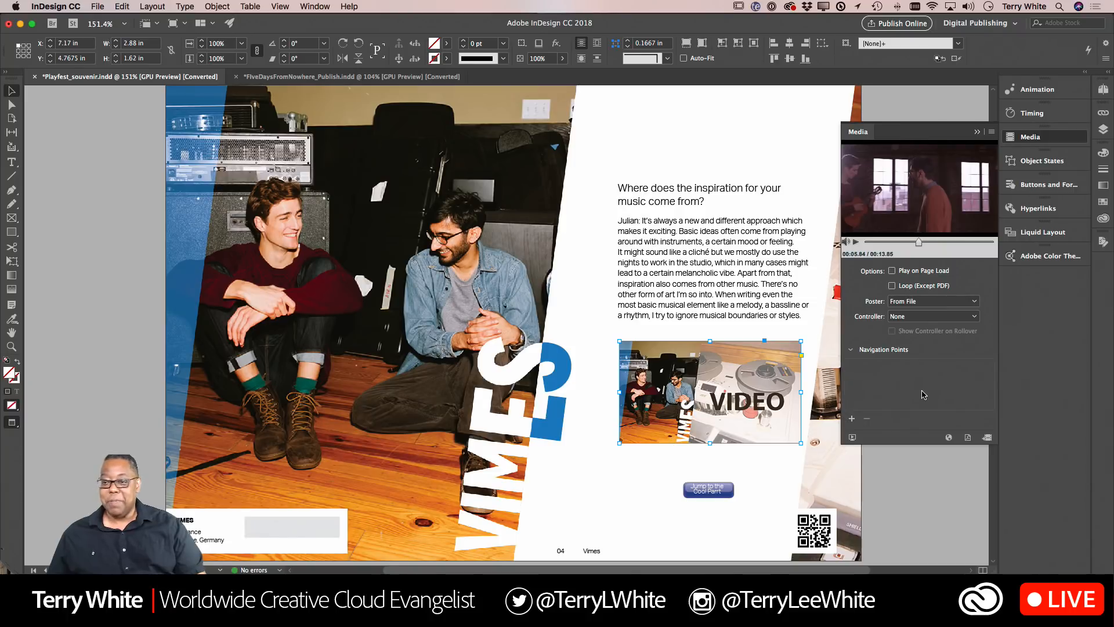
{"action": "left_click", "coordinate": [851, 420]}
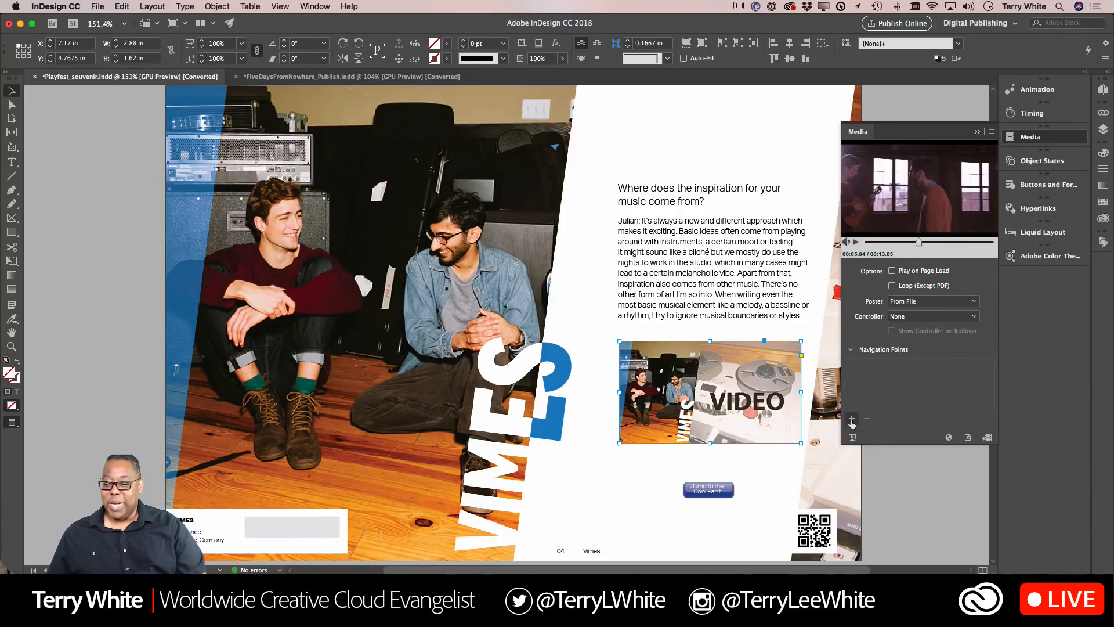
{"action": "type", "text": "C"}
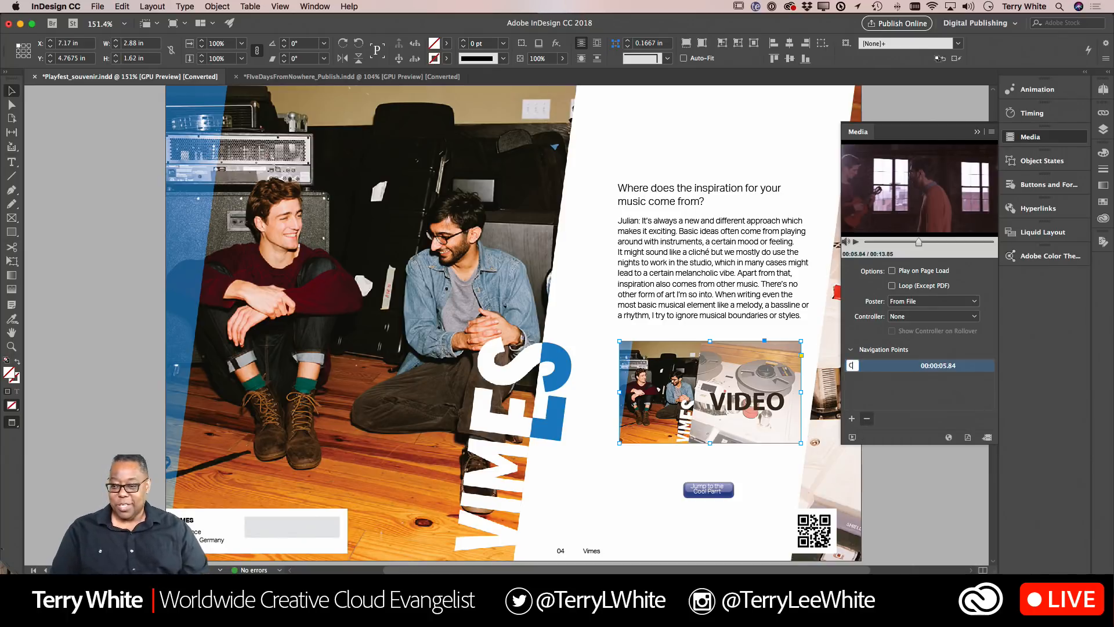
{"action": "type", "text": "ool Paret"}
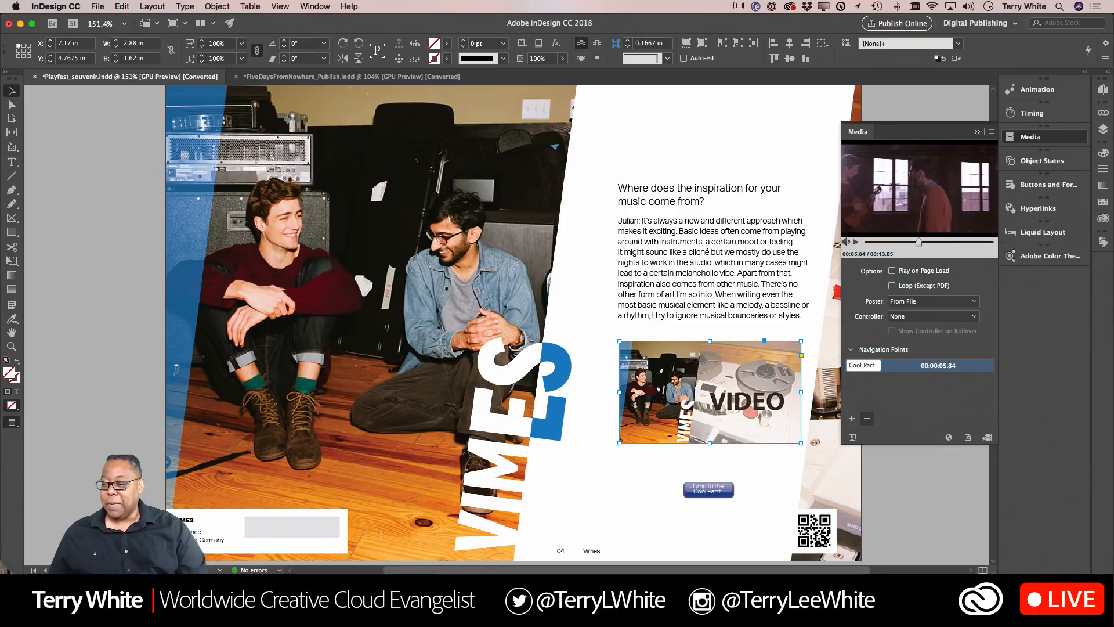
{"action": "left_click", "coordinate": [919, 396]}
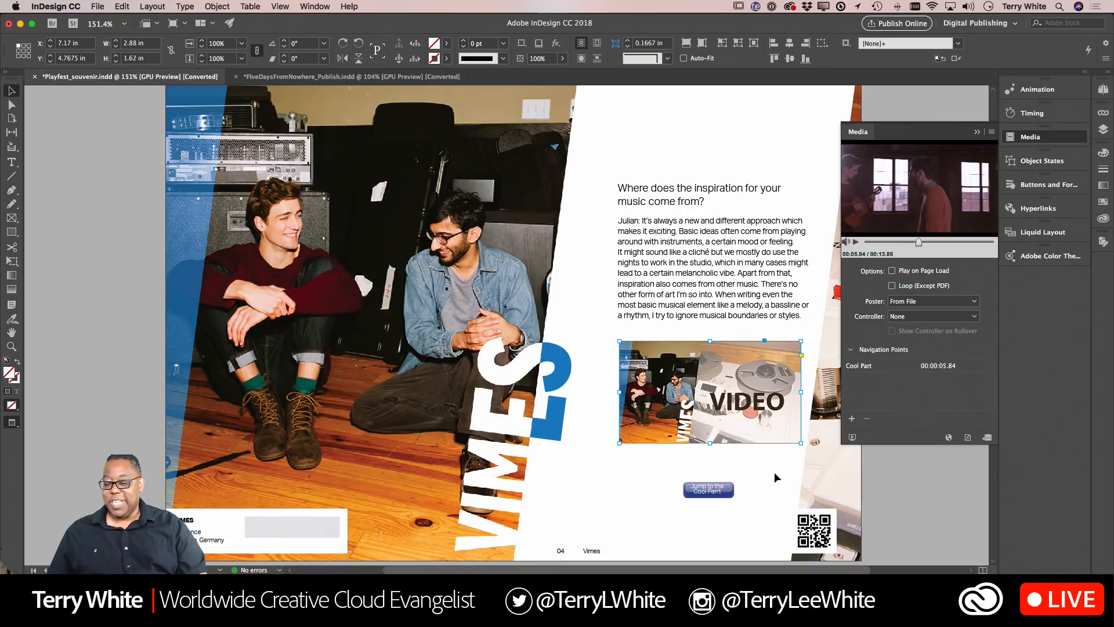
- Convert the label's text frame on the blue button into a button named Cool Part
{"action": "left_click", "coordinate": [708, 491]}
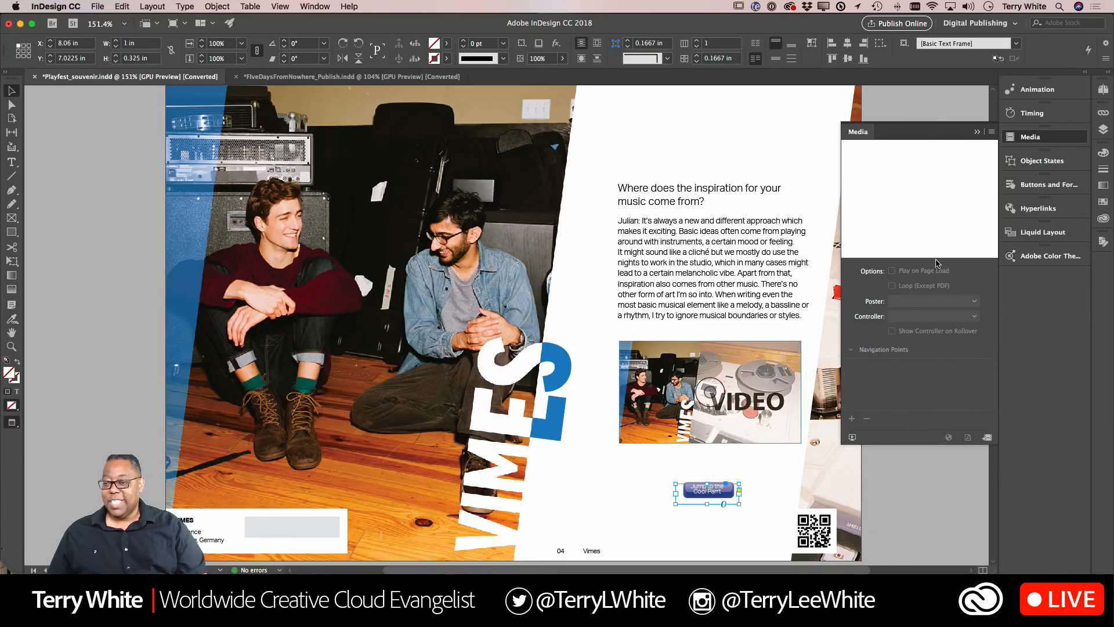
{"action": "left_click", "coordinate": [1035, 185]}
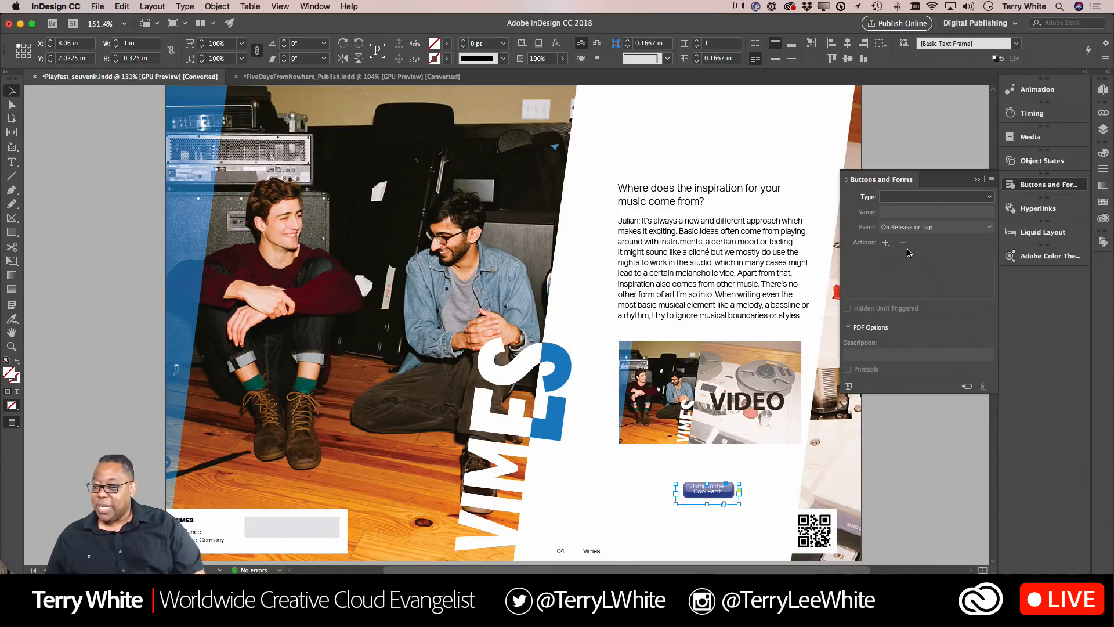
{"action": "left_click", "coordinate": [906, 197]}
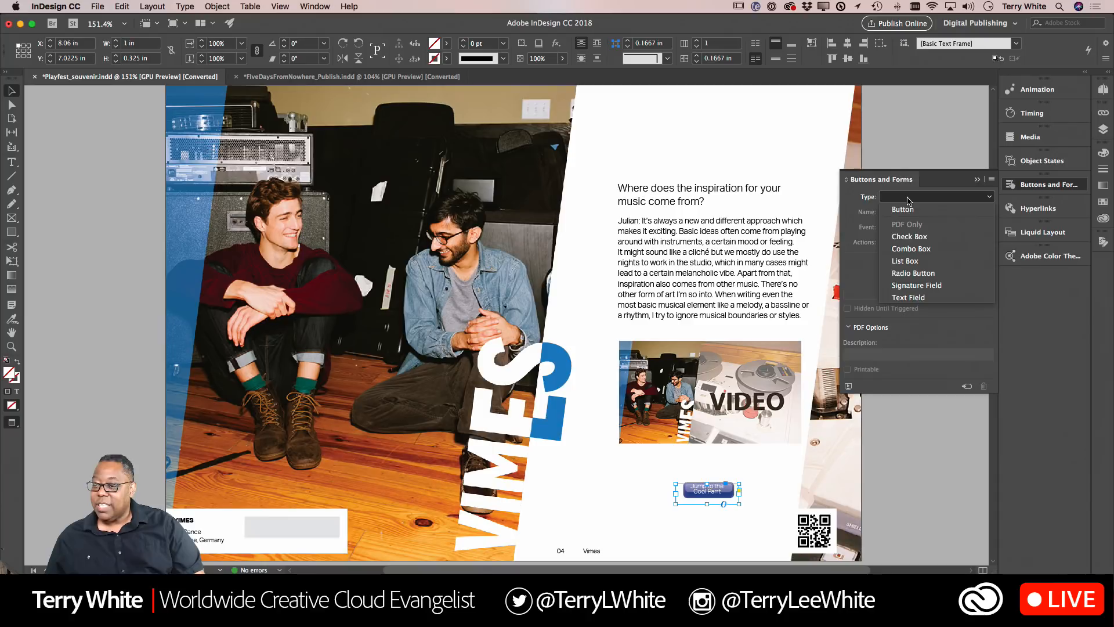
{"action": "left_click", "coordinate": [907, 209]}
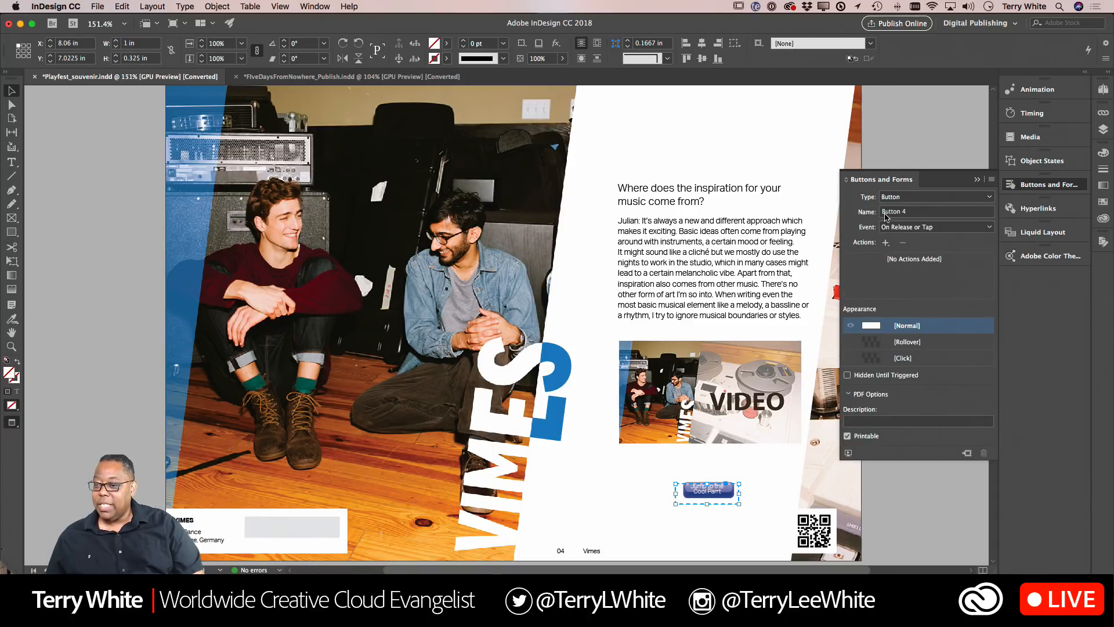
{"action": "left_click", "coordinate": [918, 213]}
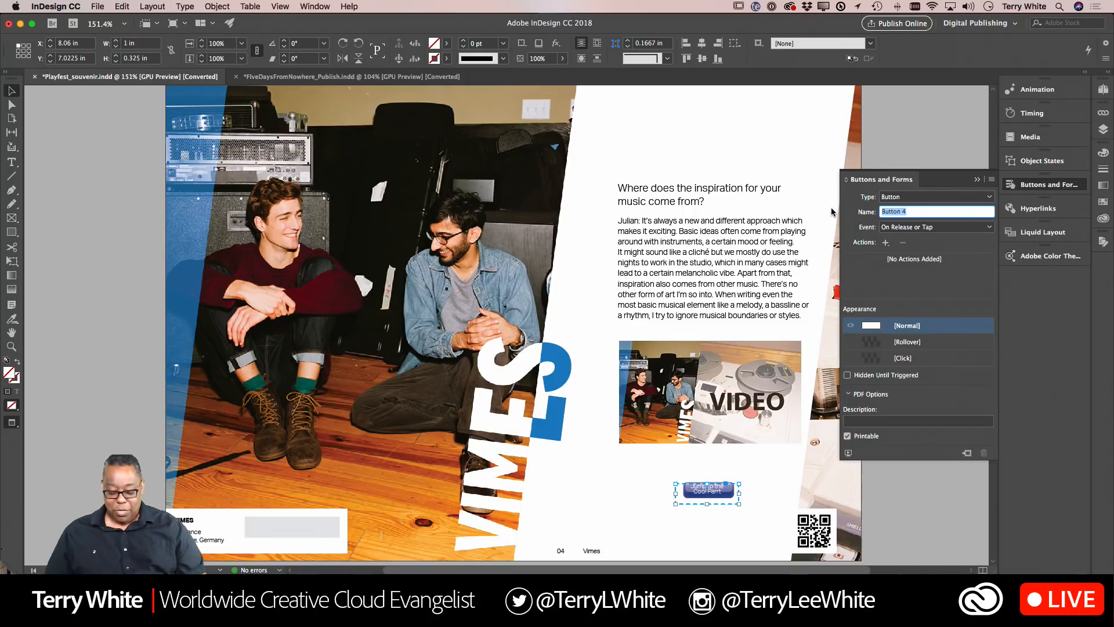
{"action": "type", "text": "Cool Part"}
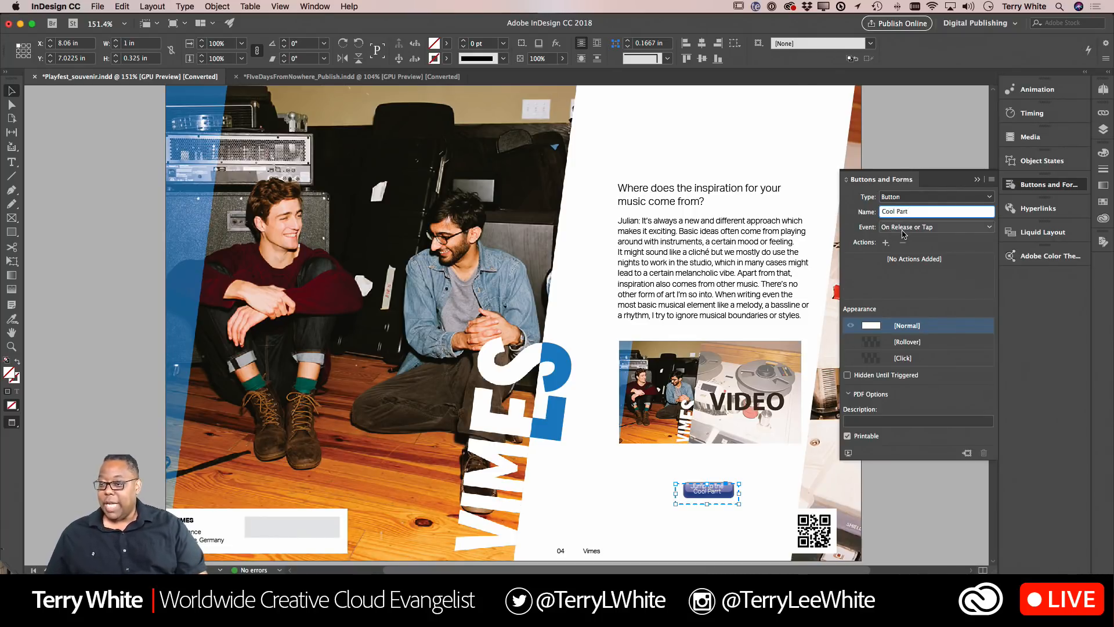
- Give the Cool Part button a Video action for video_vimes.mp4 that plays from the Cool Part navigation point, and deselect it
{"action": "left_click", "coordinate": [886, 243]}
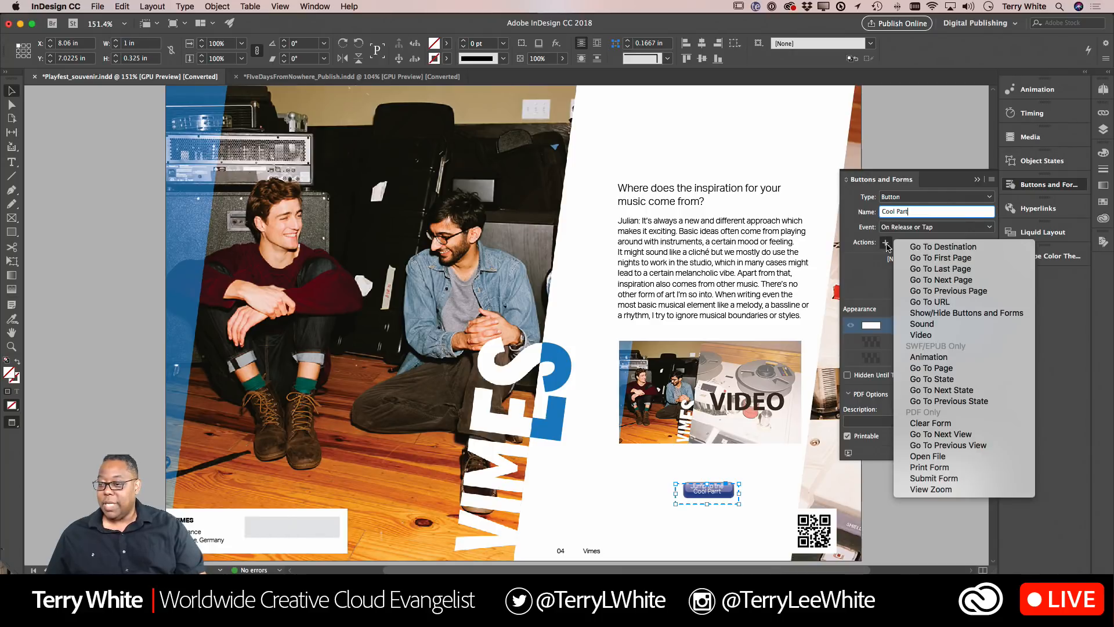
{"action": "left_click", "coordinate": [917, 335]}
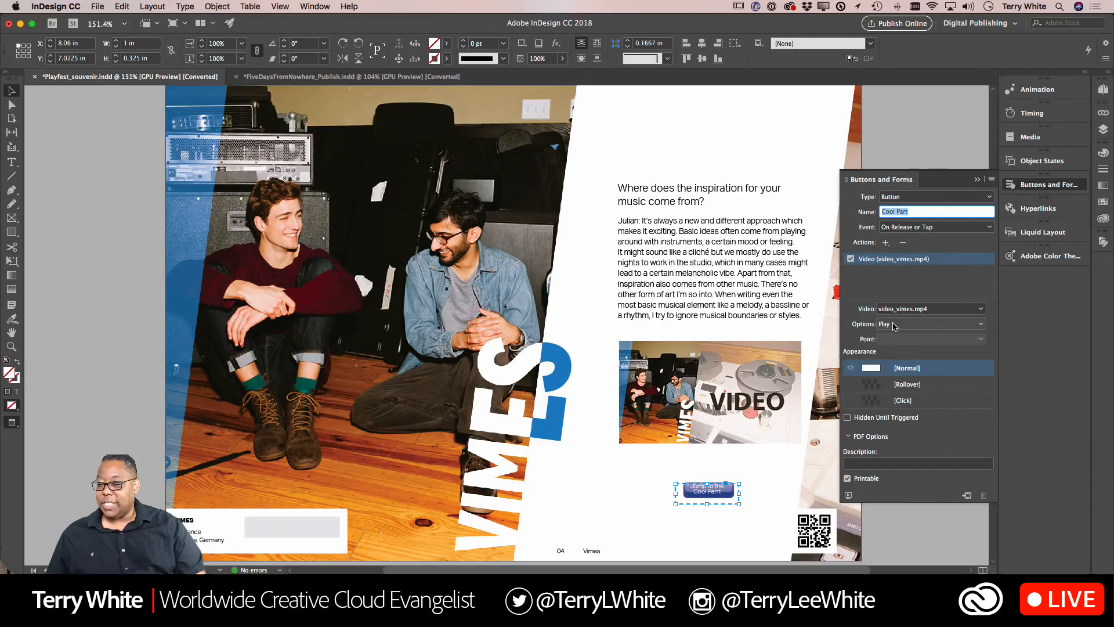
{"action": "left_click", "coordinate": [894, 326]}
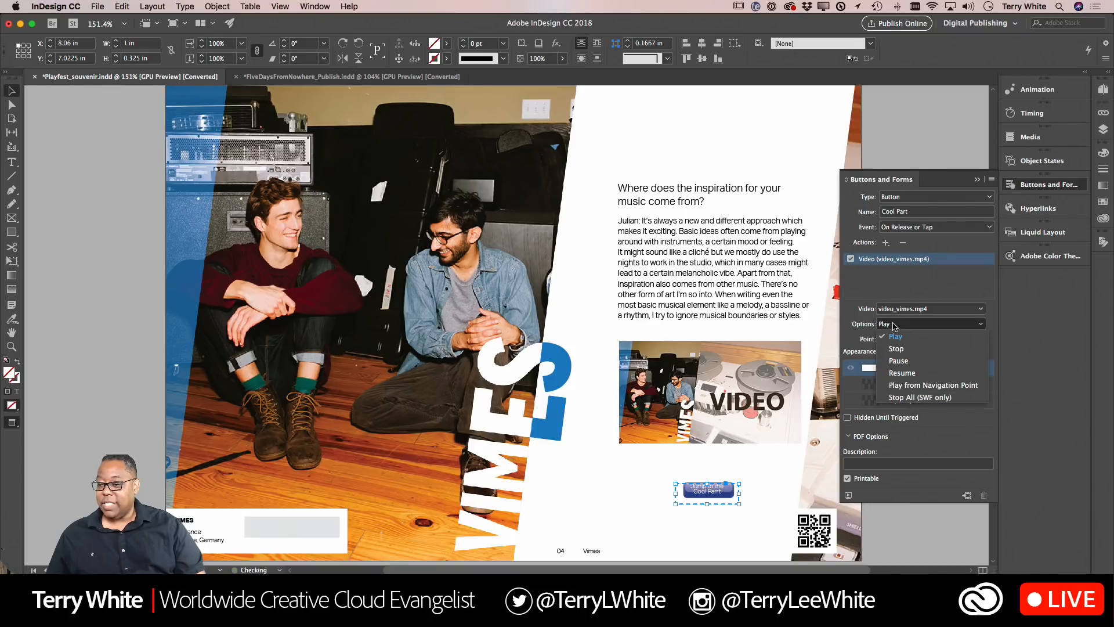
{"action": "left_click", "coordinate": [905, 385]}
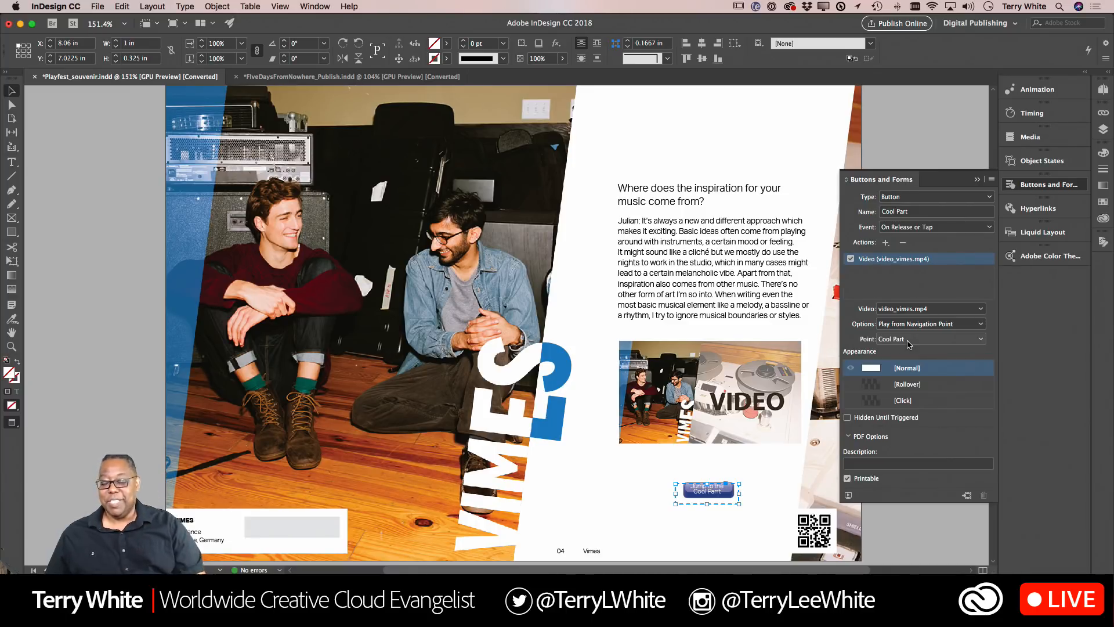
{"action": "left_click", "coordinate": [772, 483]}
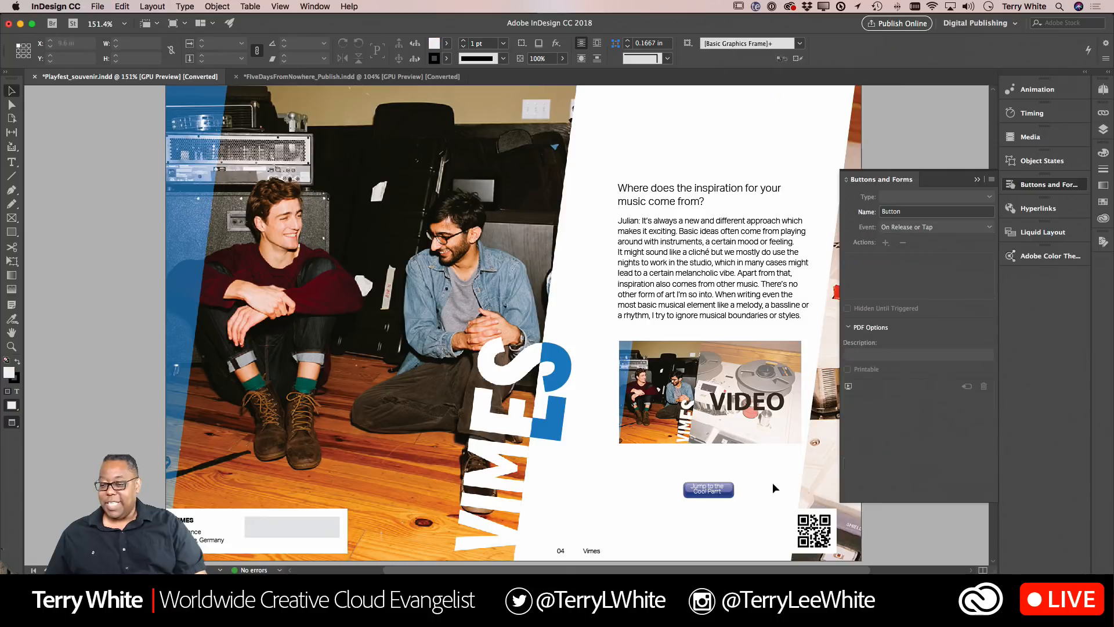
- Open the EPUB Interactivity Preview of the Vimes spread from the media settings and enlarge it to a readable size
{"action": "left_click", "coordinate": [978, 180]}
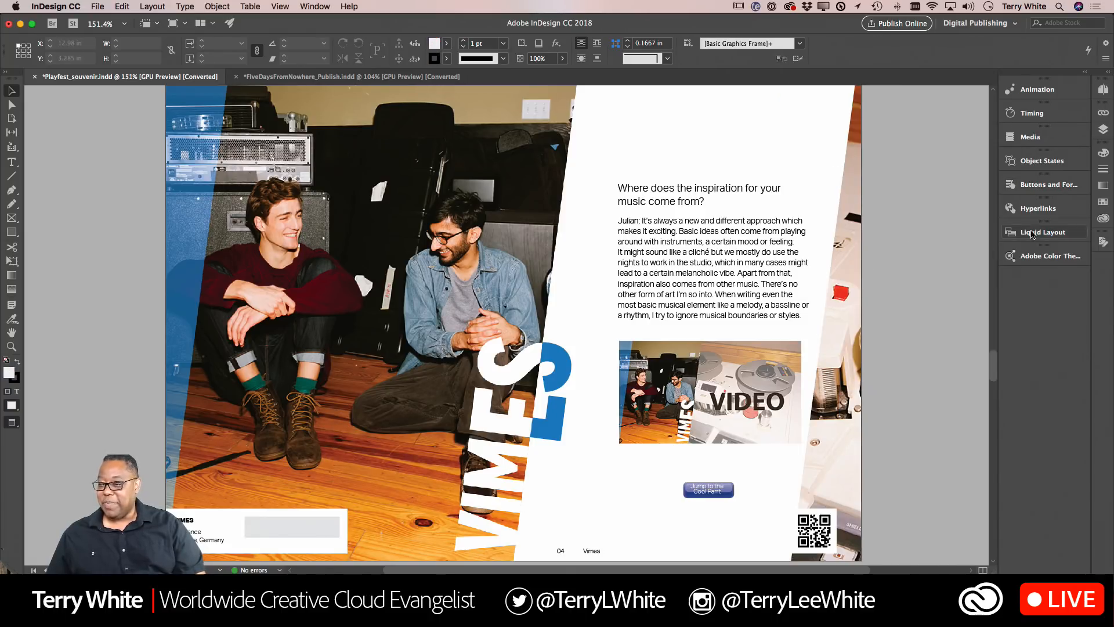
{"action": "left_click", "coordinate": [1031, 138]}
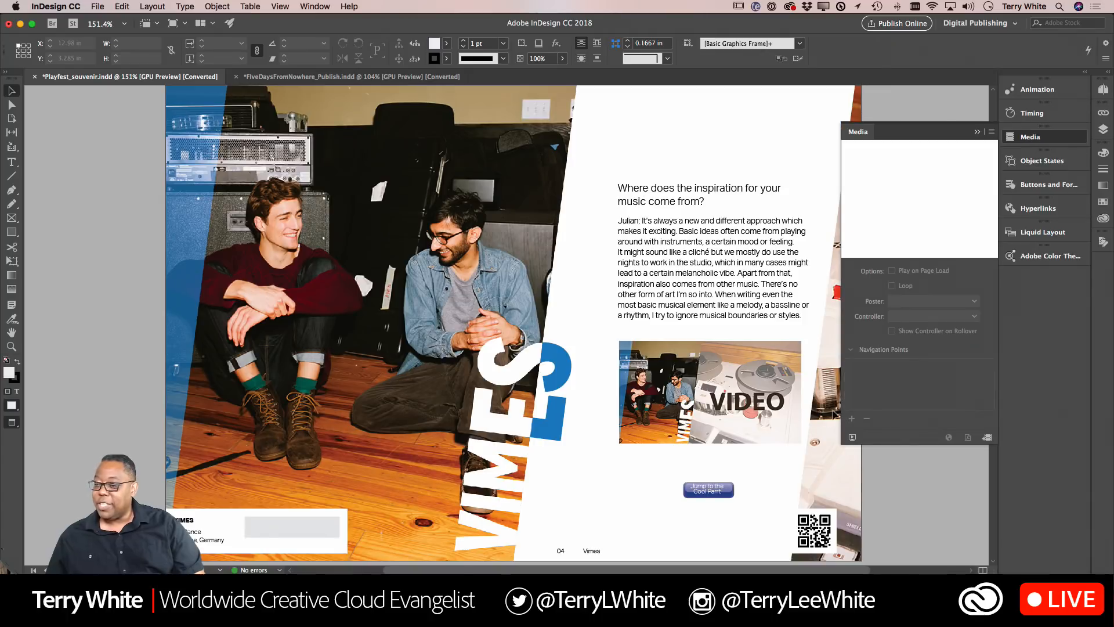
{"action": "left_click", "coordinate": [852, 437]}
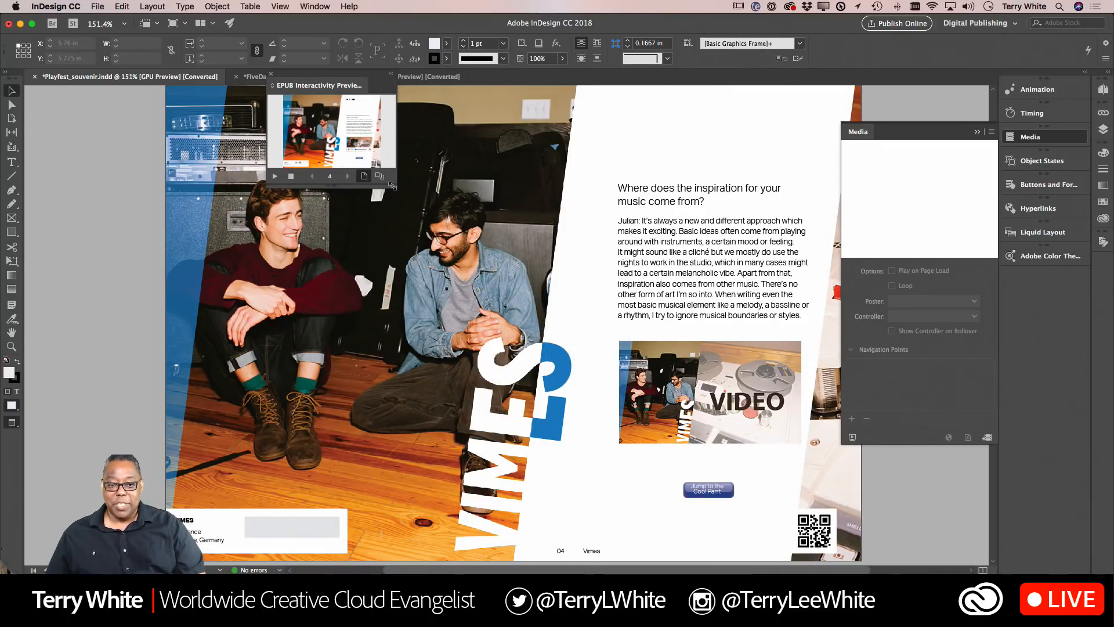
{"action": "left_click_drag", "start_coordinate": [393, 186], "coordinate": [804, 566]}
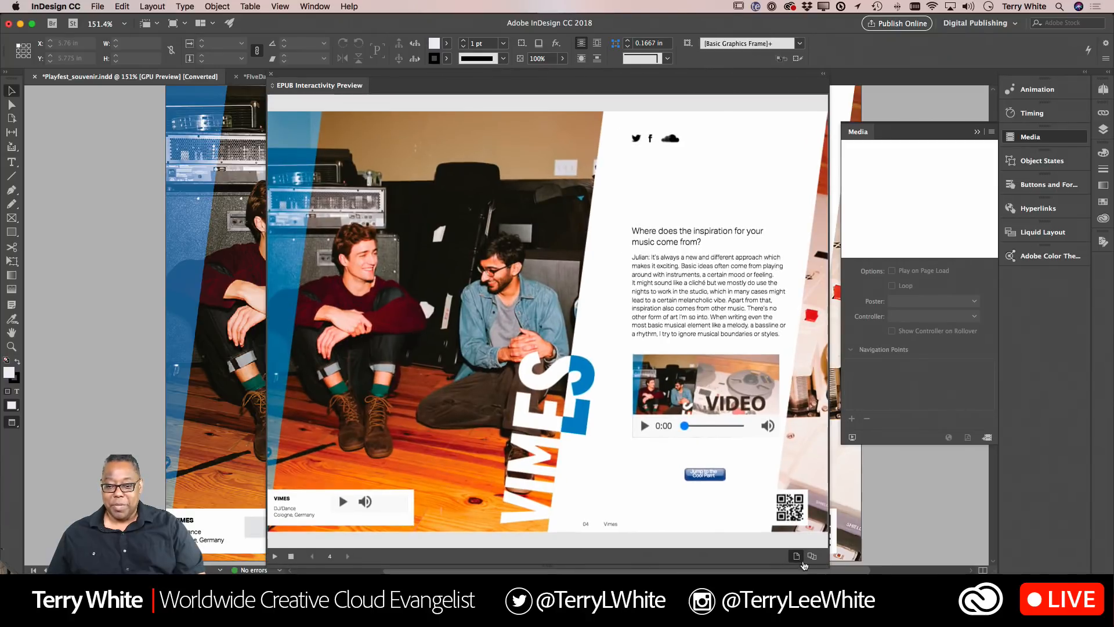
- Play the Vimes video in the preview, test the Cool Part button during playback, and close the preview and media settings
{"action": "left_click", "coordinate": [643, 426]}
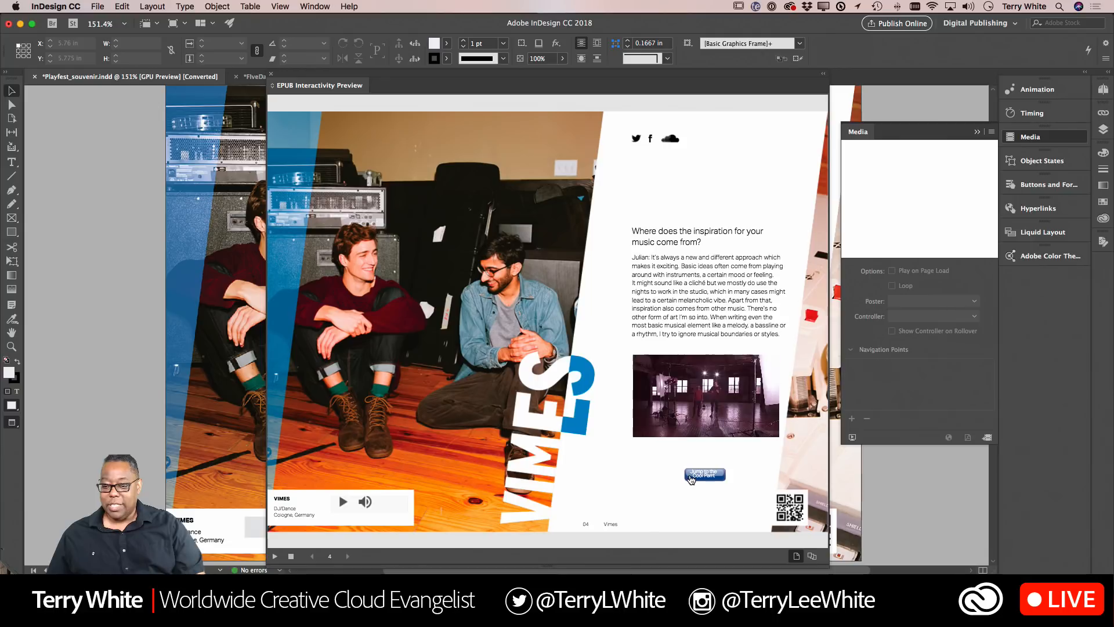
{"action": "left_click", "coordinate": [691, 478]}
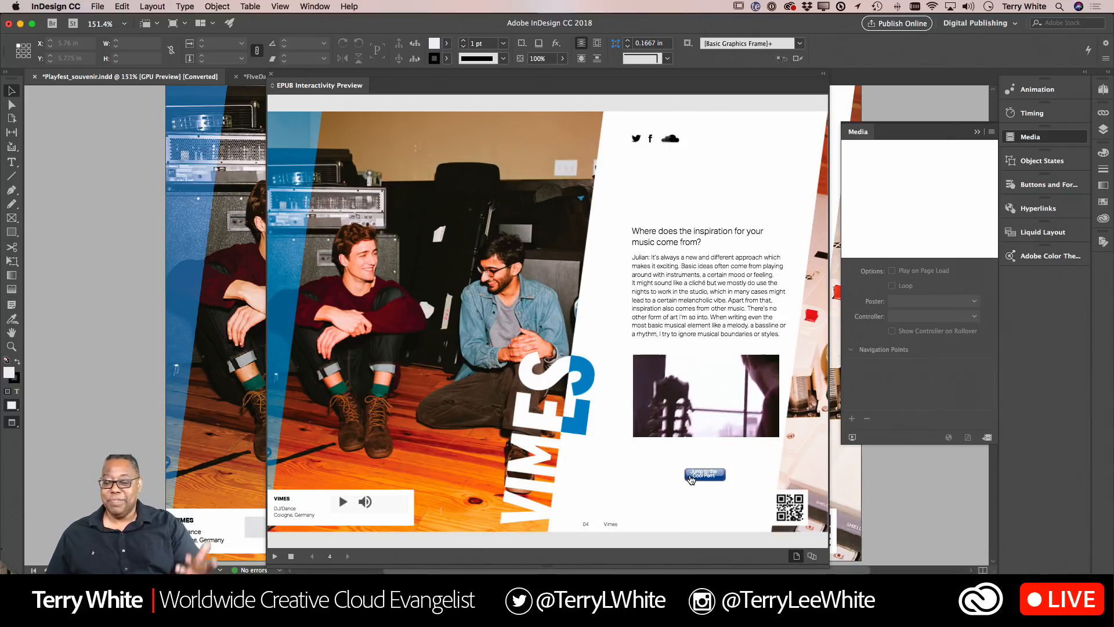
{"action": "mouse_move", "coordinate": [667, 430]}
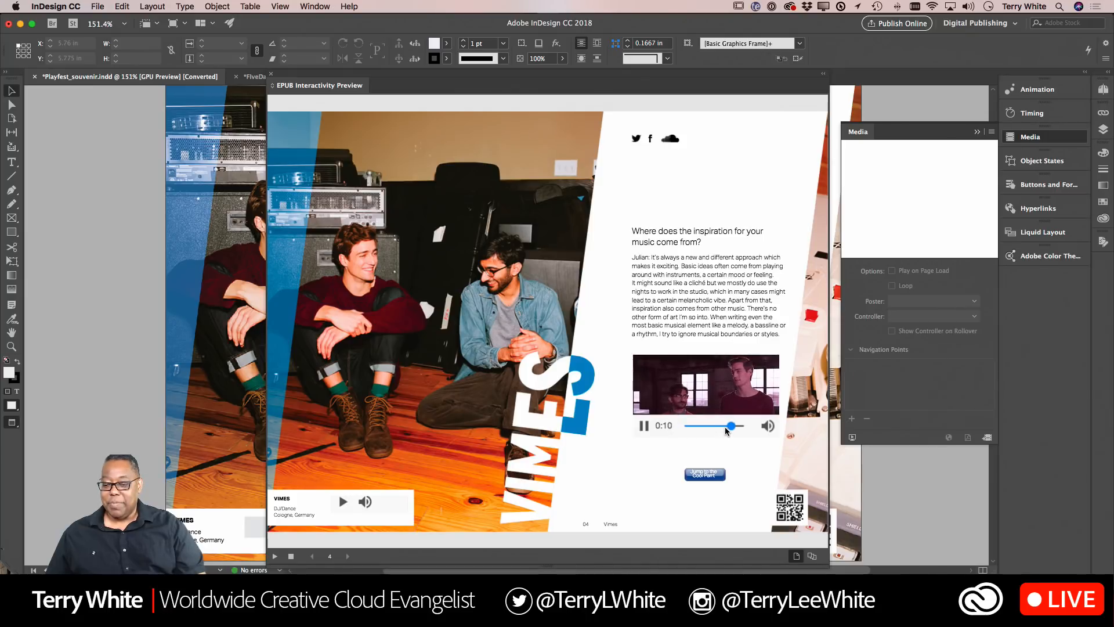
{"action": "left_click", "coordinate": [687, 478]}
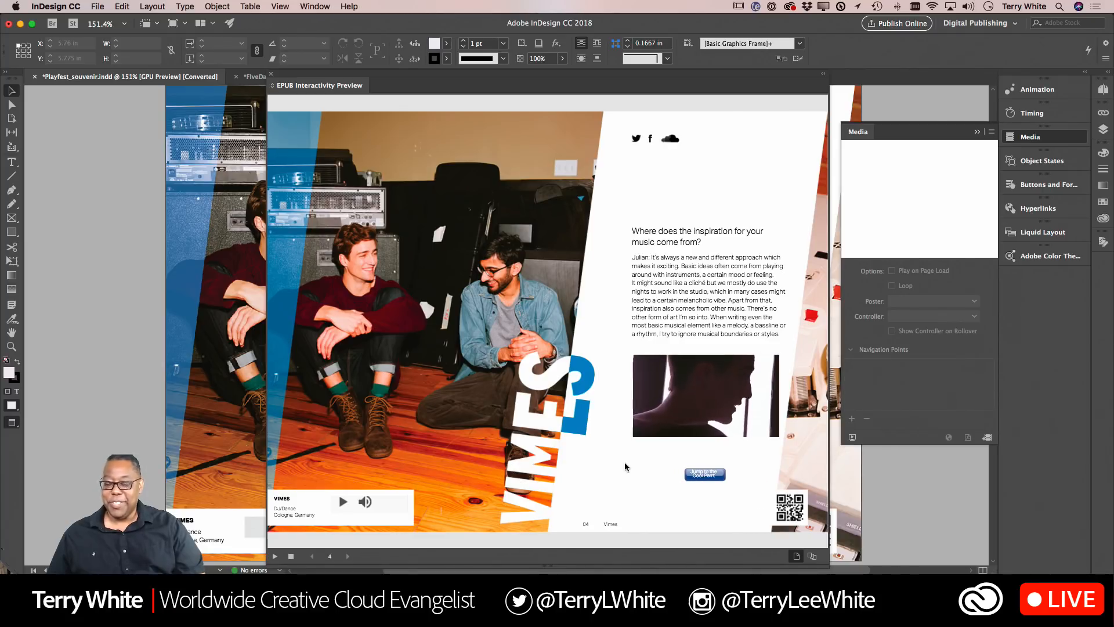
{"action": "left_click", "coordinate": [272, 75]}
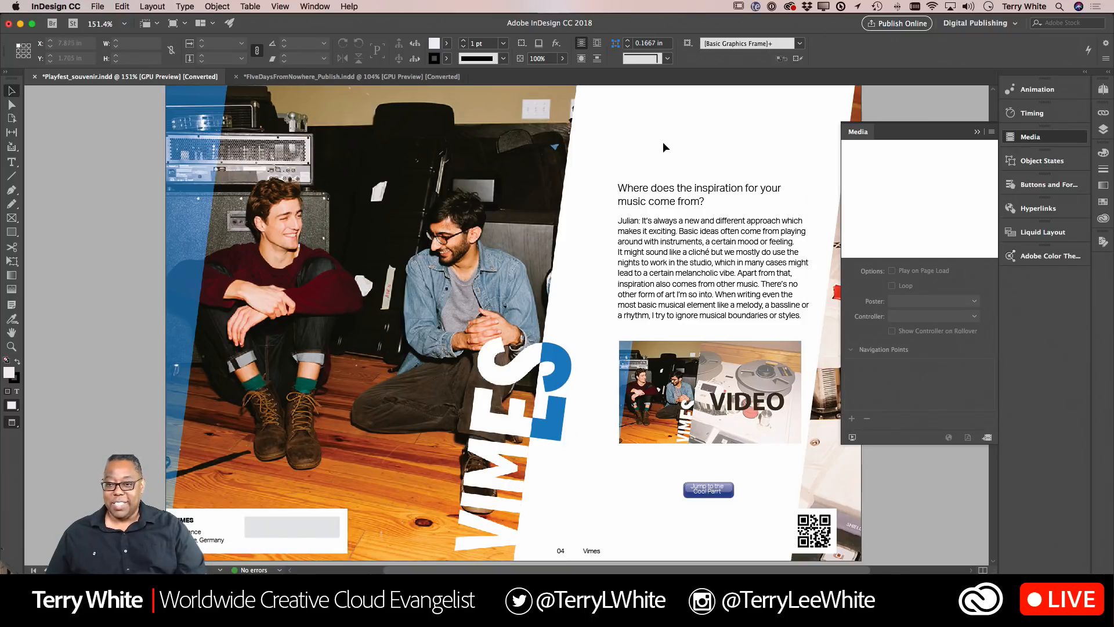
{"action": "left_click", "coordinate": [978, 132]}
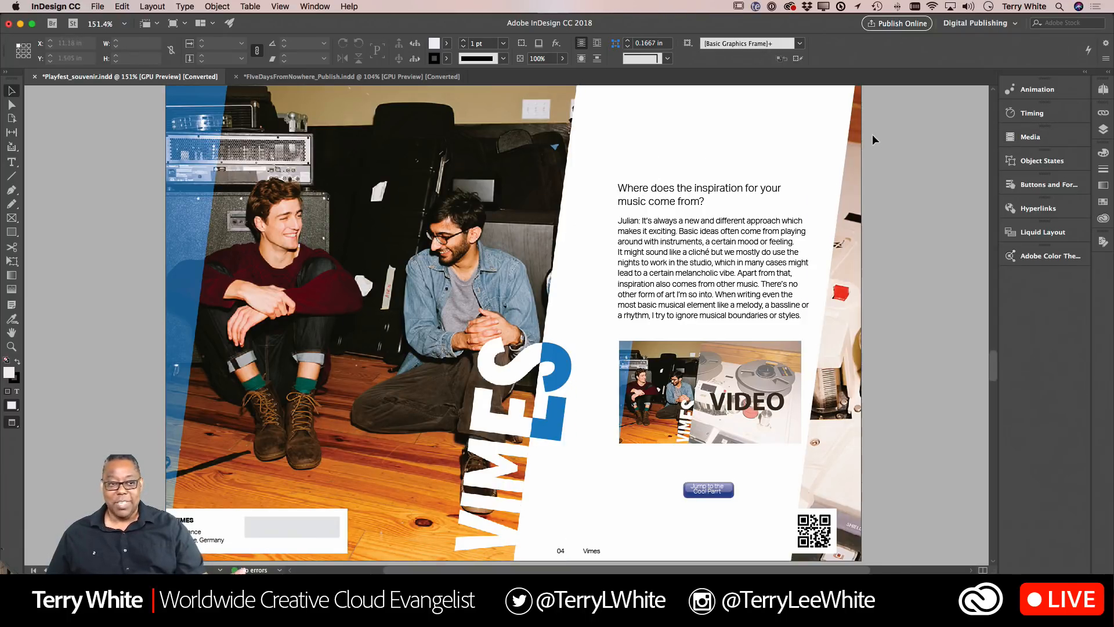
{"action": "left_click", "coordinate": [96, 6]}
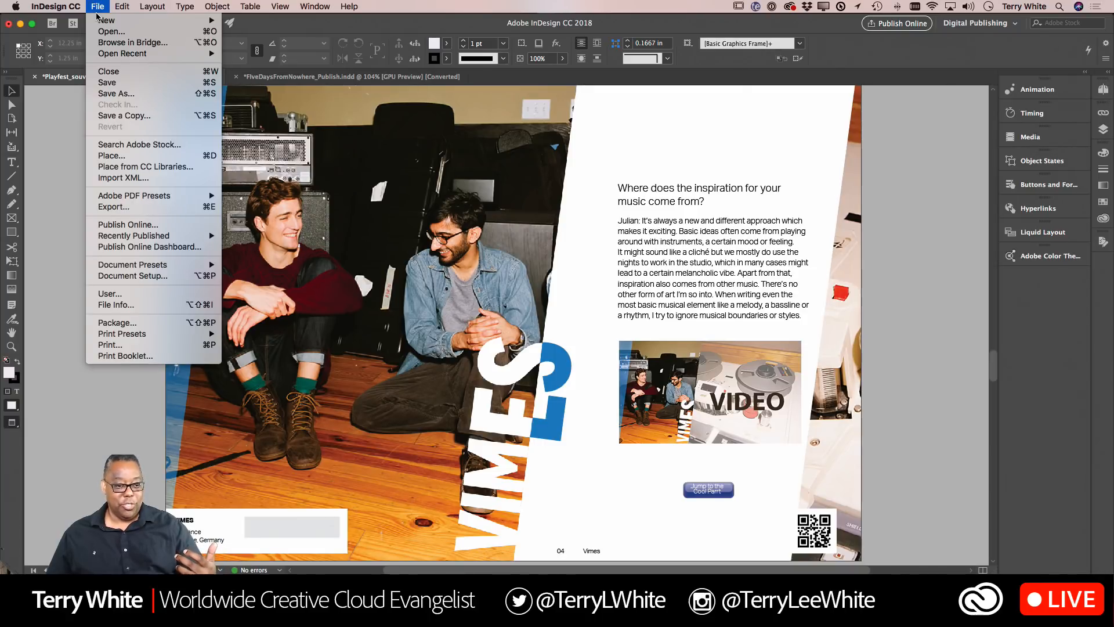
{"action": "left_click", "coordinate": [155, 207]}
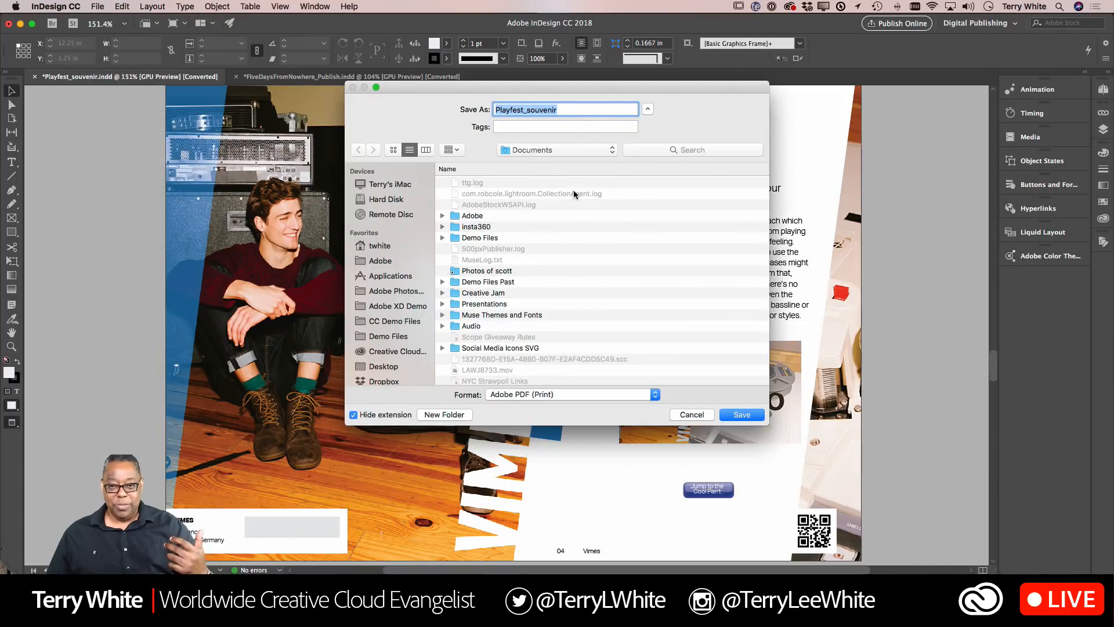
{"action": "left_click", "coordinate": [537, 396]}
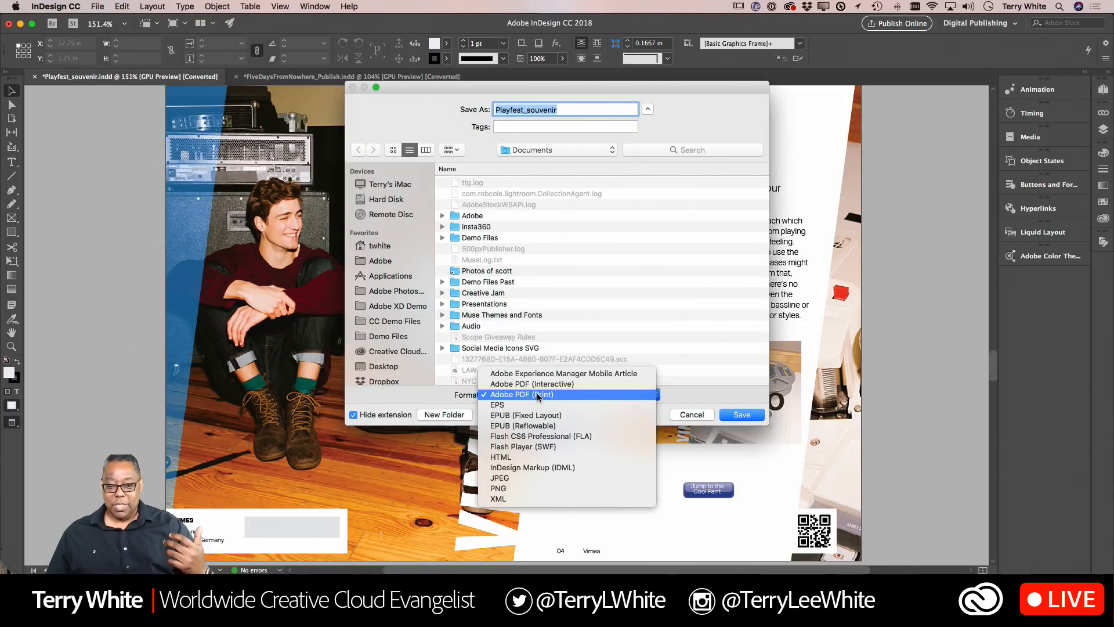
{"action": "left_click", "coordinate": [560, 415]}
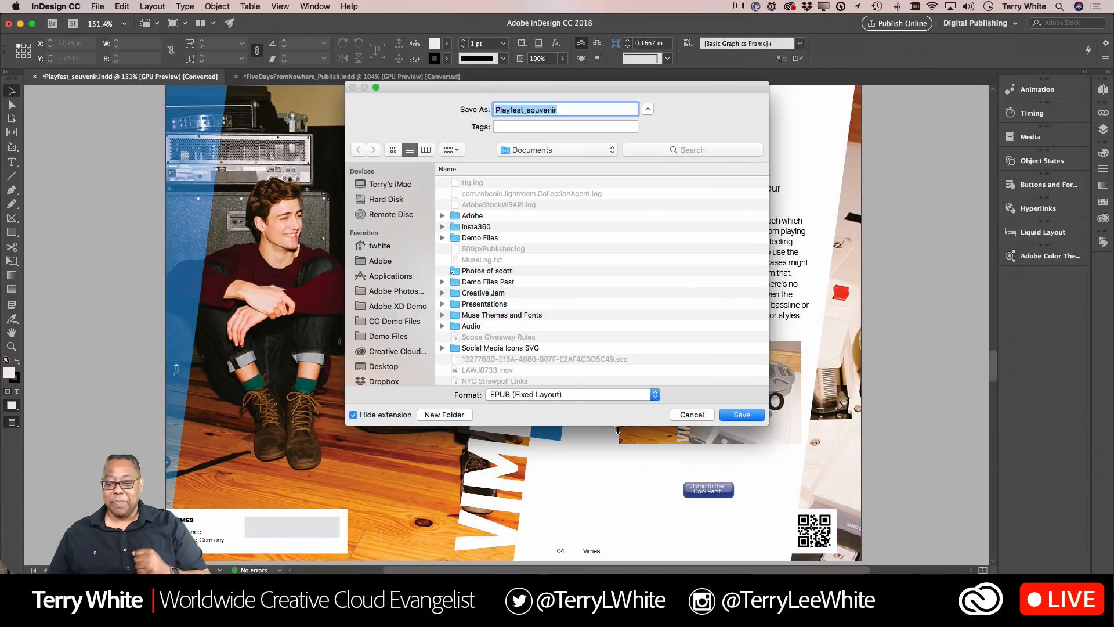
{"action": "left_click", "coordinate": [699, 415]}
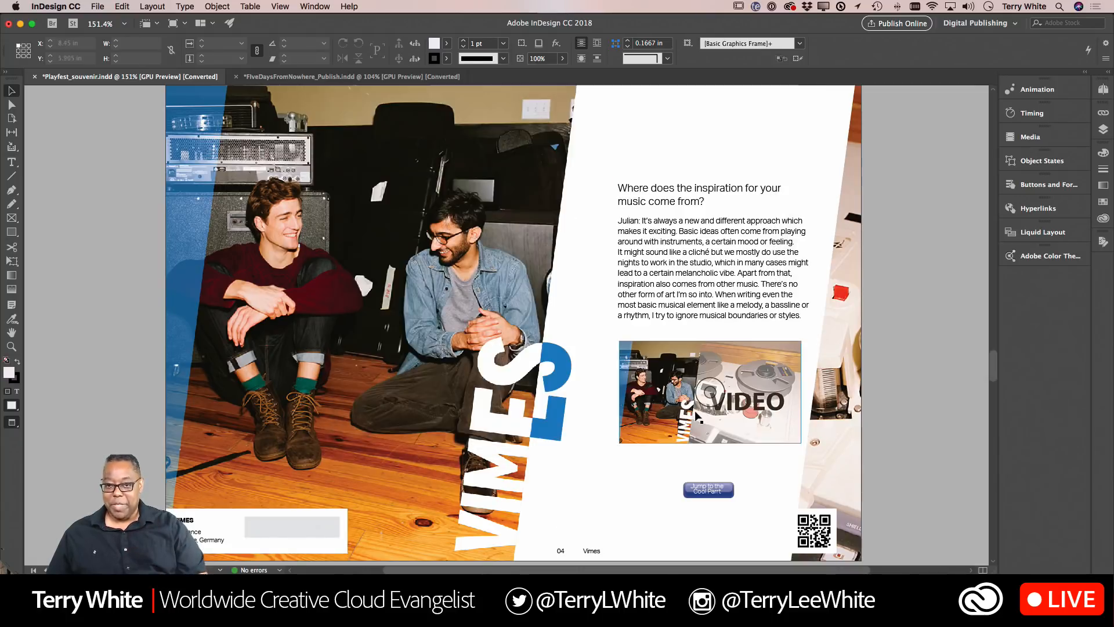
- Switch to the FiveDaysFromNowhere_Publish document and examine its cover, Journey Begins page, prayer-wheel gallery and following pages
{"action": "left_click", "coordinate": [336, 76]}
{"action": "scroll", "coordinate": [851, 179], "scroll_direction": "up", "scroll_amount": 10}
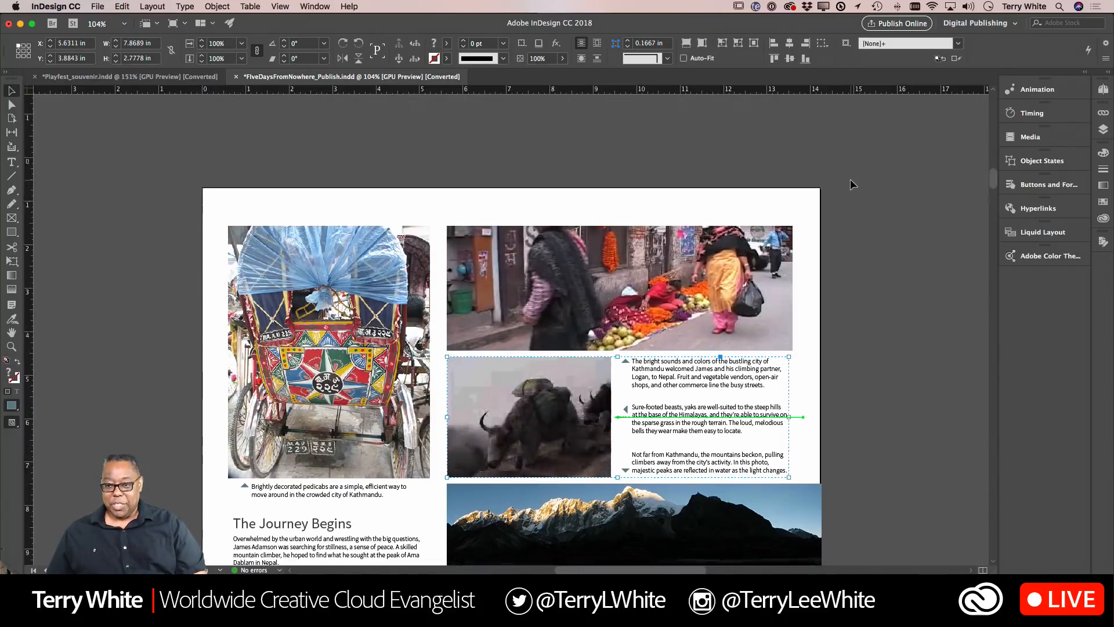
{"action": "scroll", "coordinate": [851, 185], "scroll_direction": "up", "scroll_amount": 5}
{"action": "scroll", "coordinate": [851, 185], "scroll_direction": "down", "scroll_amount": 5}
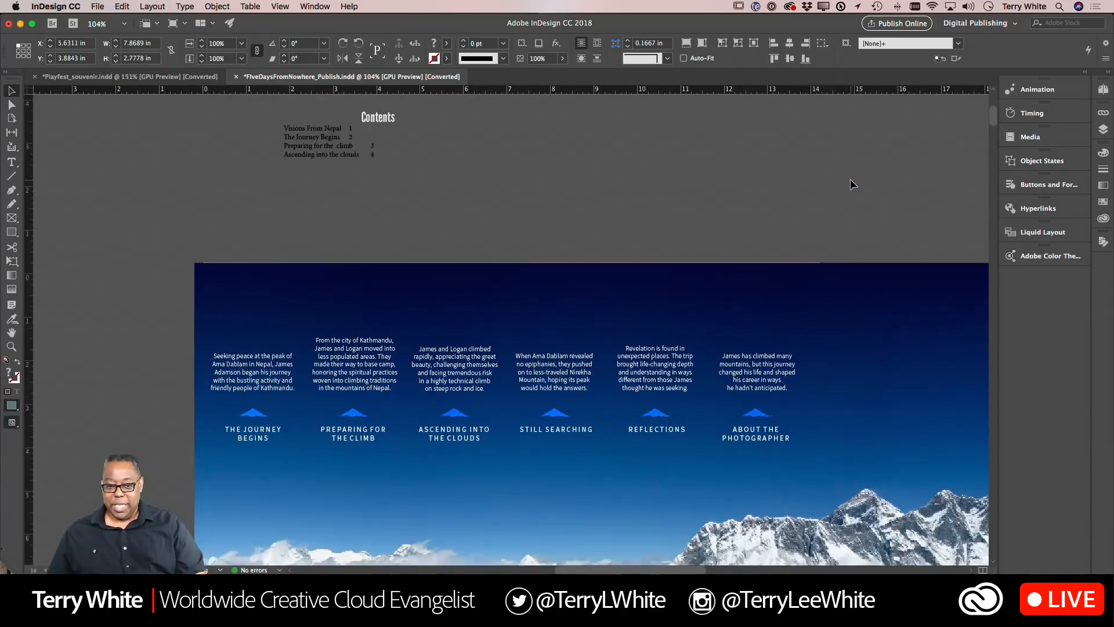
{"action": "scroll", "coordinate": [853, 185], "scroll_direction": "right", "scroll_amount": 8}
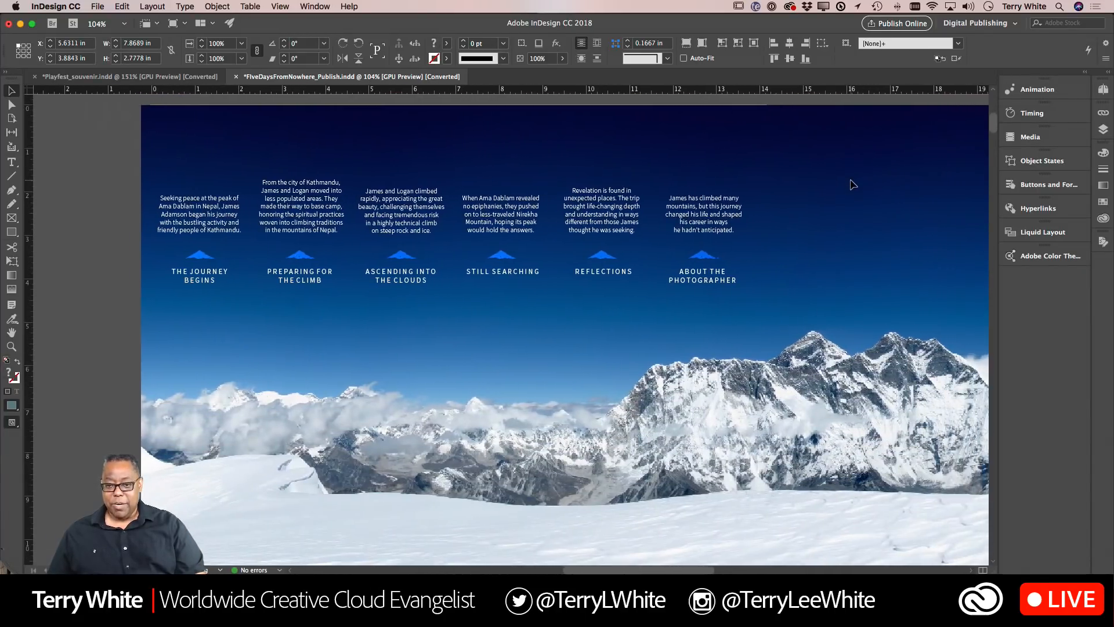
{"action": "scroll", "coordinate": [852, 184], "scroll_direction": "right", "scroll_amount": 1}
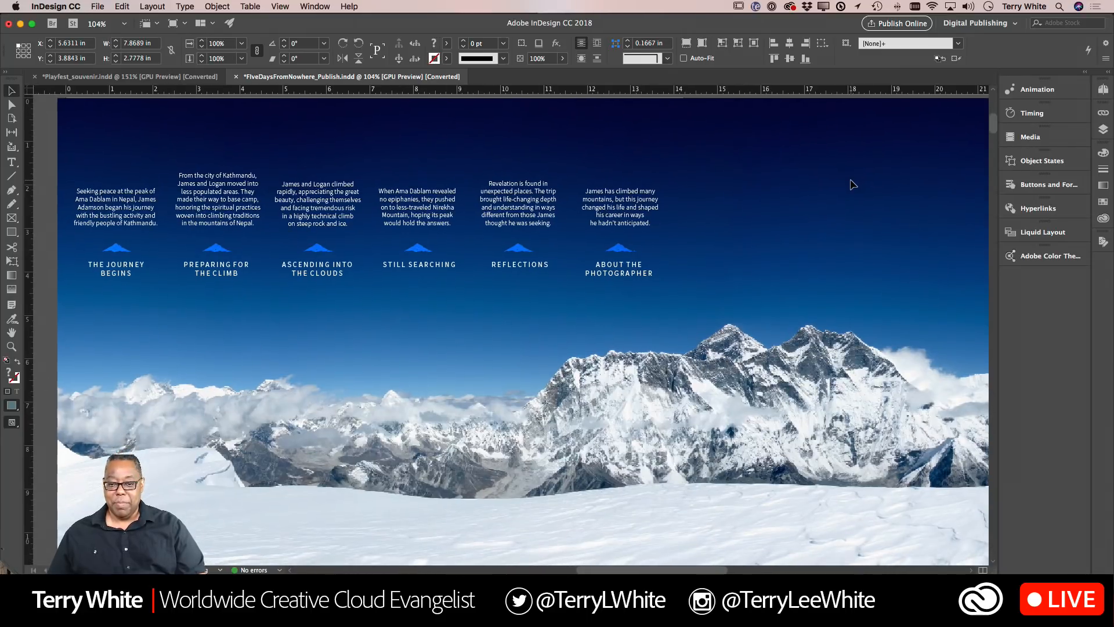
{"action": "scroll", "coordinate": [850, 184], "scroll_direction": "down", "scroll_amount": 10}
{"action": "scroll", "coordinate": [851, 180], "scroll_direction": "down", "scroll_amount": 10}
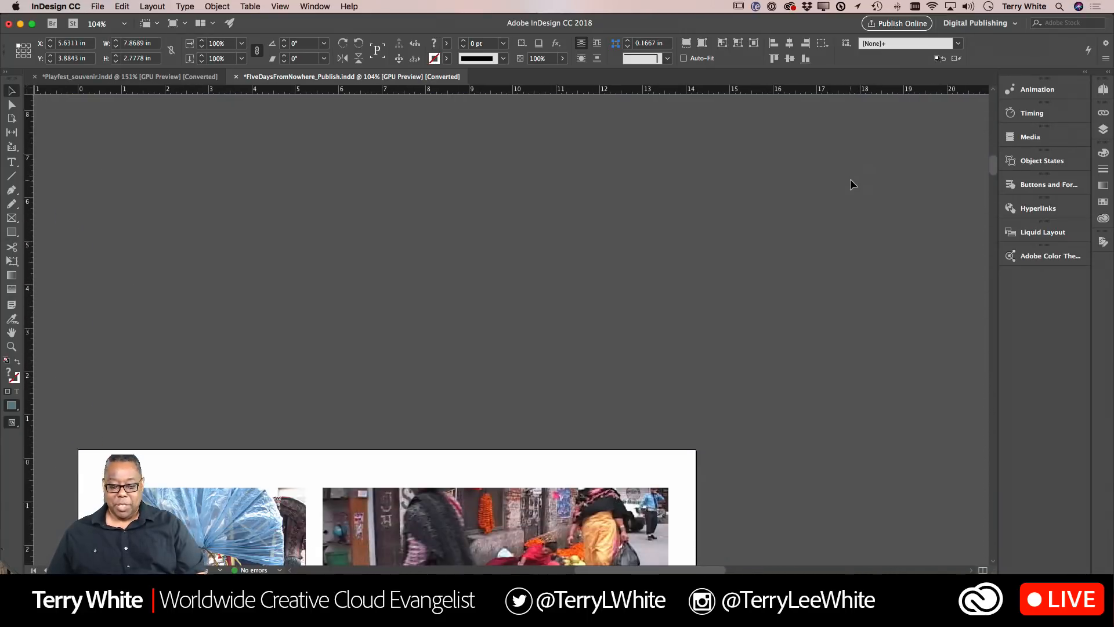
{"action": "scroll", "coordinate": [850, 182], "scroll_direction": "down", "scroll_amount": 3}
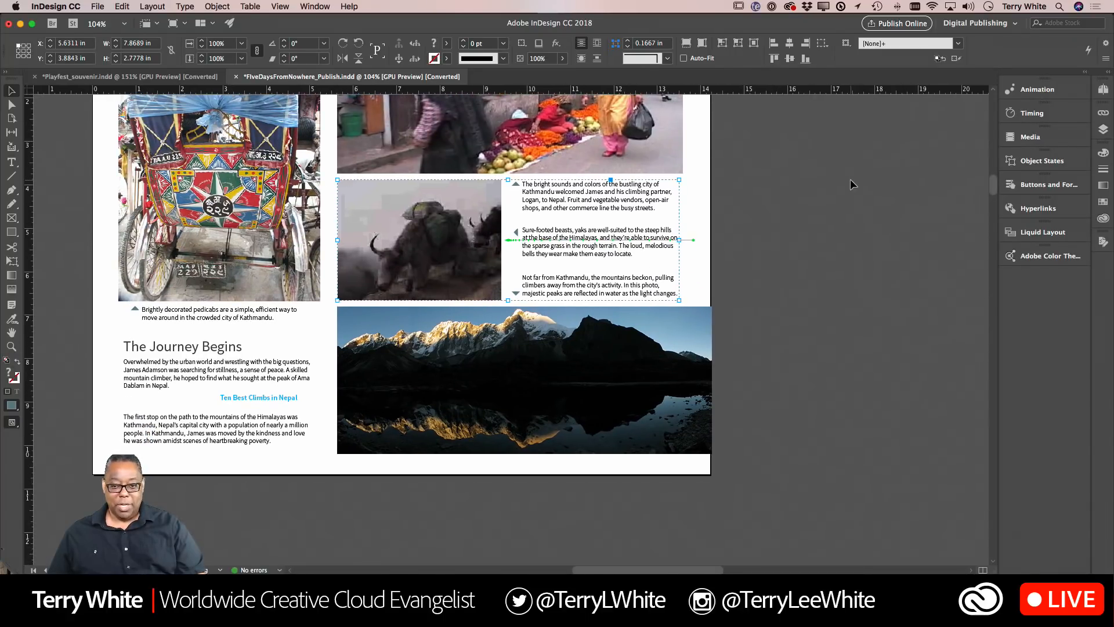
{"action": "scroll", "coordinate": [851, 184], "scroll_direction": "down", "scroll_amount": 2}
{"action": "scroll", "coordinate": [851, 184], "scroll_direction": "up", "scroll_amount": 6}
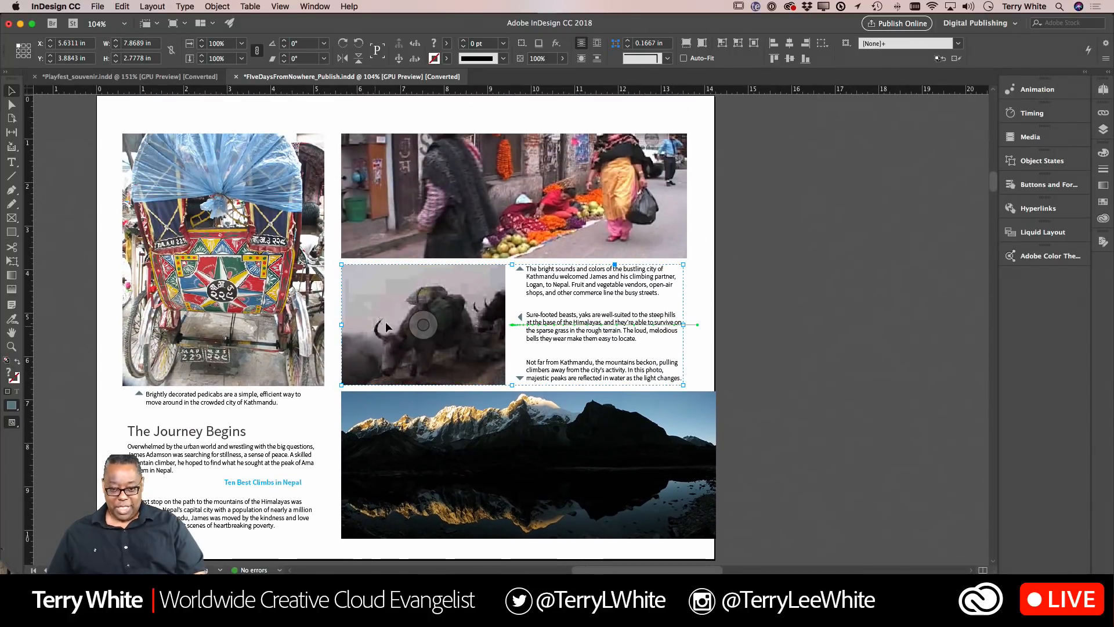
{"action": "scroll", "coordinate": [775, 320], "scroll_direction": "down", "scroll_amount": 20}
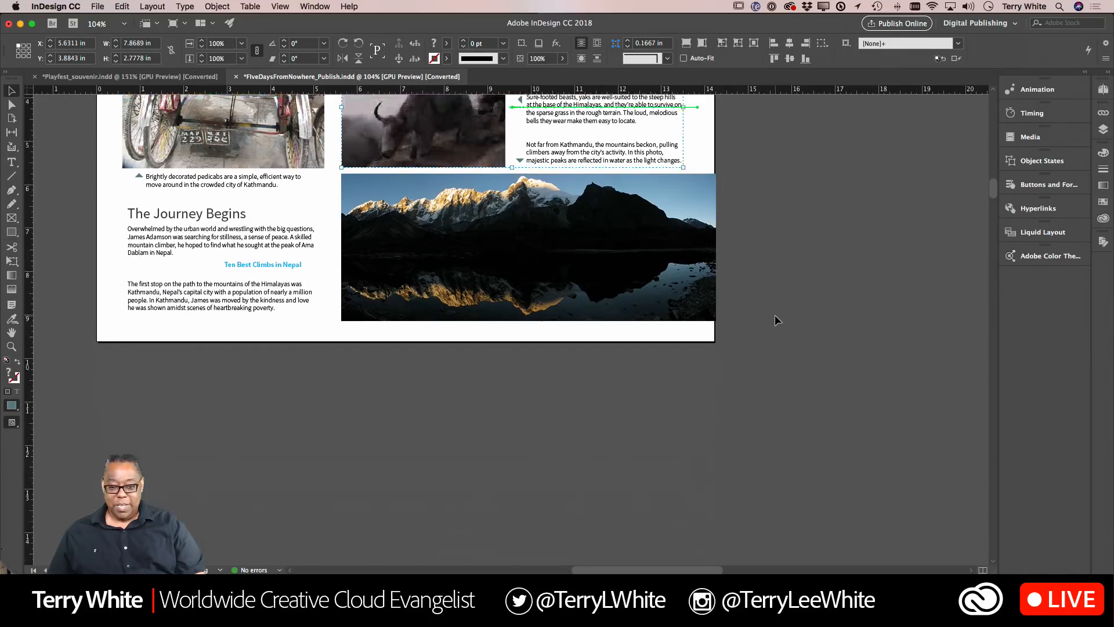
{"action": "scroll", "coordinate": [775, 316], "scroll_direction": "down", "scroll_amount": 20}
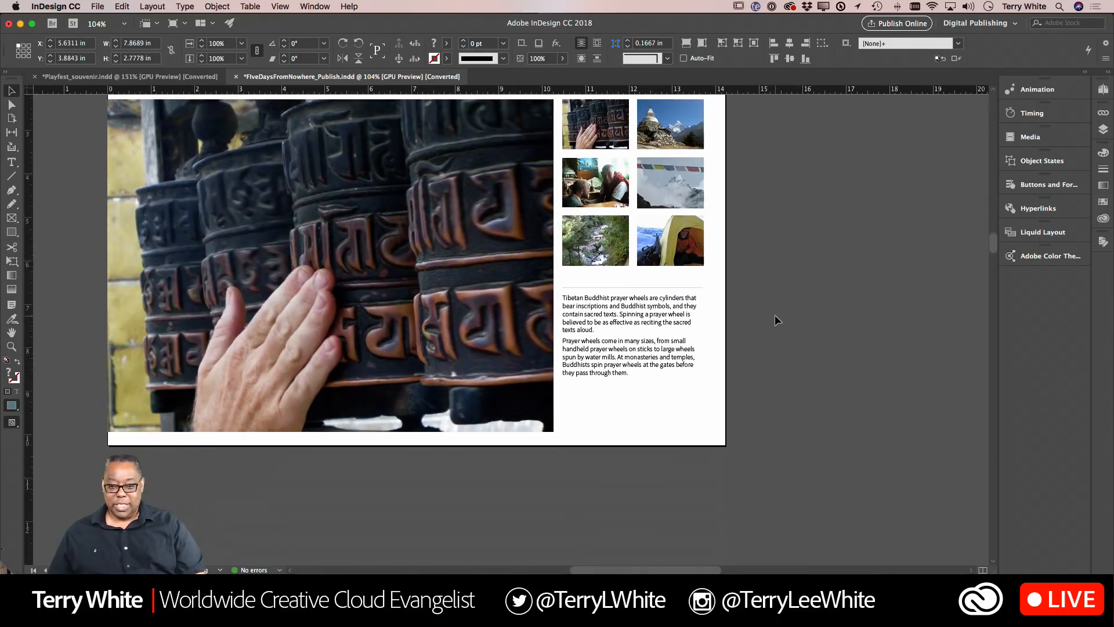
{"action": "scroll", "coordinate": [776, 317], "scroll_direction": "down", "scroll_amount": 15}
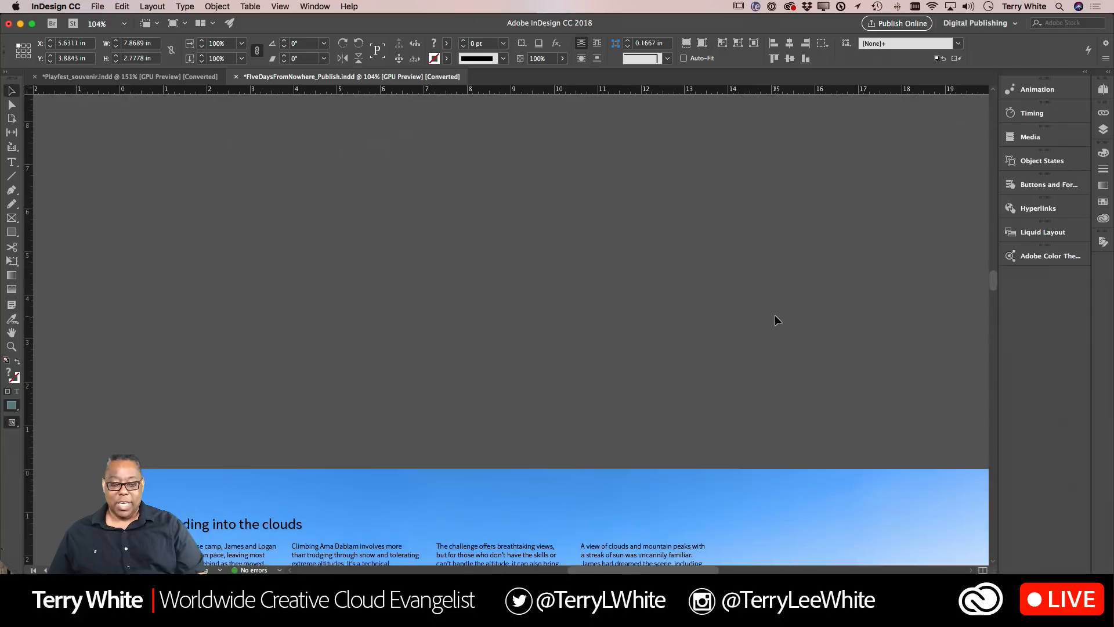
{"action": "scroll", "coordinate": [776, 320], "scroll_direction": "up", "scroll_amount": 20}
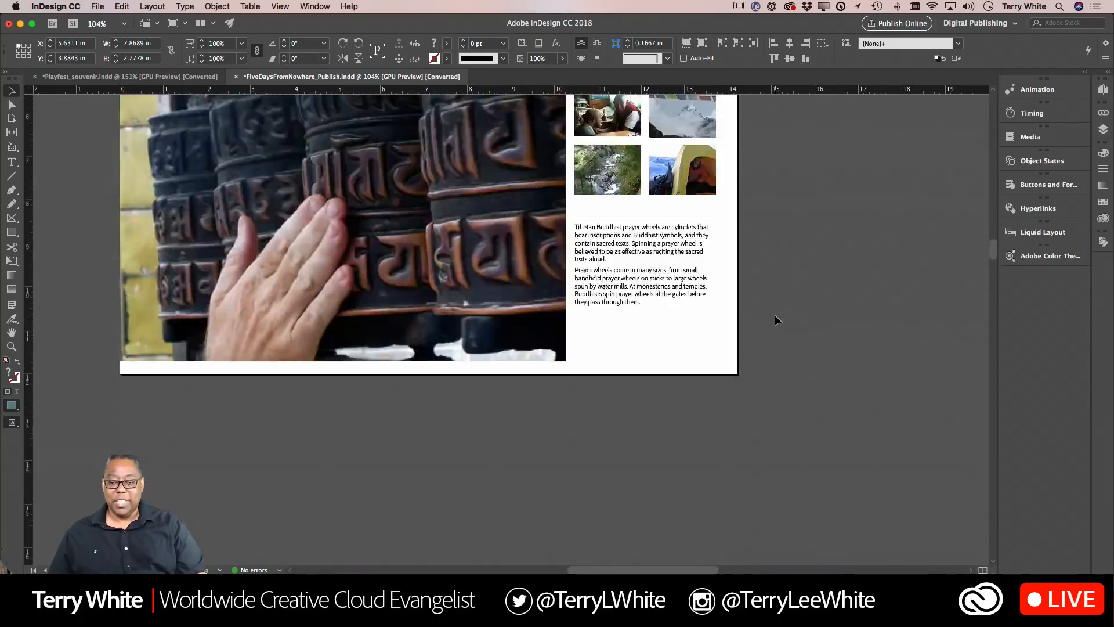
{"action": "scroll", "coordinate": [775, 315], "scroll_direction": "down", "scroll_amount": 8}
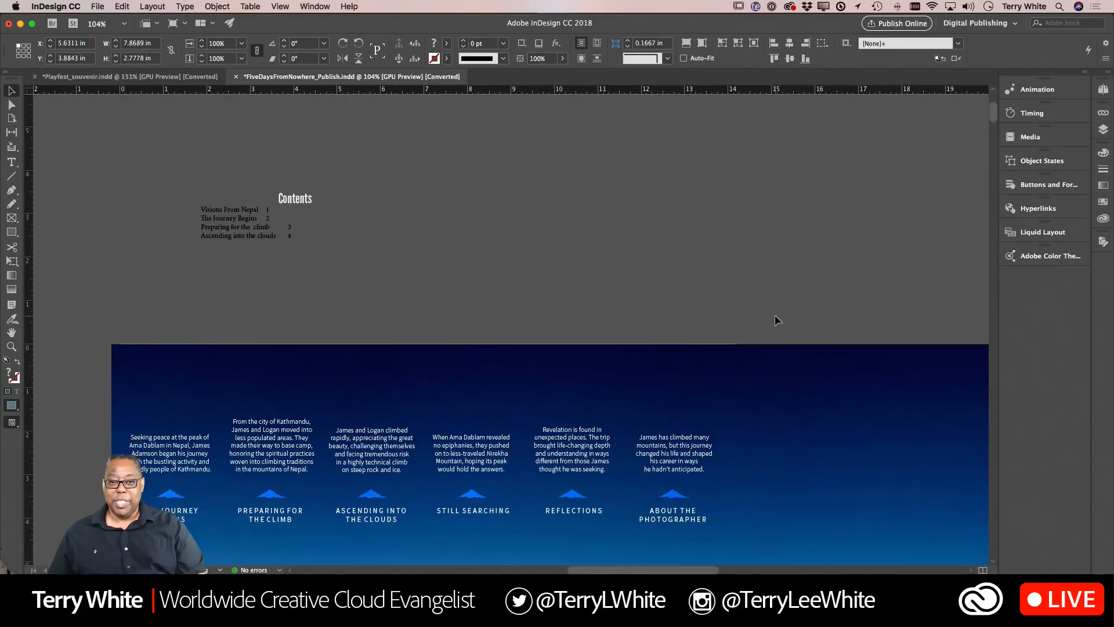
- Switch to Safari and reload the published FiveDaysFromNowhere_Publish document to watch its cover animation
{"action": "key", "text": "super+Tab"}
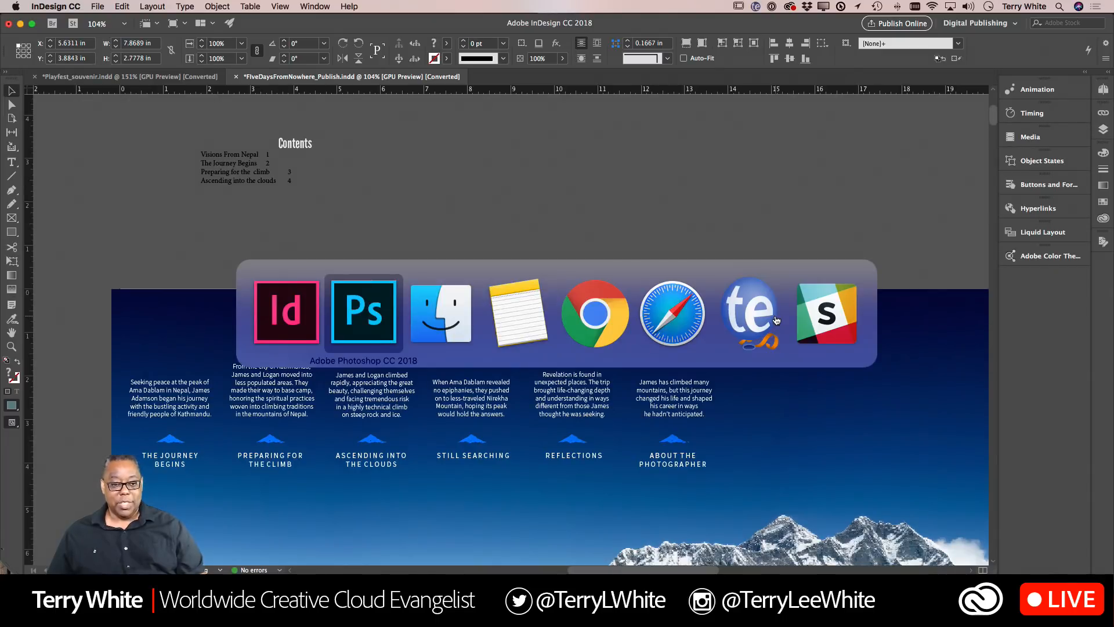
{"action": "key", "text": "super+Tab"}
{"action": "key", "text": "super+Tab"}
{"action": "key", "text": "super+Tab"}
{"action": "key", "text": "super+Tab"}
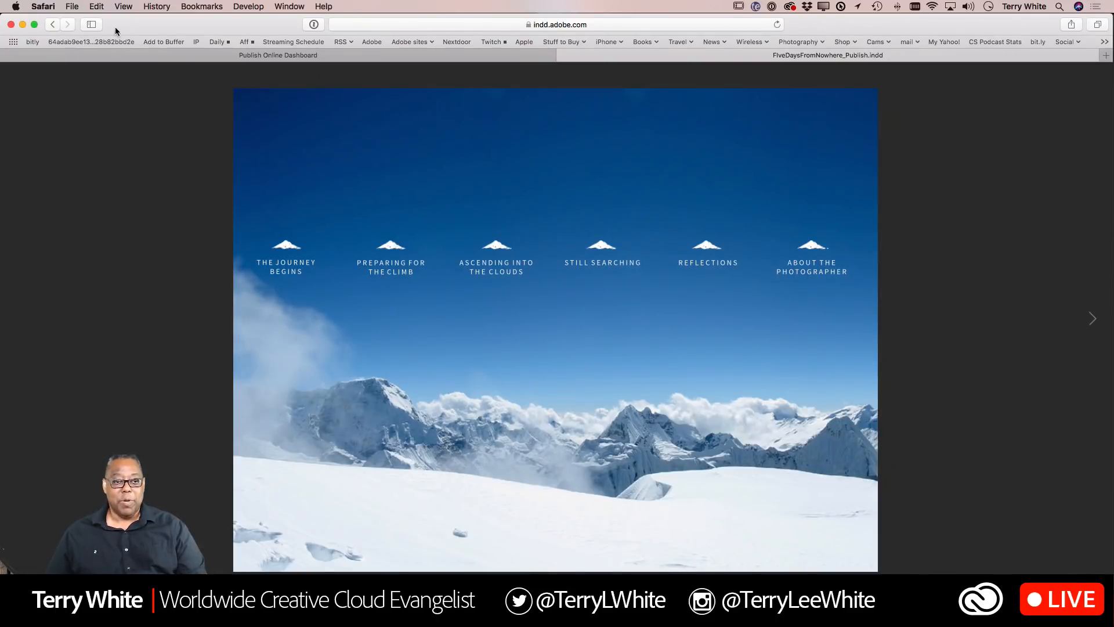
{"action": "left_click", "coordinate": [781, 27]}
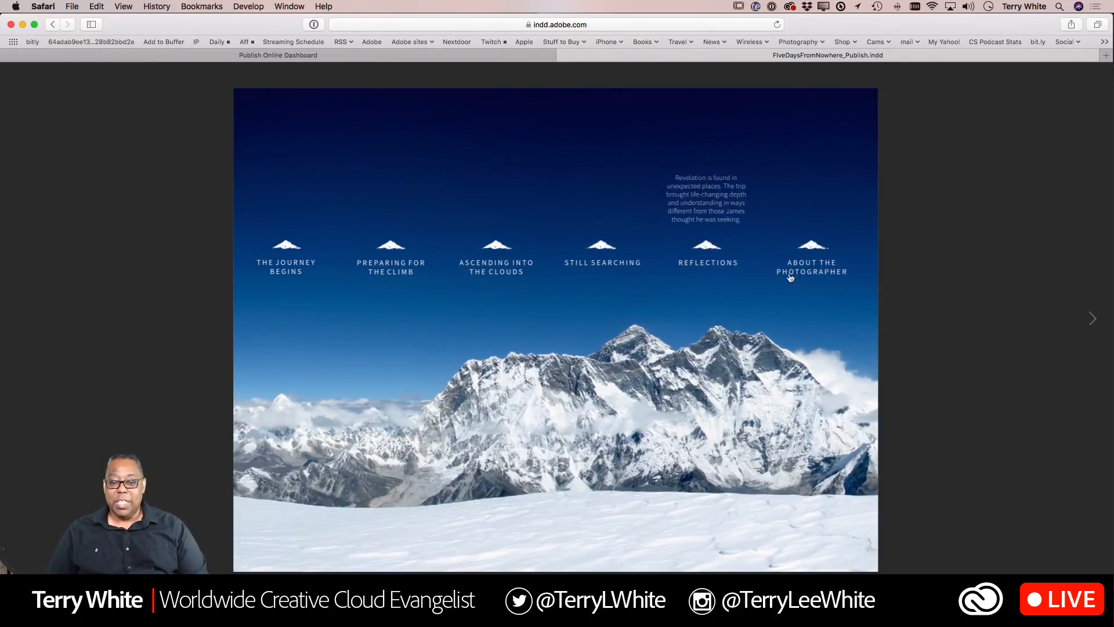
- Open The Journey Begins page of the published document, play the yak and street videos, and pause the street video
{"action": "mouse_move", "coordinate": [304, 270]}
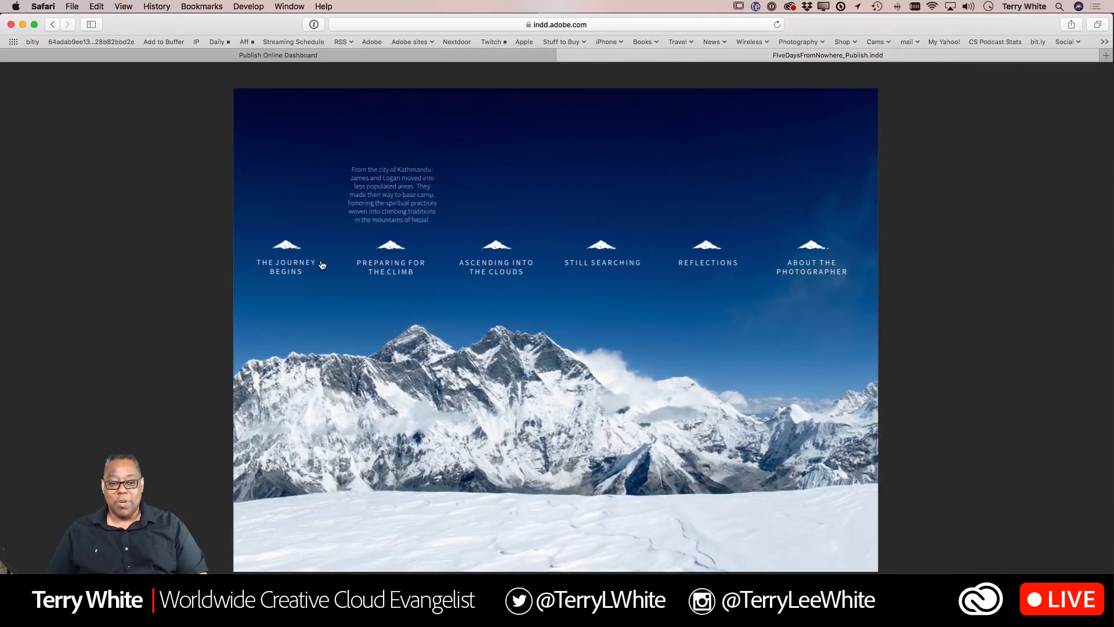
{"action": "left_click", "coordinate": [286, 255]}
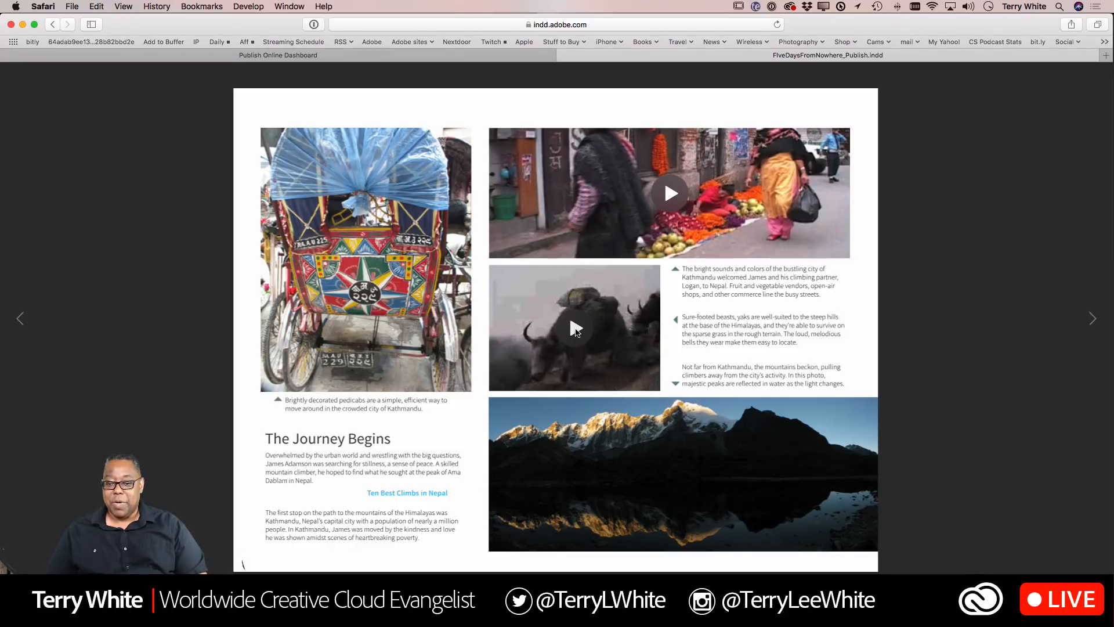
{"action": "left_click", "coordinate": [576, 329]}
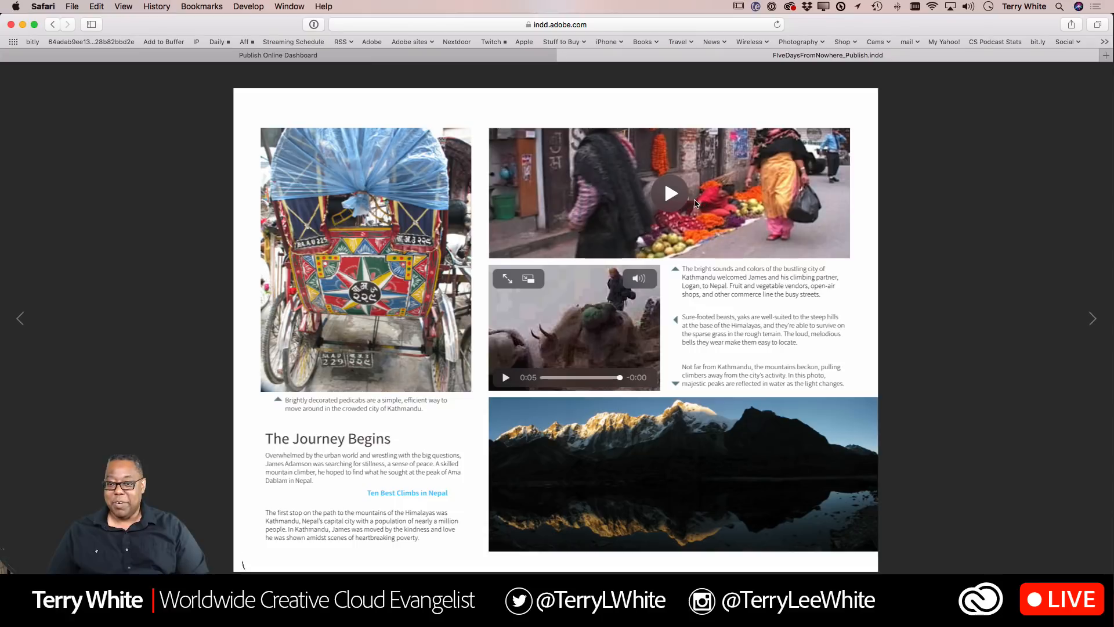
{"action": "left_click", "coordinate": [671, 194]}
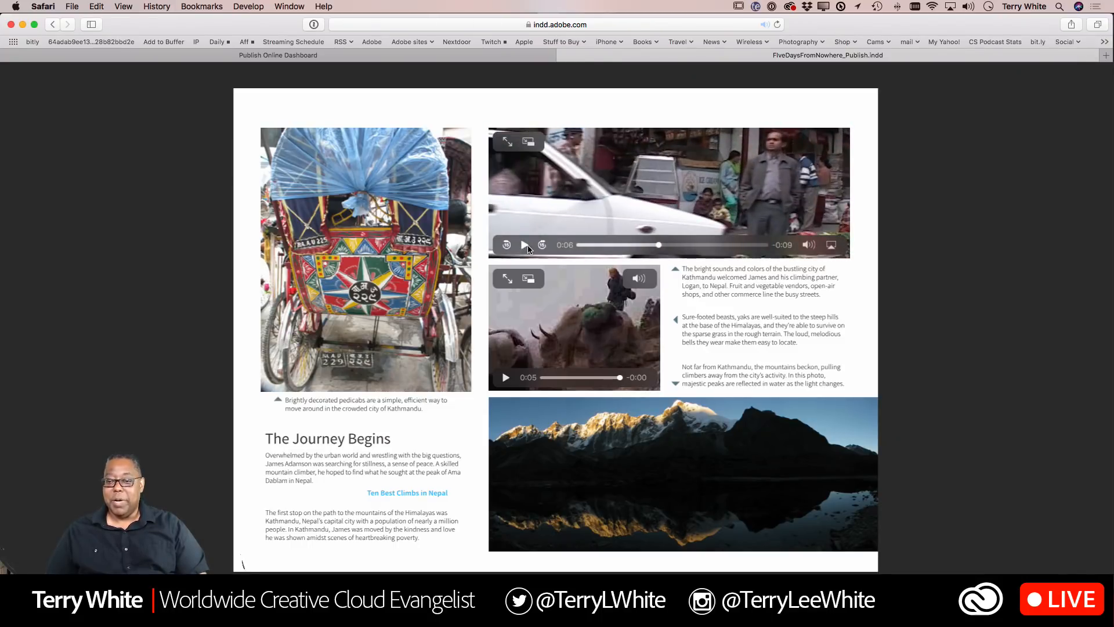
{"action": "left_click", "coordinate": [526, 248]}
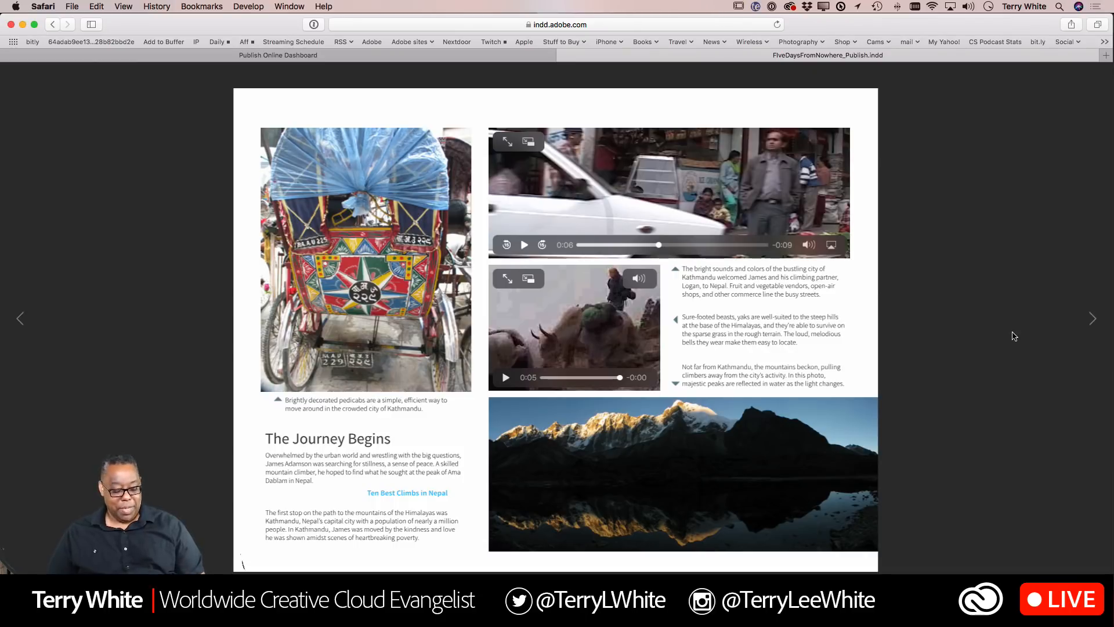
- Switch back to InDesign and start Publish Online for the FiveDaysFromNowhere_Publish document
{"action": "key", "text": "super+Tab"}
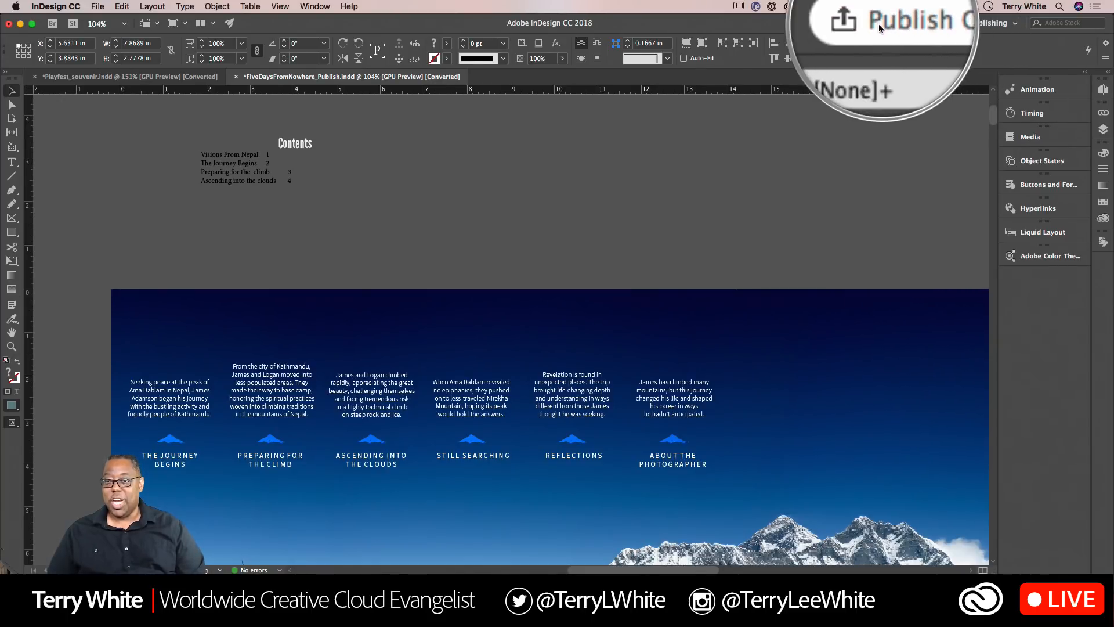
{"action": "left_click", "coordinate": [903, 23]}
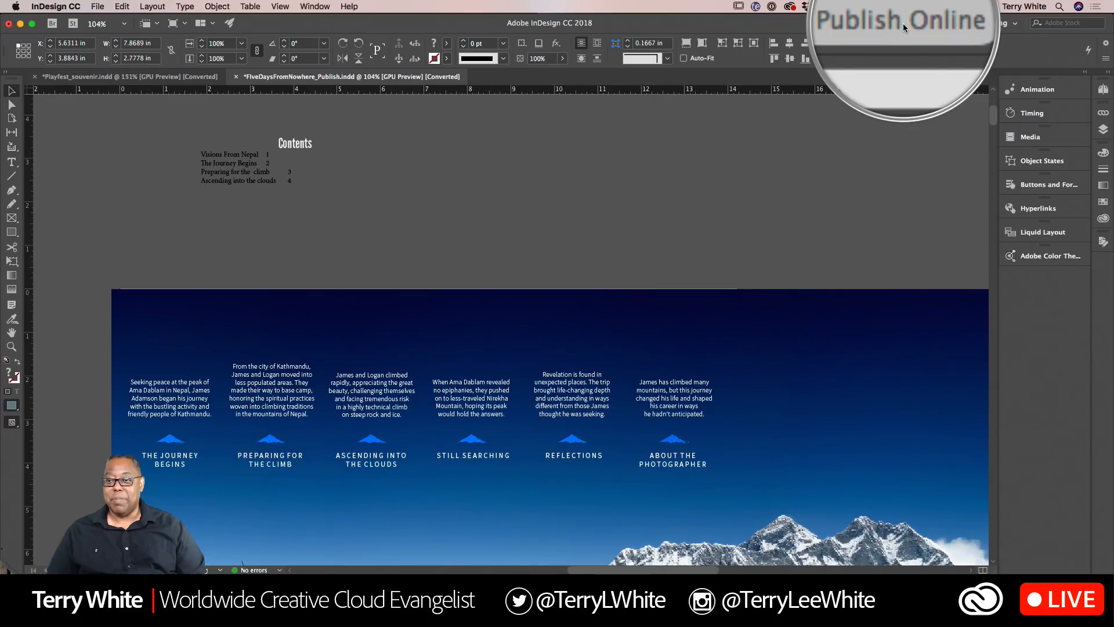